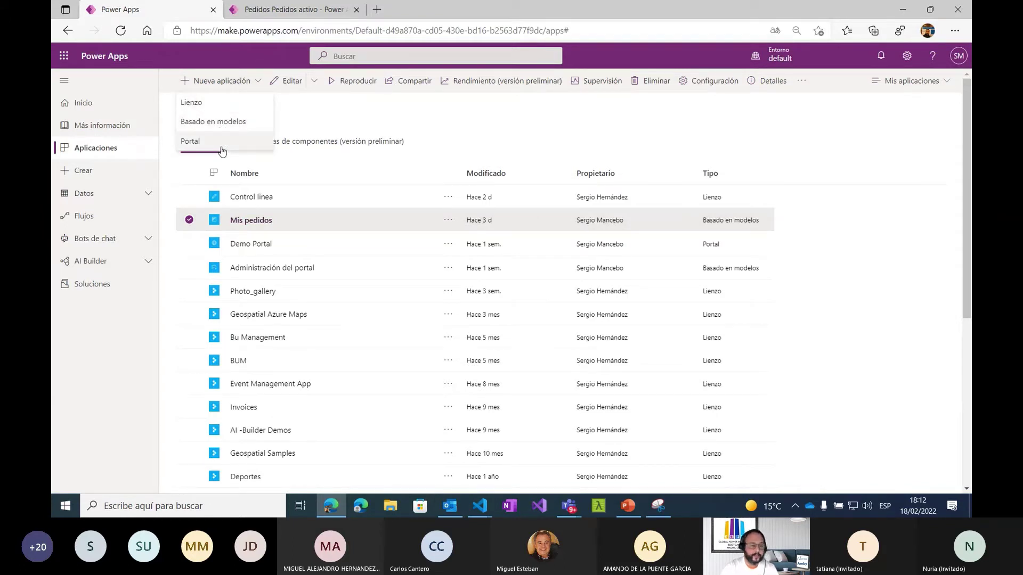
Open the form for creating a portal from scratch, review its fields, and close it without creating anything
left_click(221, 148)
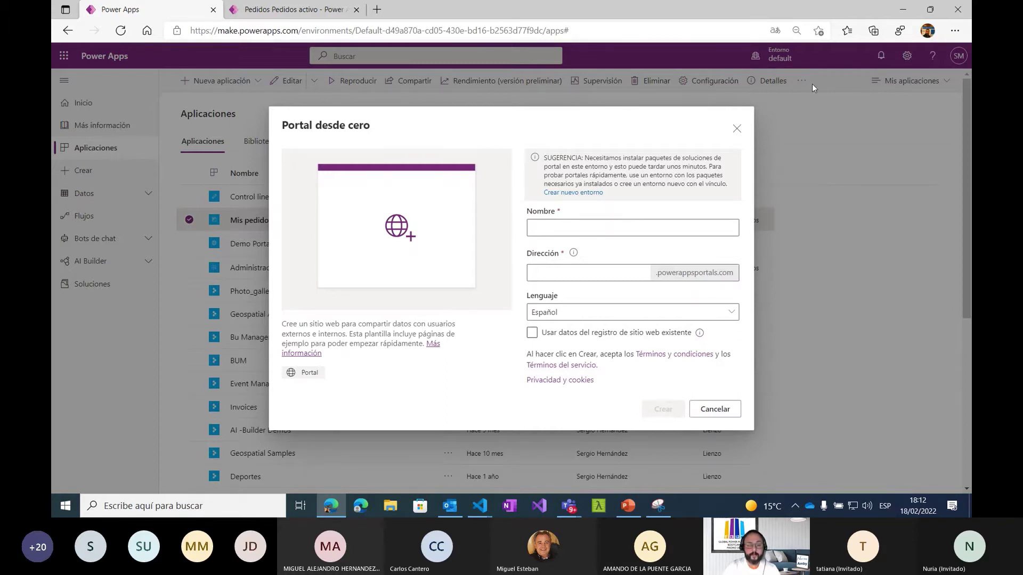
left_click(737, 129)
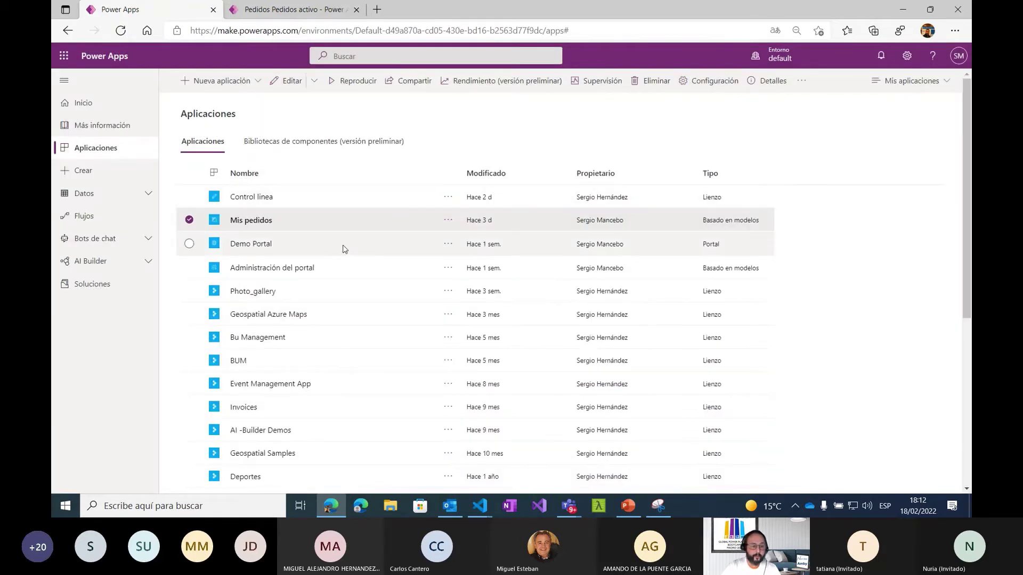
Open the Demo Portal settings, review the identity providers of its authentication configuration in a separate browser tab, and close both
left_click(458, 252)
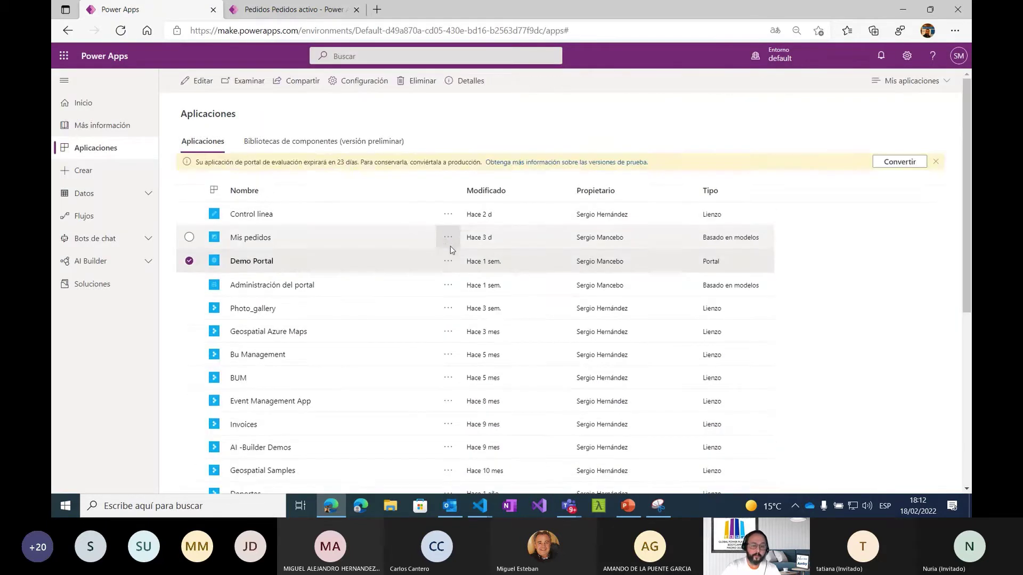
left_click(457, 262)
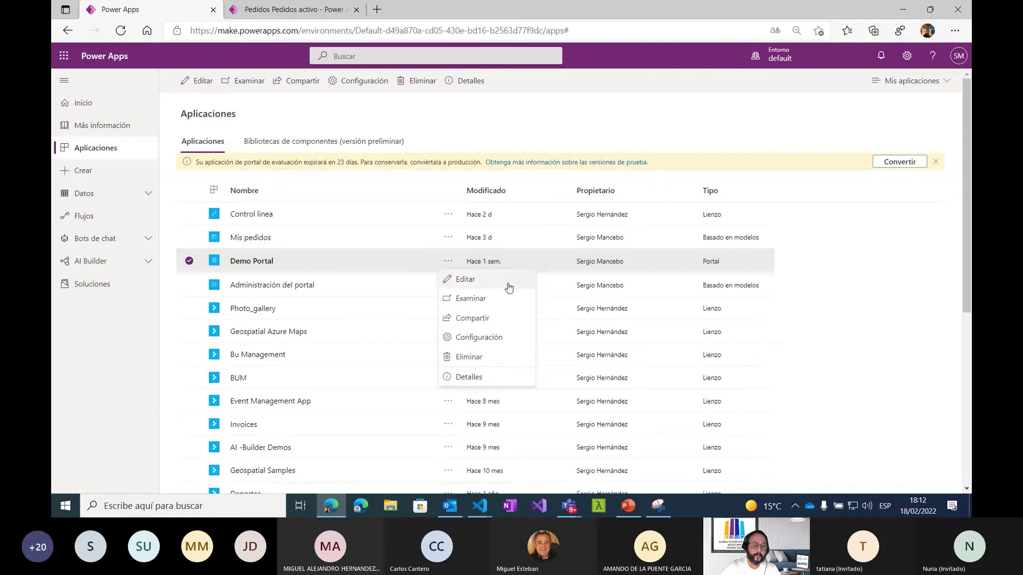
left_click(503, 337)
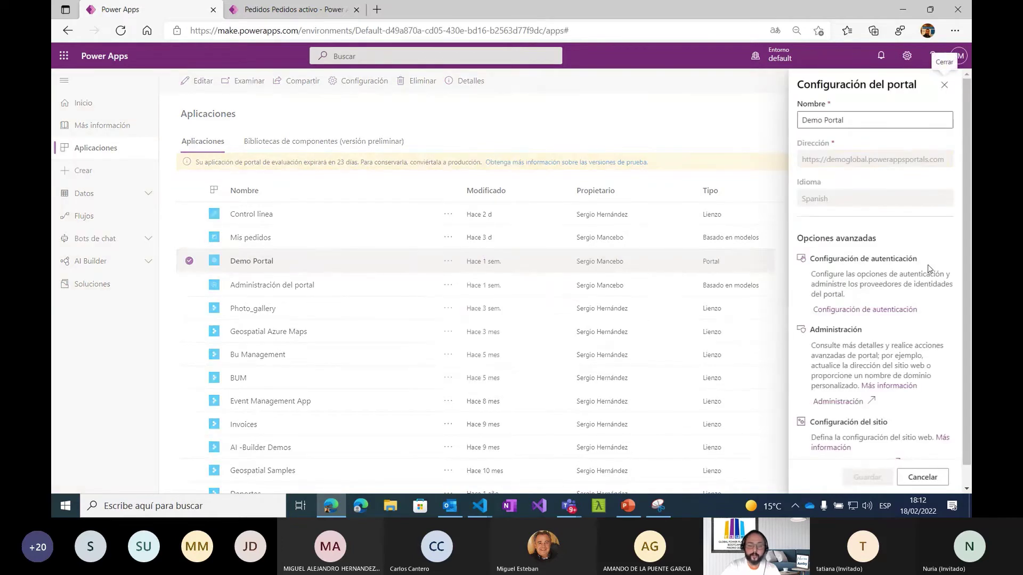
right_click(865, 314)
left_click(860, 84)
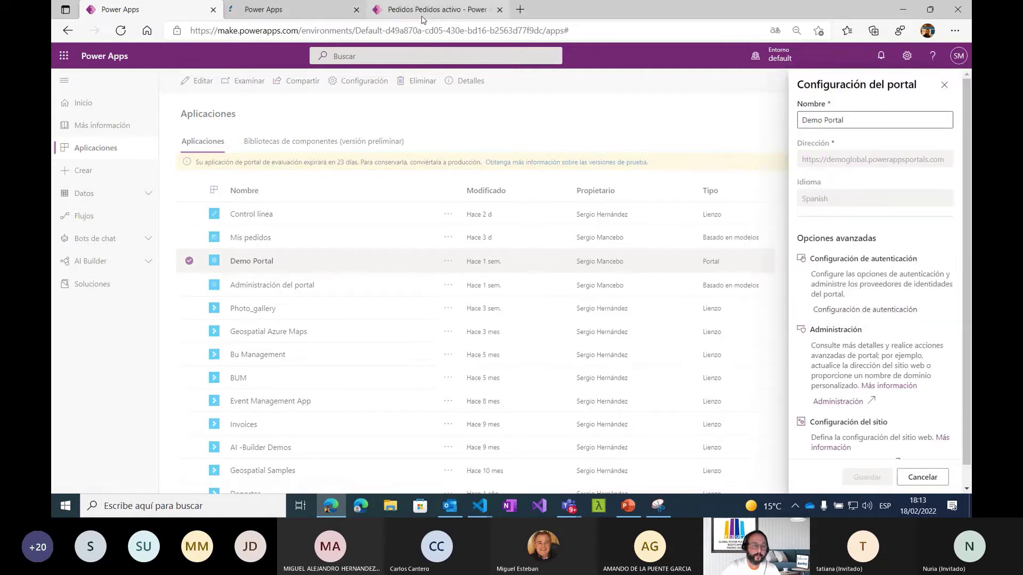
left_click(300, 13)
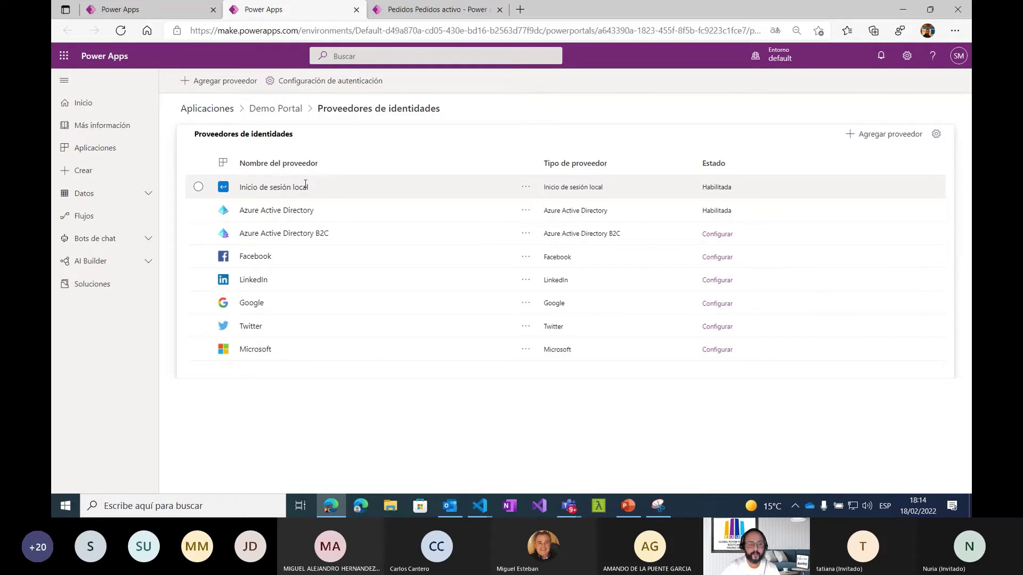
left_click(356, 10)
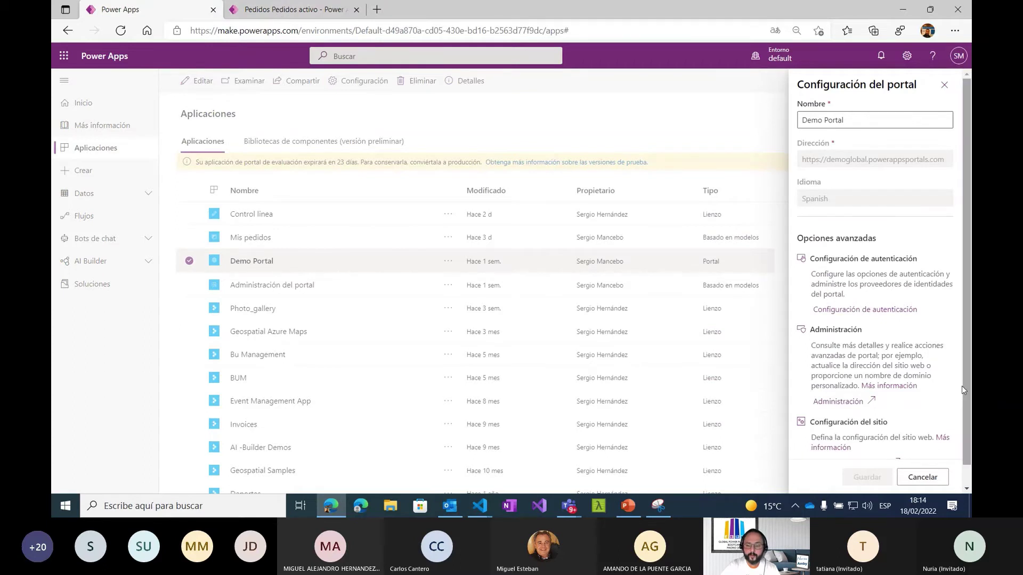
left_click(944, 86)
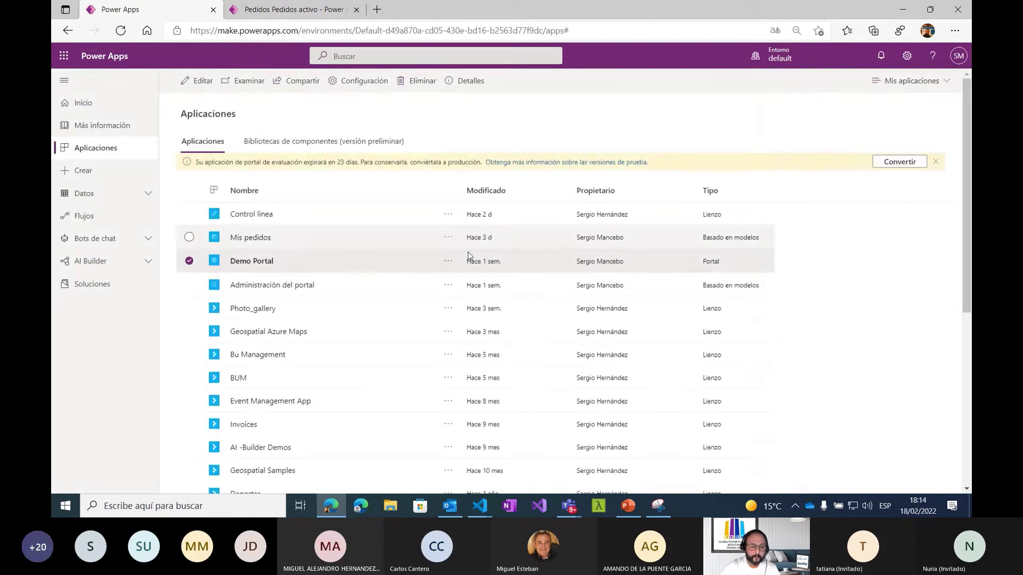
Open the Demo Portal website and examine its home page sections as an anonymous visitor
left_click(251, 261)
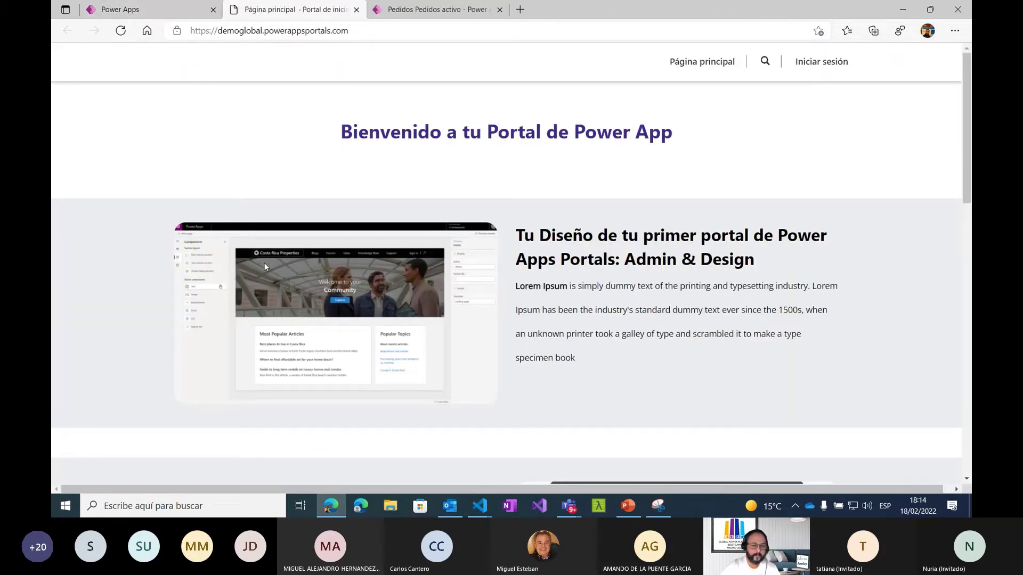
scroll(606, 149, "down", 5)
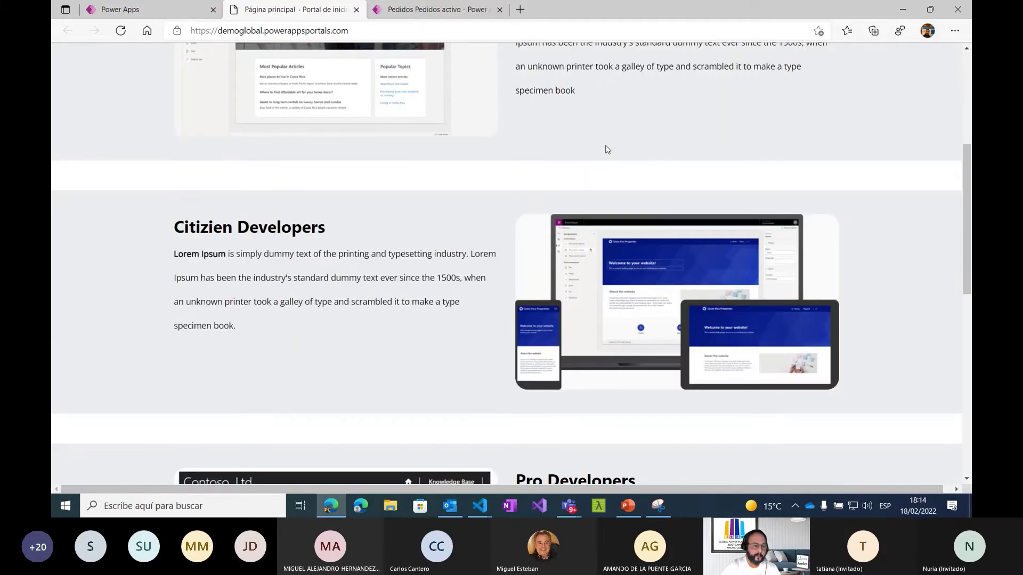
scroll(605, 149, "up", 5)
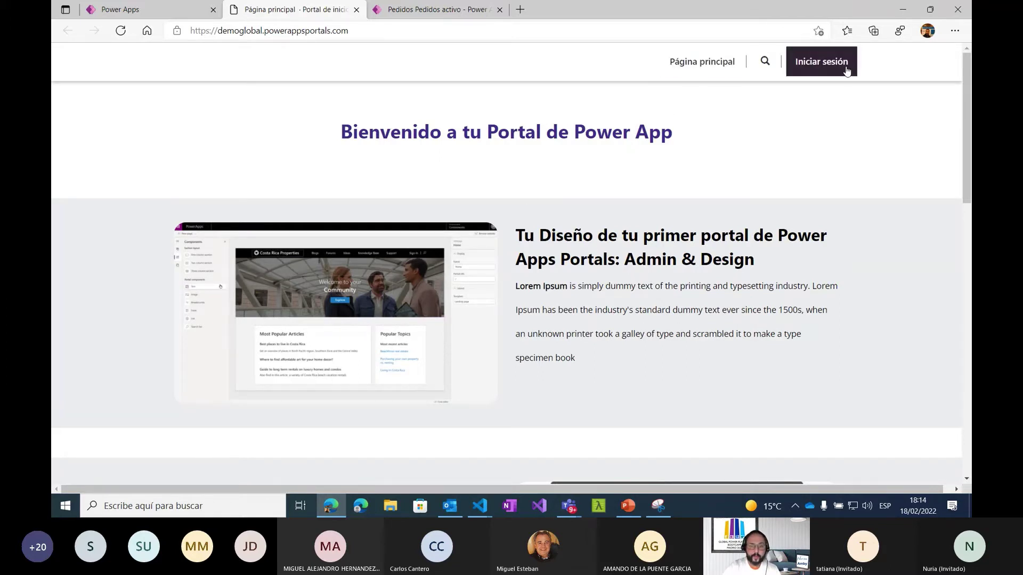
scroll(539, 178, "down", 1)
scroll(516, 109, "up", 1)
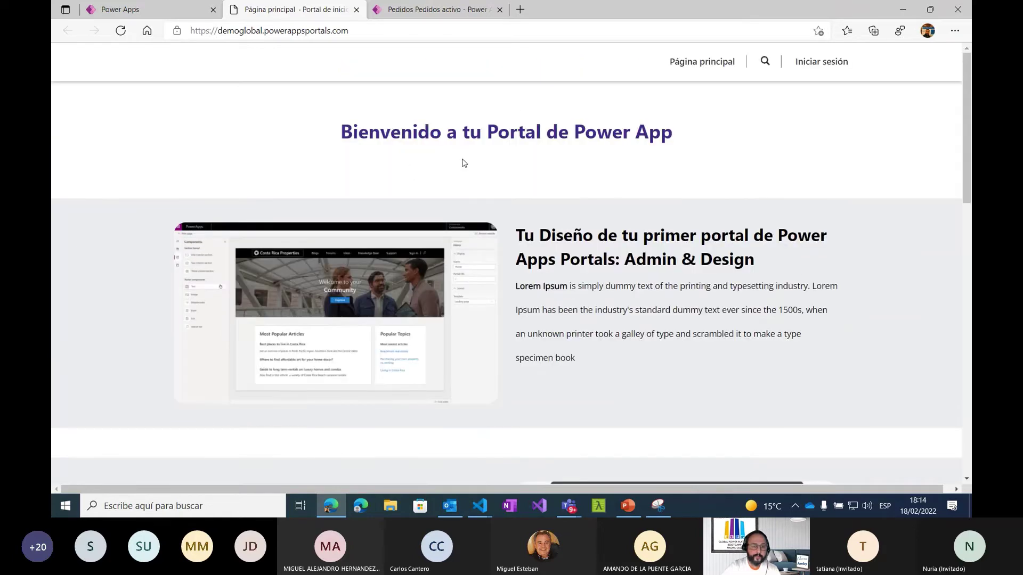
scroll(613, 205, "down", 2)
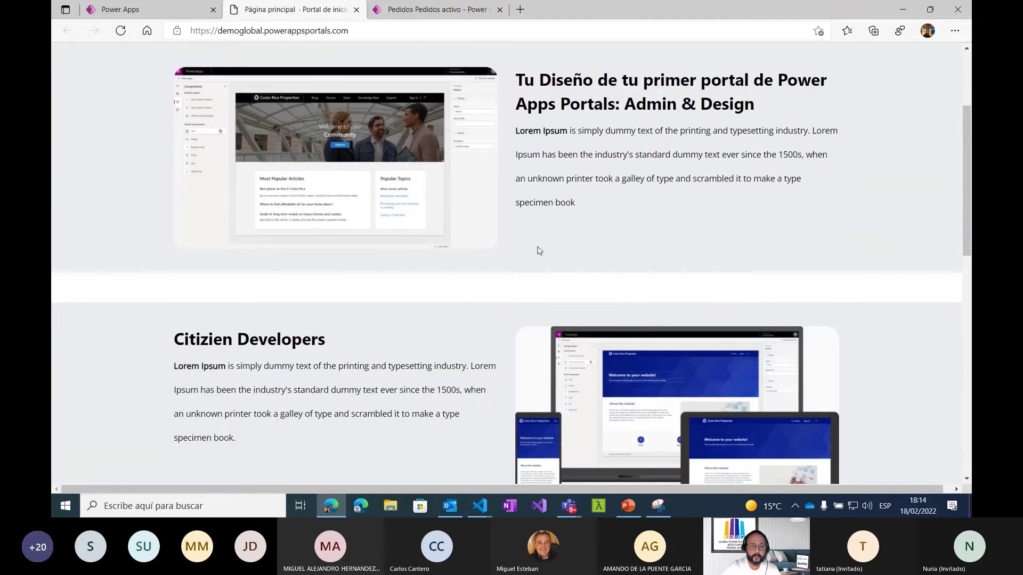
scroll(616, 259, "up", 1)
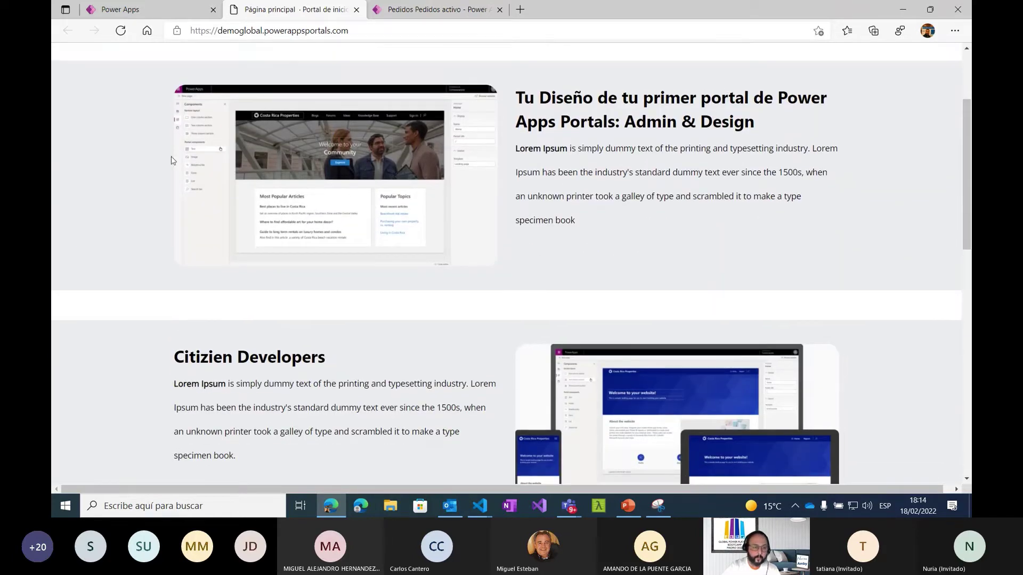
scroll(421, 258, "down", 3)
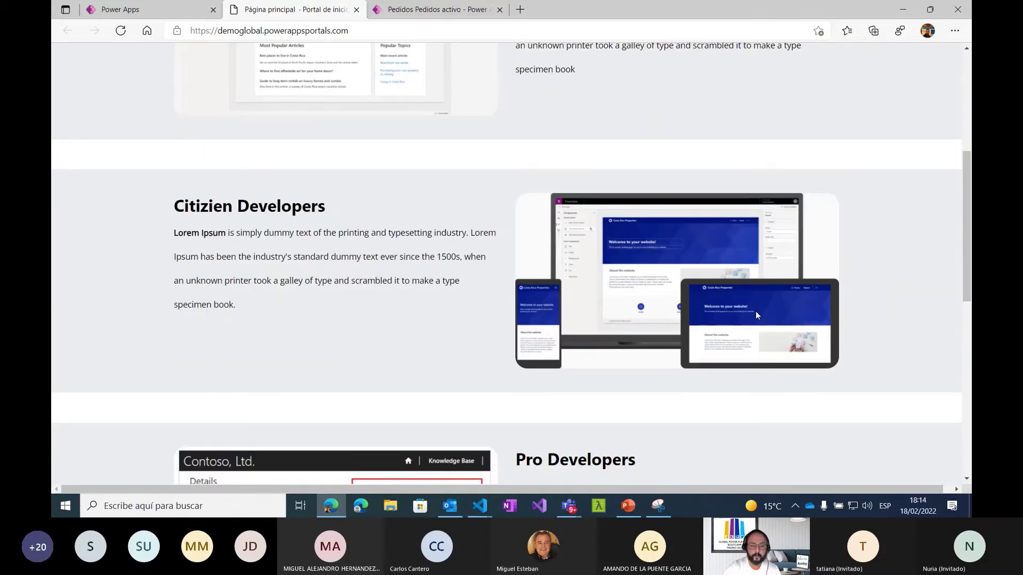
scroll(472, 292, "down", 8)
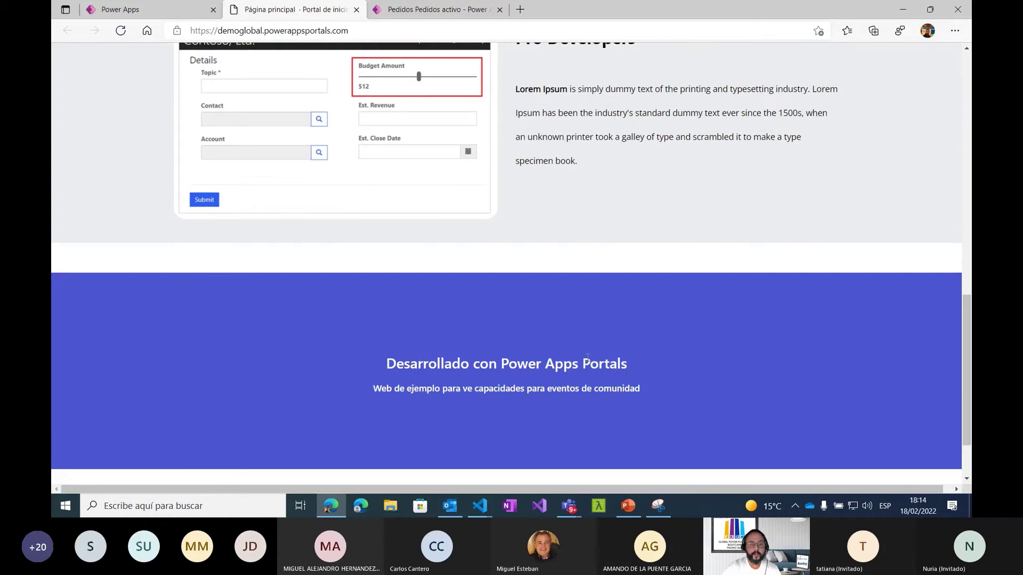
scroll(587, 358, "up", 15)
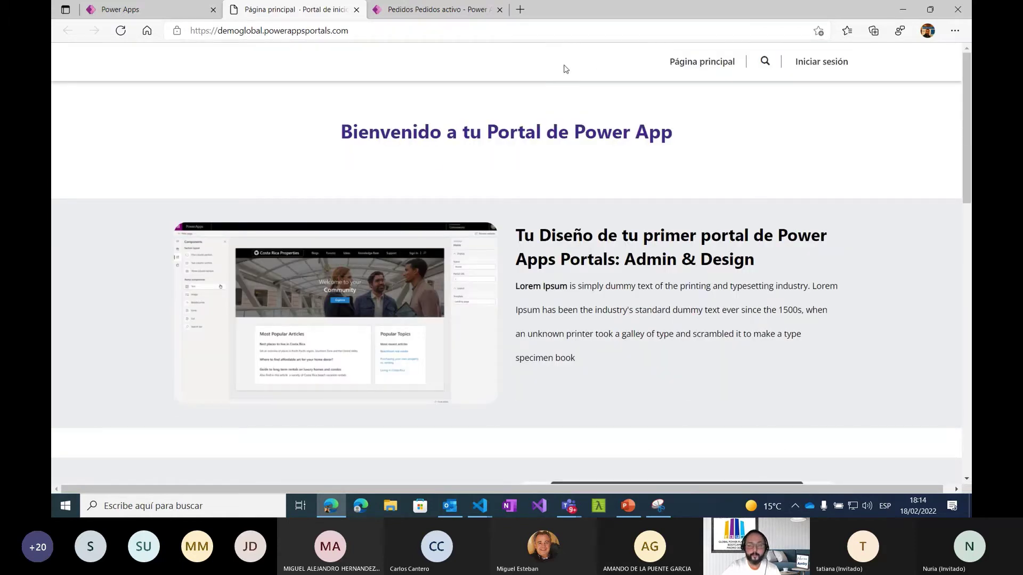
Show the site search box in the portal header and dismiss it without searching
left_click(765, 63)
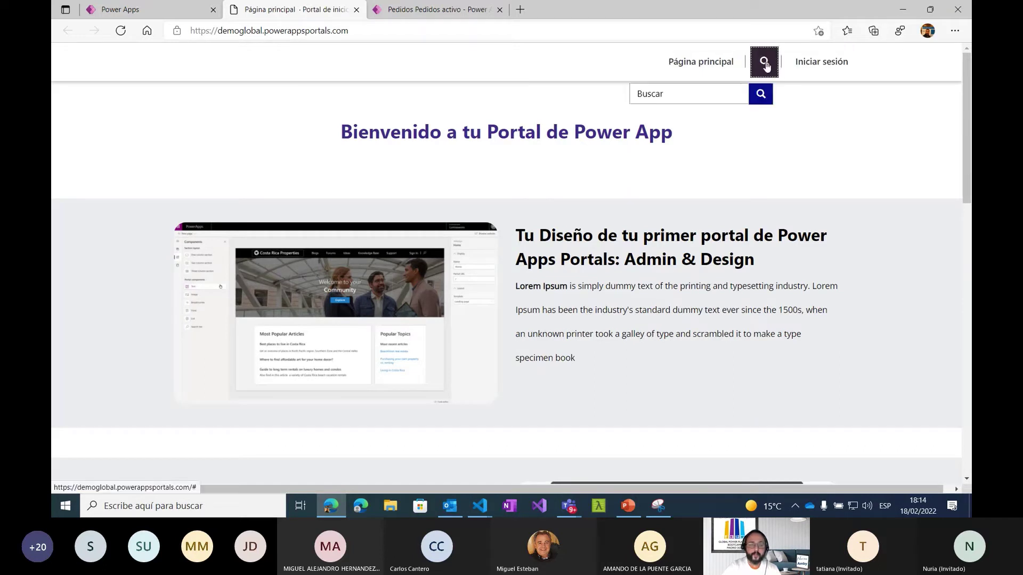
left_click(696, 91)
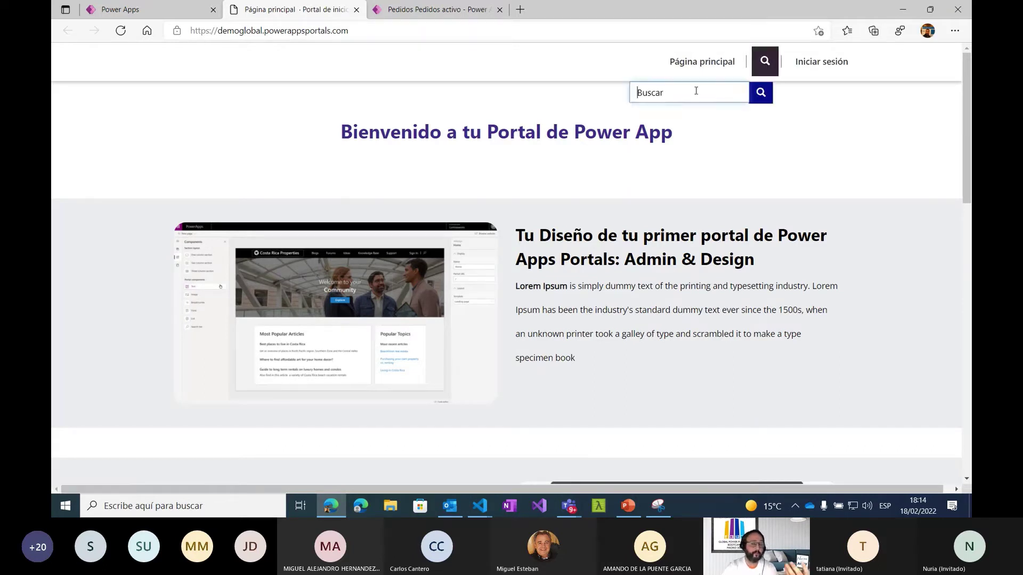
left_click(852, 98)
Sign in to the portal through the external Azure AD login with the existing Microsoft account
left_click(801, 70)
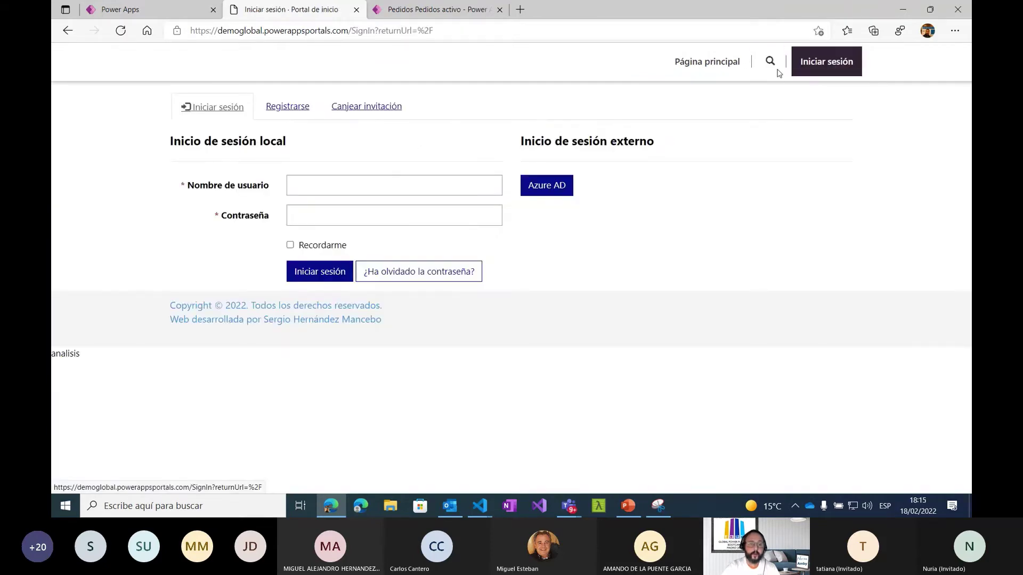
left_click(559, 185)
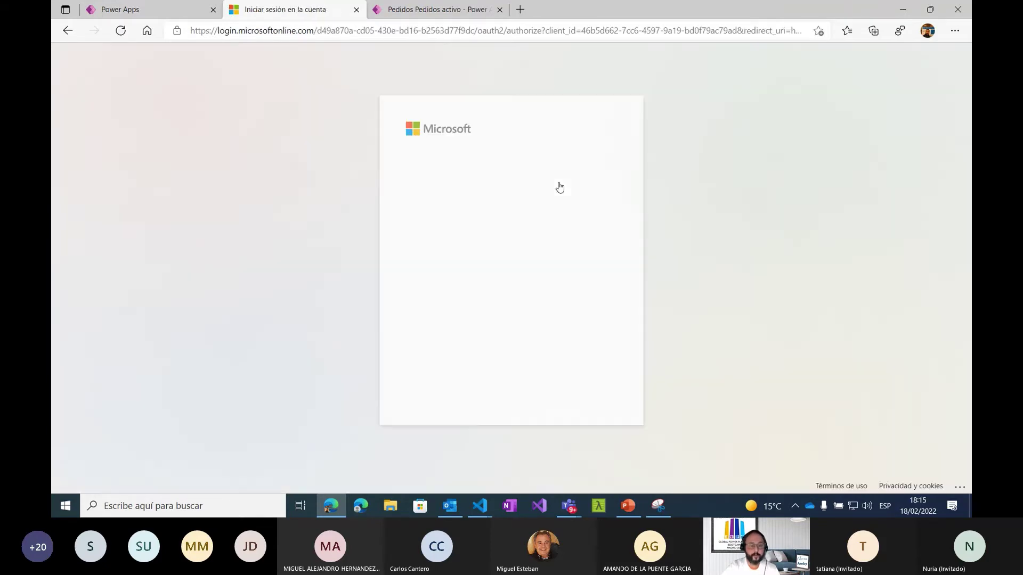
left_click(496, 197)
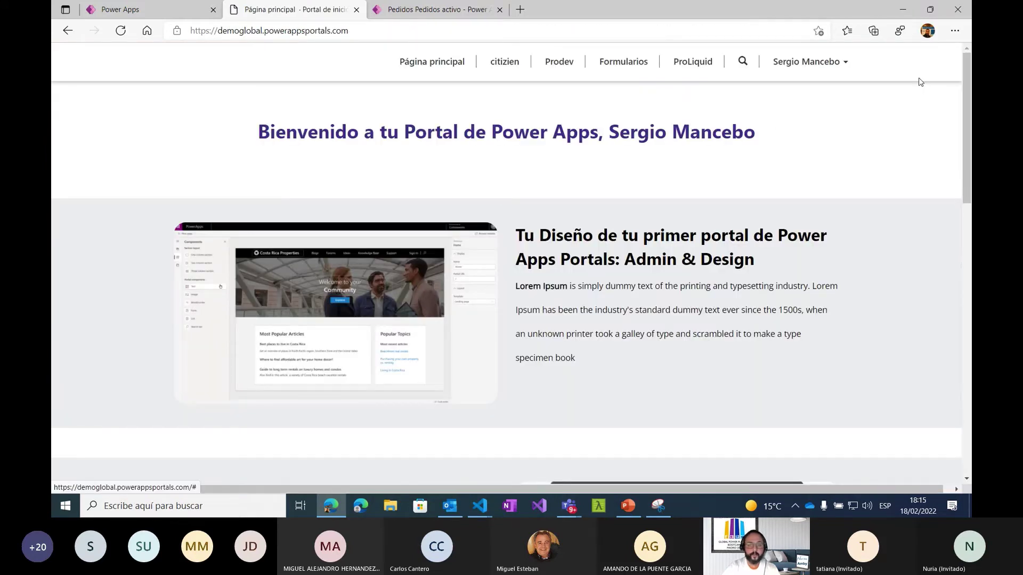
left_click(944, 56)
Examine the signed-in home page, including the personalised welcome heading and the Citizien Developers and Pro Developers sections
left_click_drag(260, 128, 763, 146)
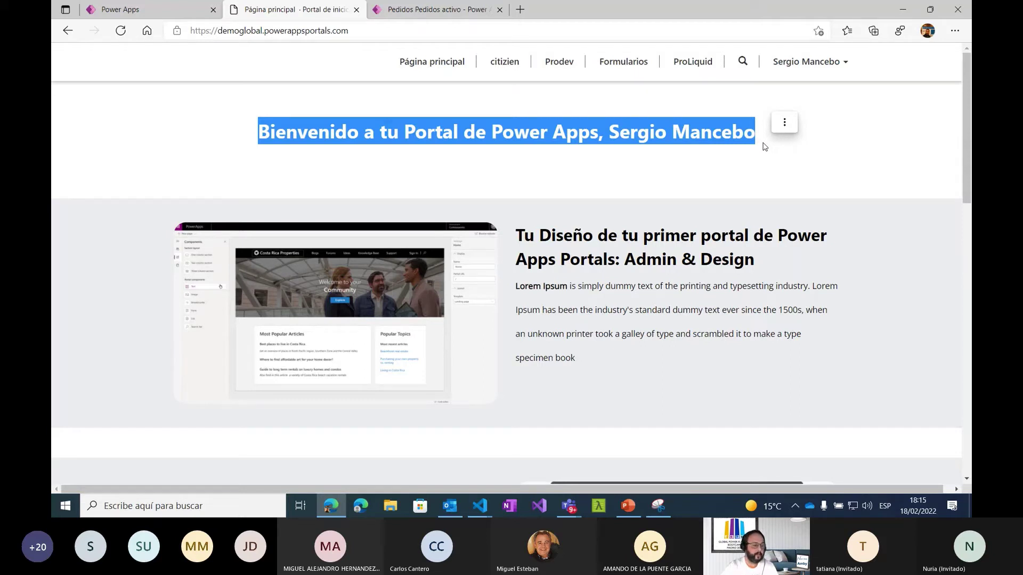
left_click(746, 183)
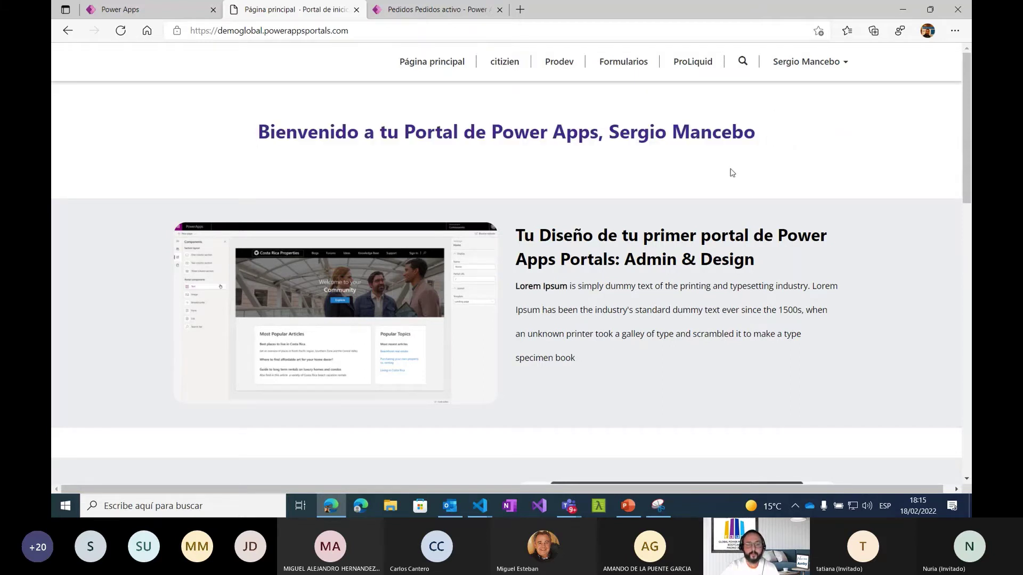
scroll(603, 244, "down", 5)
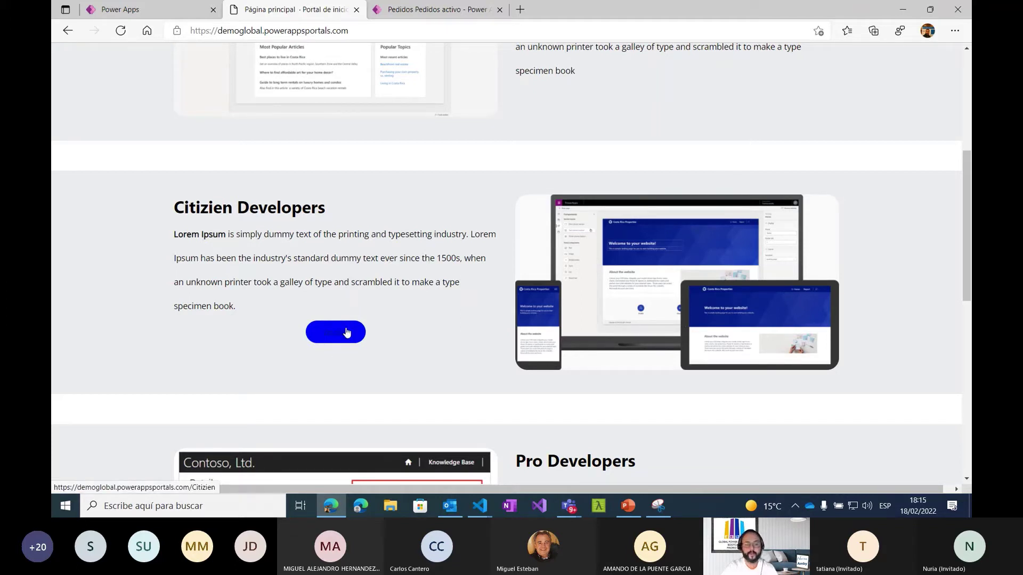
scroll(458, 355, "down", 4)
scroll(459, 355, "up", 10)
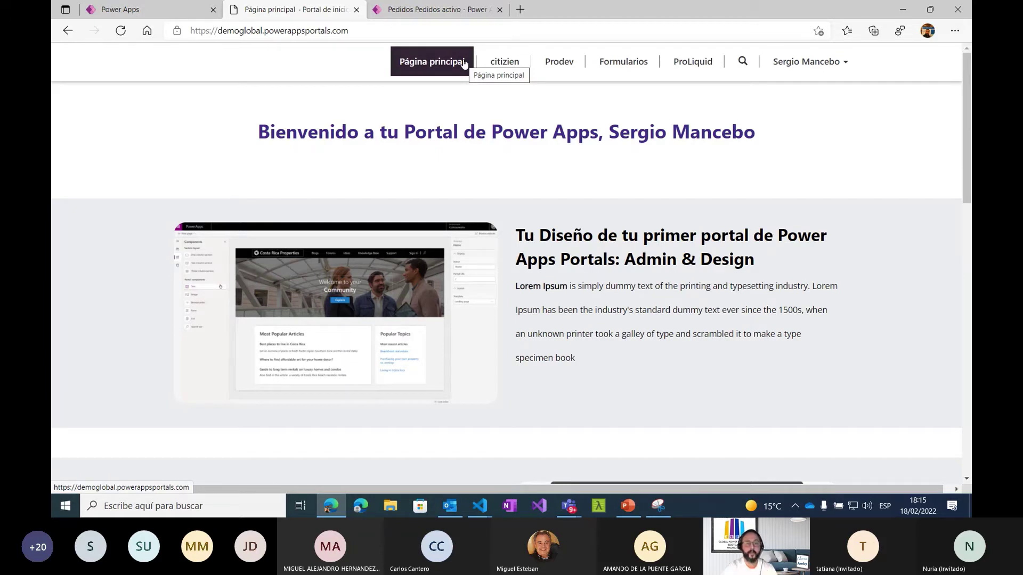
Open the signed-in account's profile page and review its personal information form and contact preferences
left_click(806, 62)
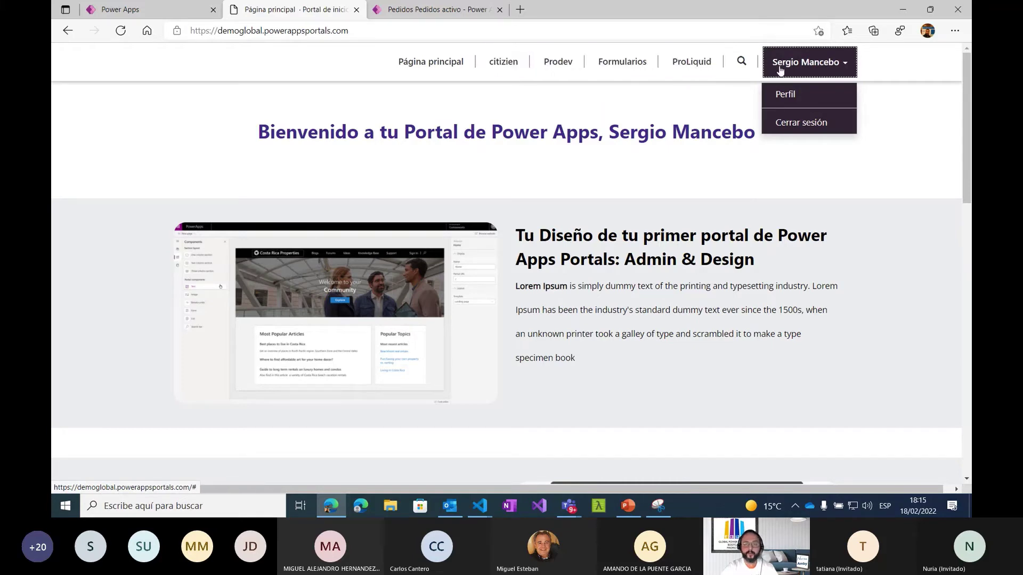
left_click(820, 95)
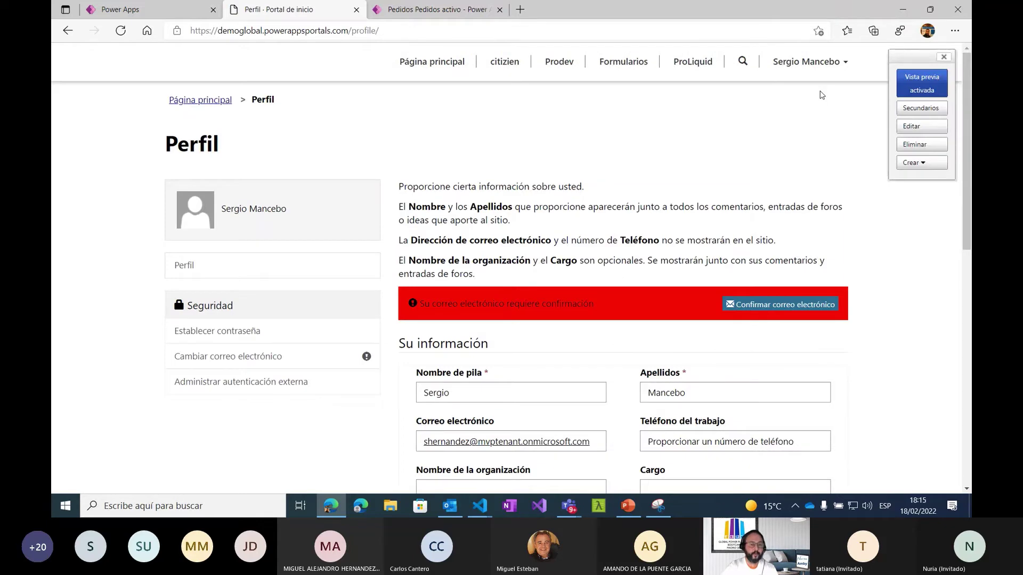
scroll(551, 276, "down", 7)
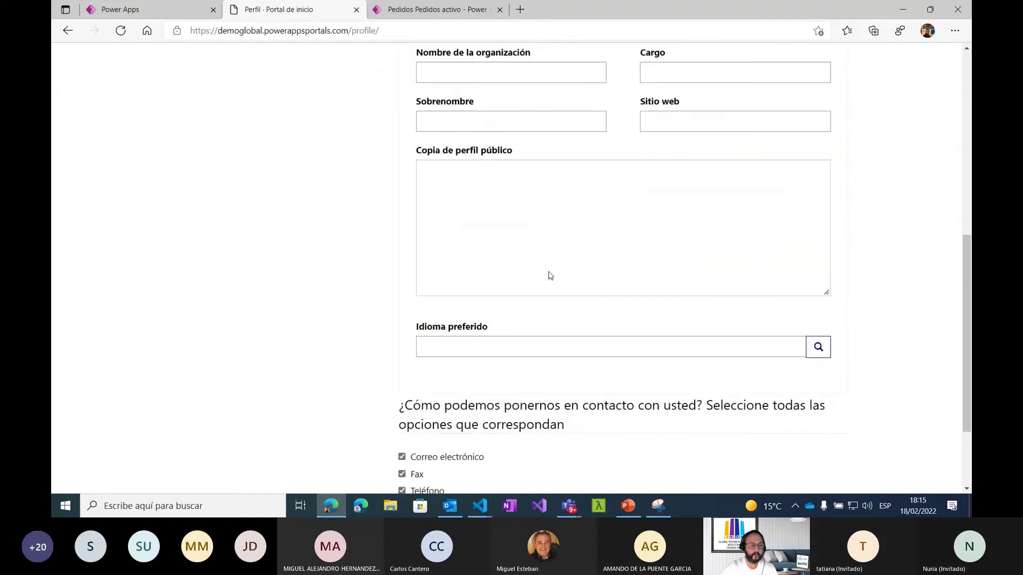
scroll(550, 276, "down", 5)
scroll(550, 275, "up", 15)
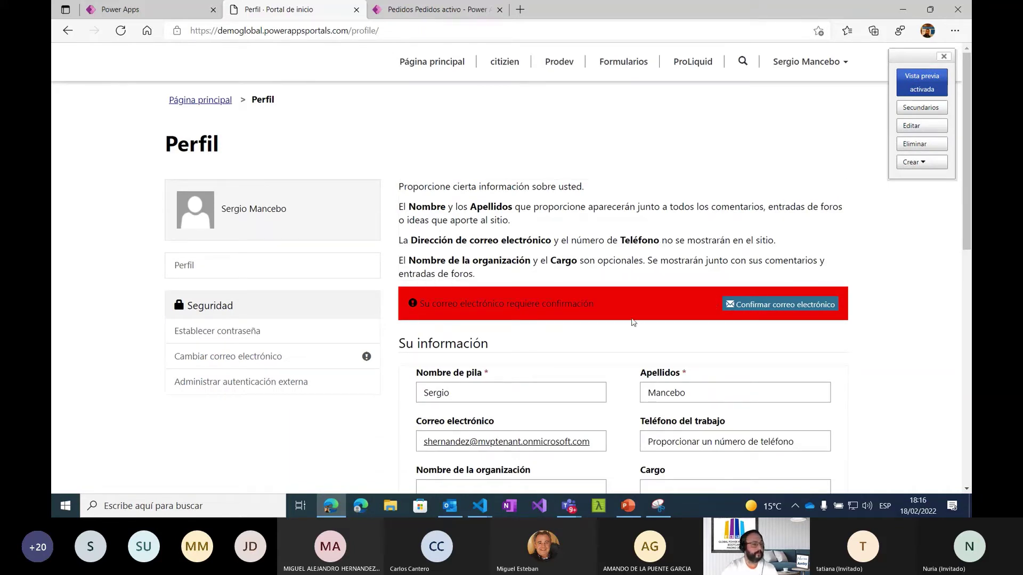
Search the portal for "perfil" and review the search results page
left_click(743, 61)
left_click(694, 93)
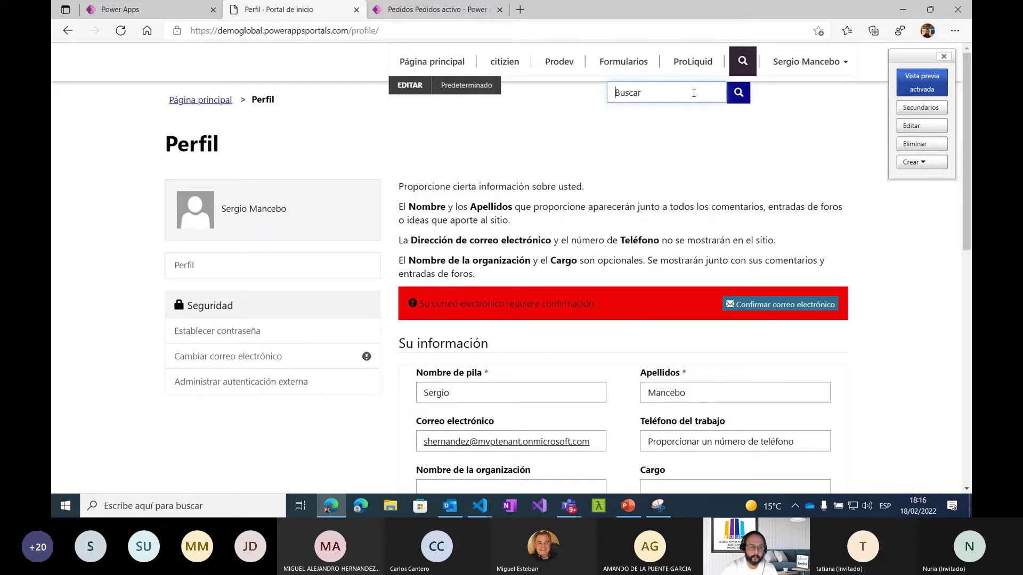
type("perfil")
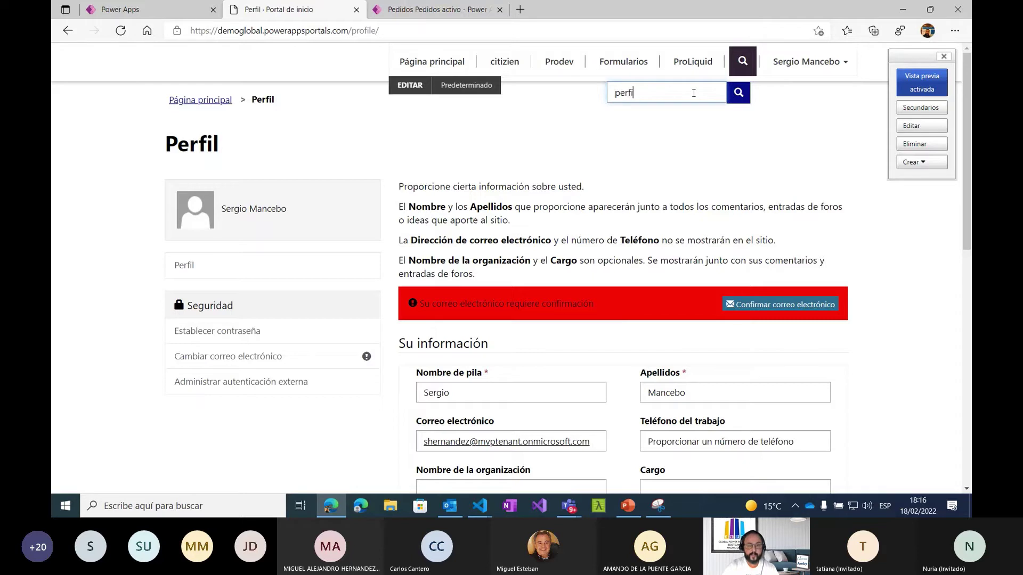
key("Return")
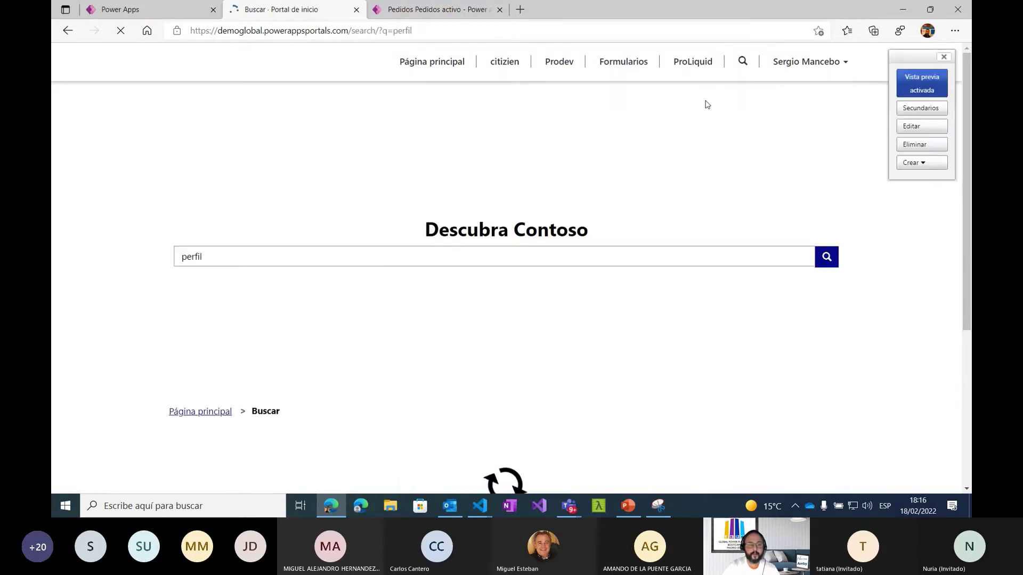
scroll(238, 264, "down", 5)
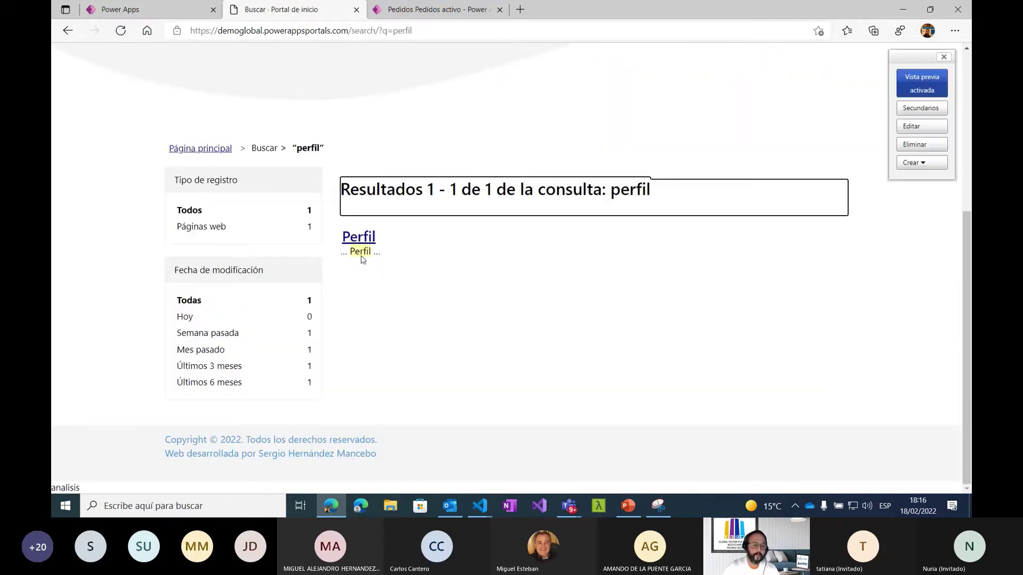
Open the Perfil page from the search results and copy its "Su información" heading text
left_click(352, 242)
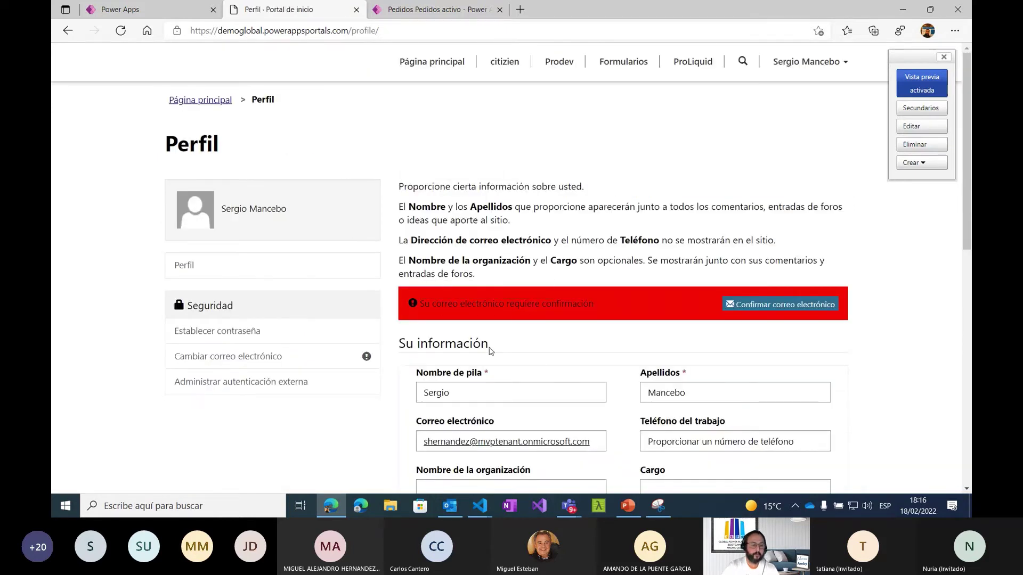
left_click_drag(487, 346, 398, 343)
key("ctrl+c")
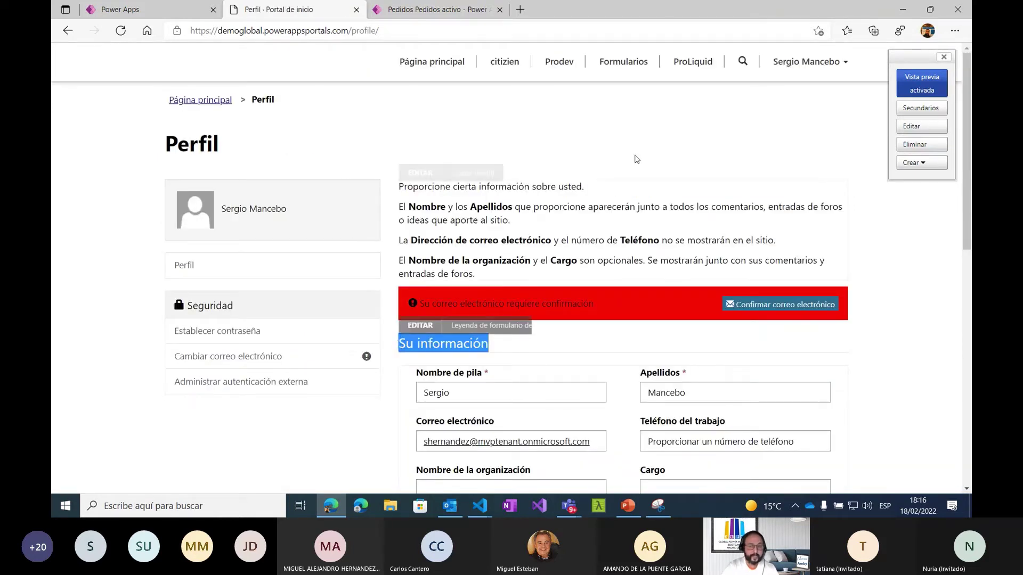
Search the portal for "Su información" and review the results along with the record type and modification date filters
left_click(742, 62)
left_click(698, 98)
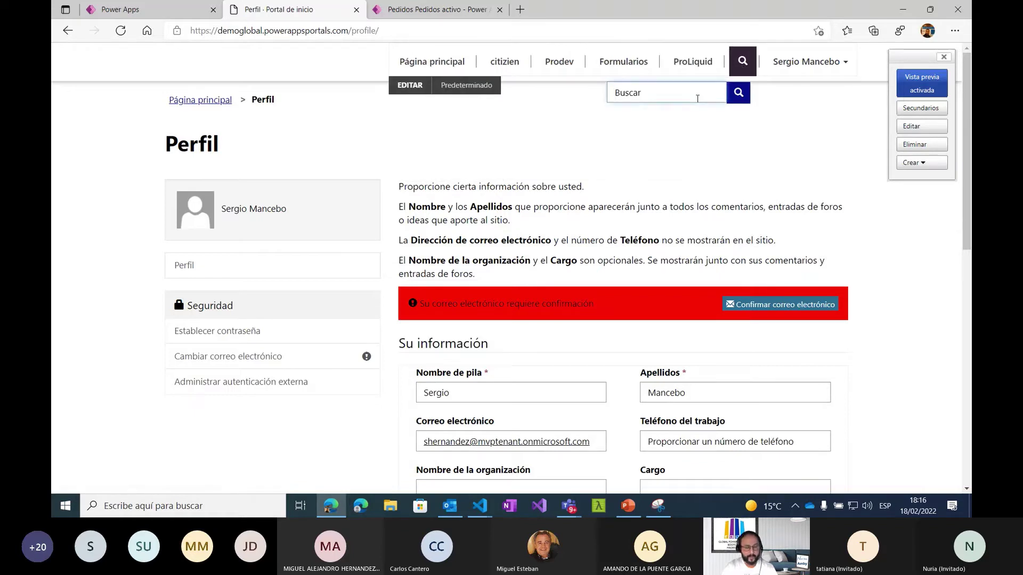
key("ctrl+v")
key("Return")
scroll(666, 139, "down", 5)
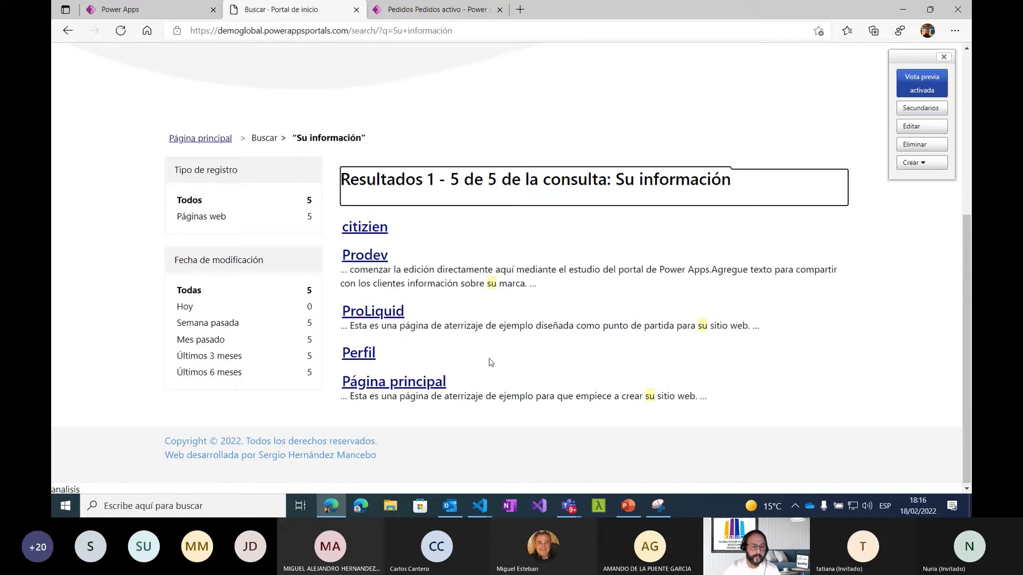
left_click(270, 290)
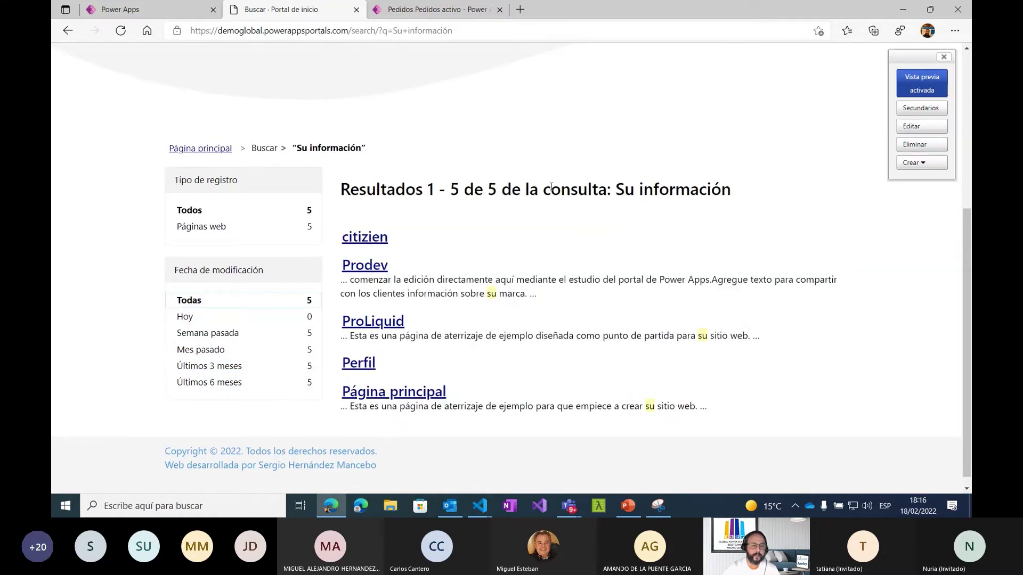
scroll(562, 181, "up", 5)
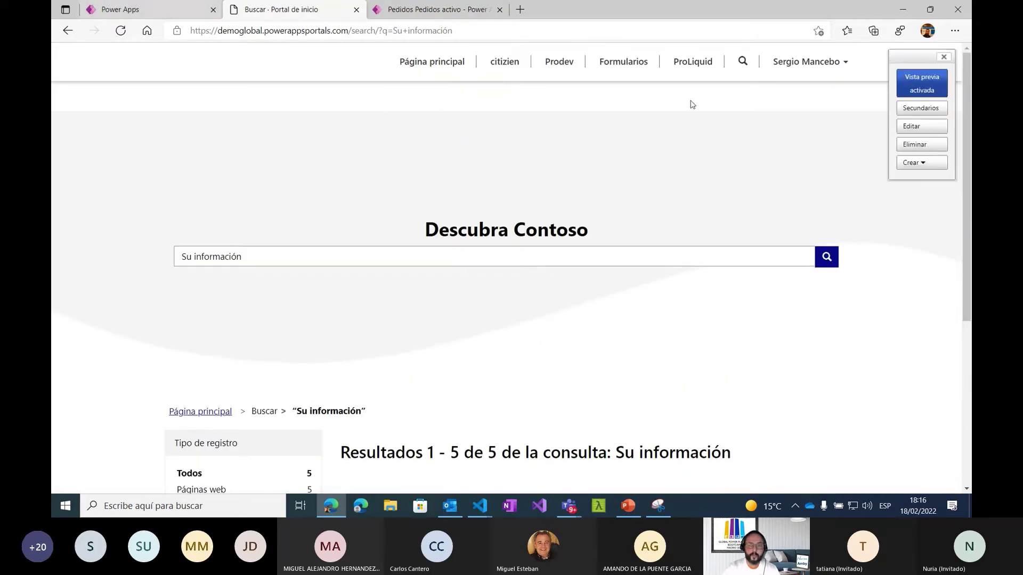
Return to the Power Apps applications list and open Demo Portal for editing in the portal studio
left_click(944, 56)
left_click(193, 5)
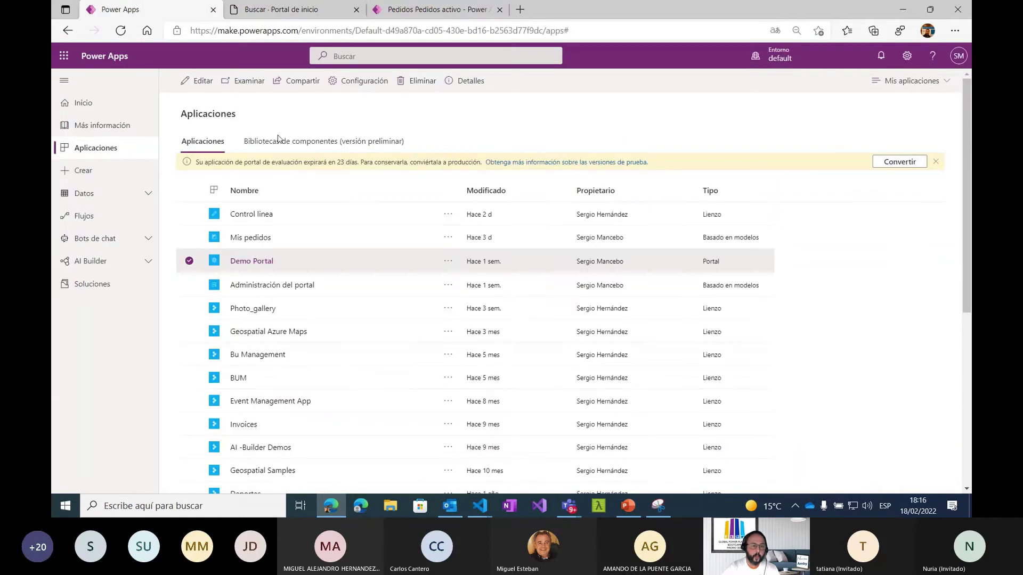
left_click(448, 263)
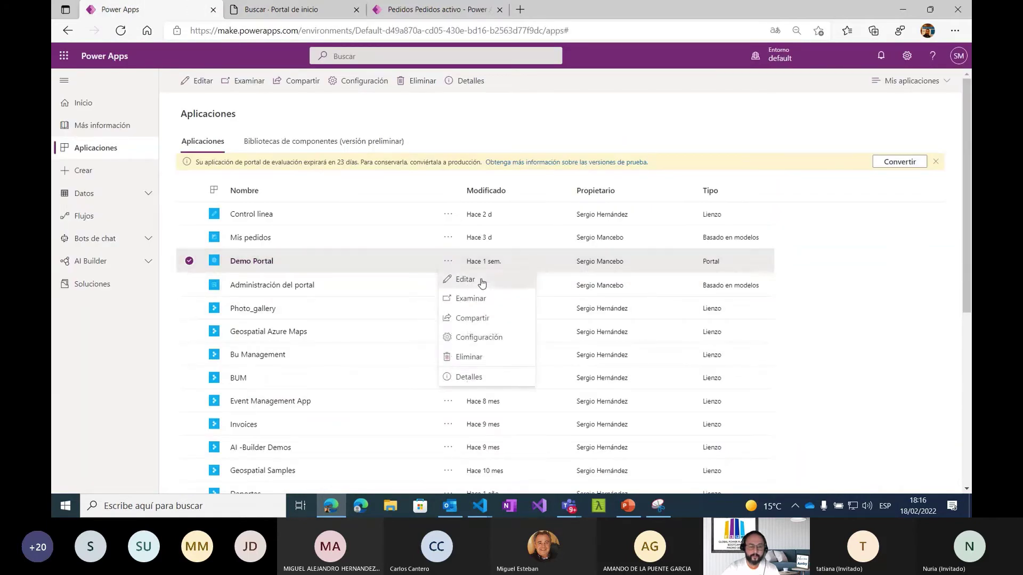
left_click(515, 281)
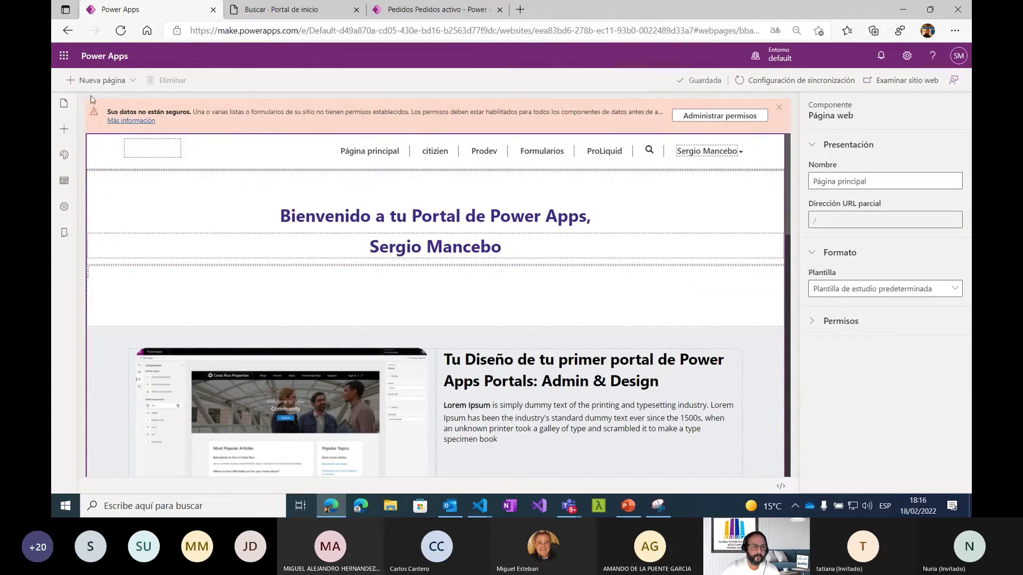
Add a new page to the portal using the Página de aterrizaje layout
left_click(63, 105)
left_click(132, 133)
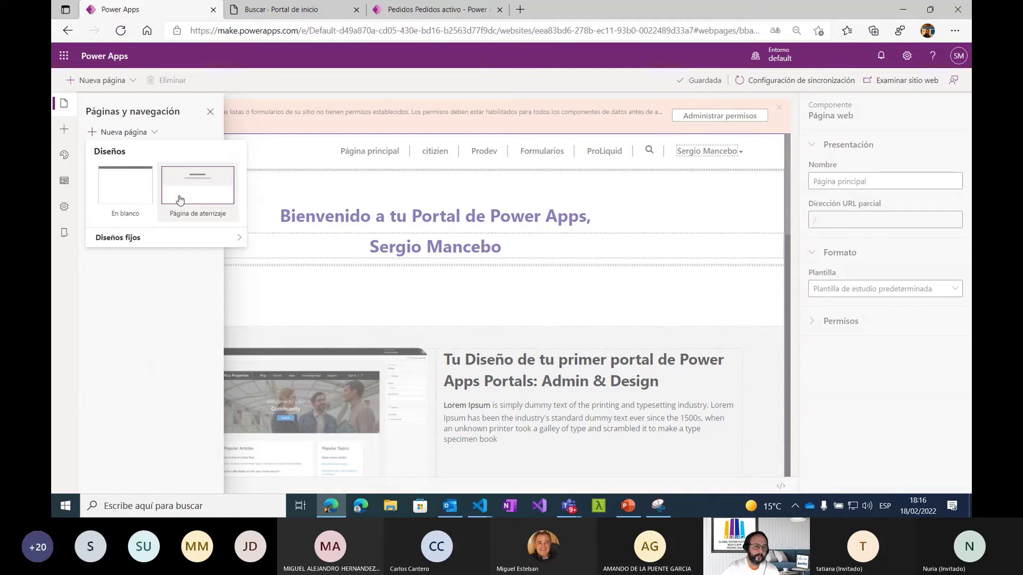
mouse_move(219, 237)
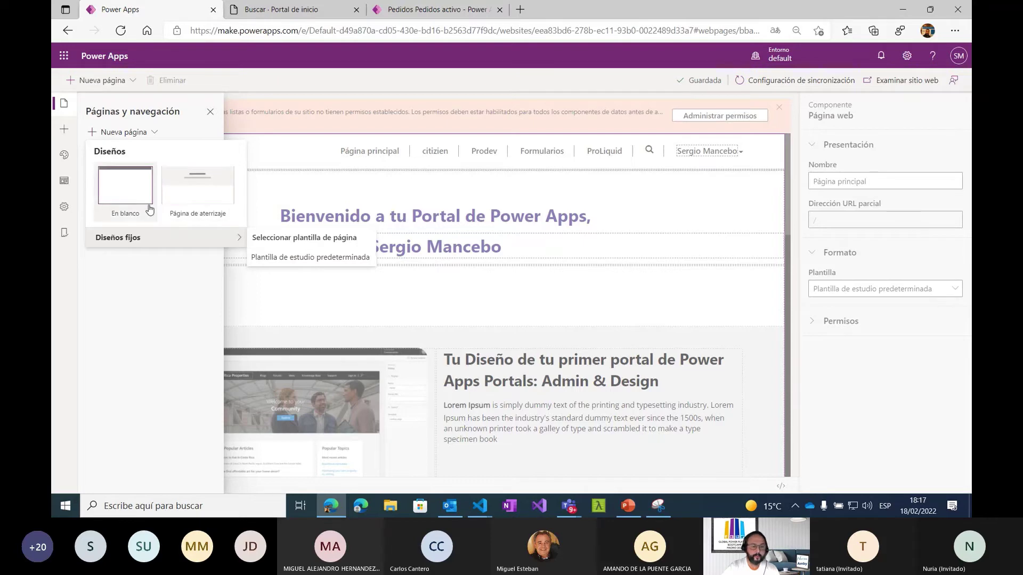
left_click(170, 200)
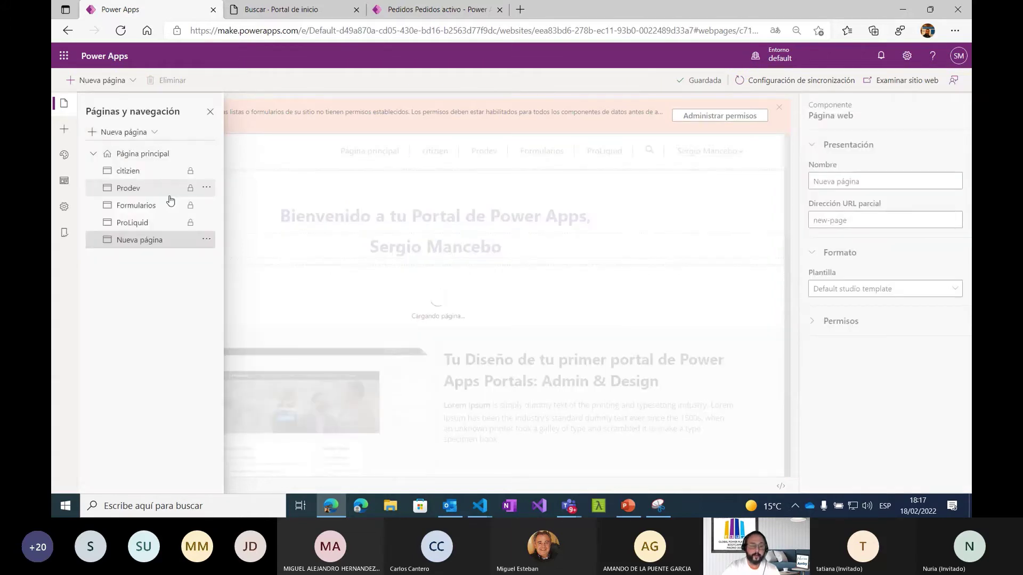
left_click(657, 251)
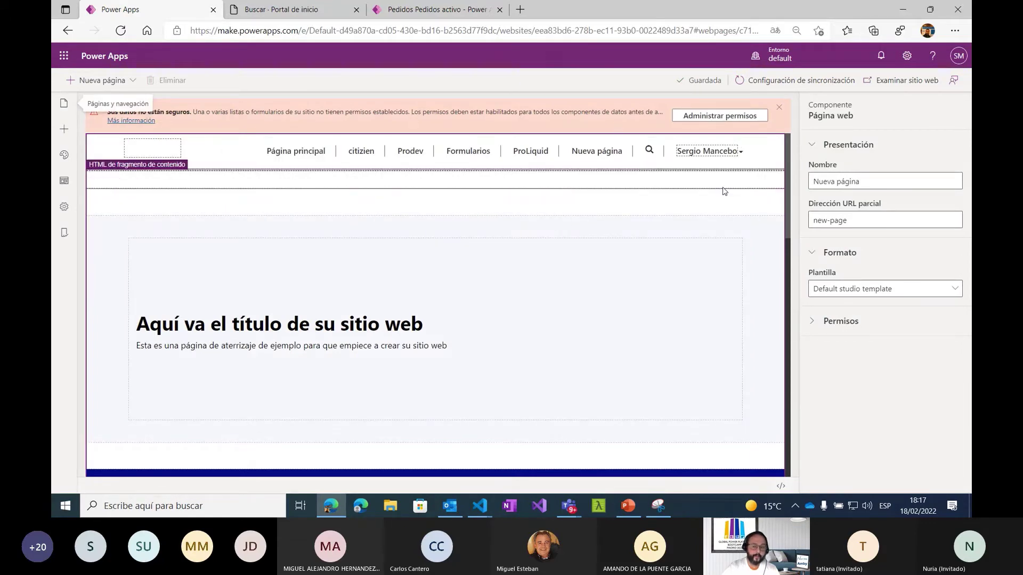
Name the new page "Demo Bootcamp" and set its partial URL to "demo"
left_click(861, 291)
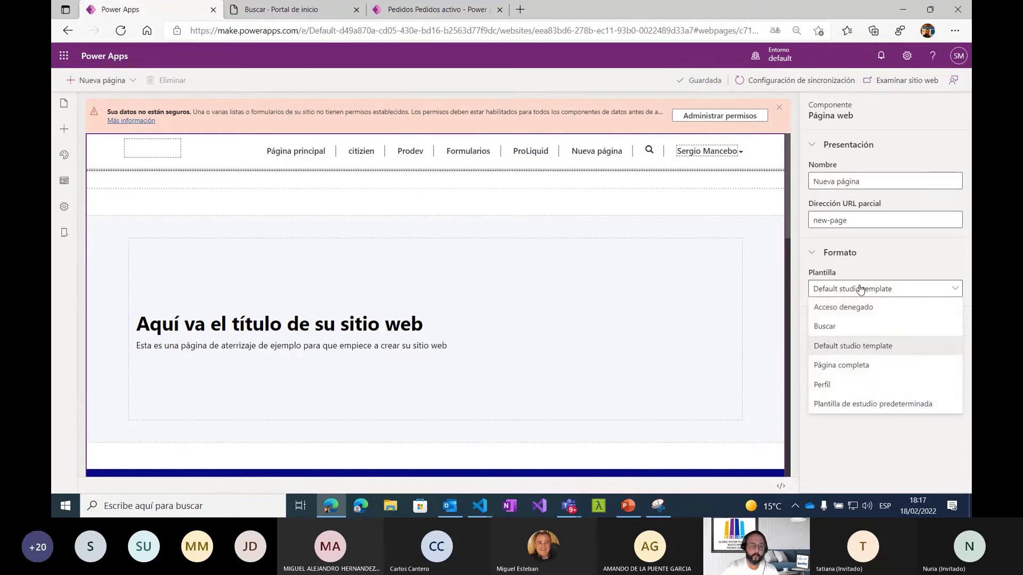
left_click(861, 290)
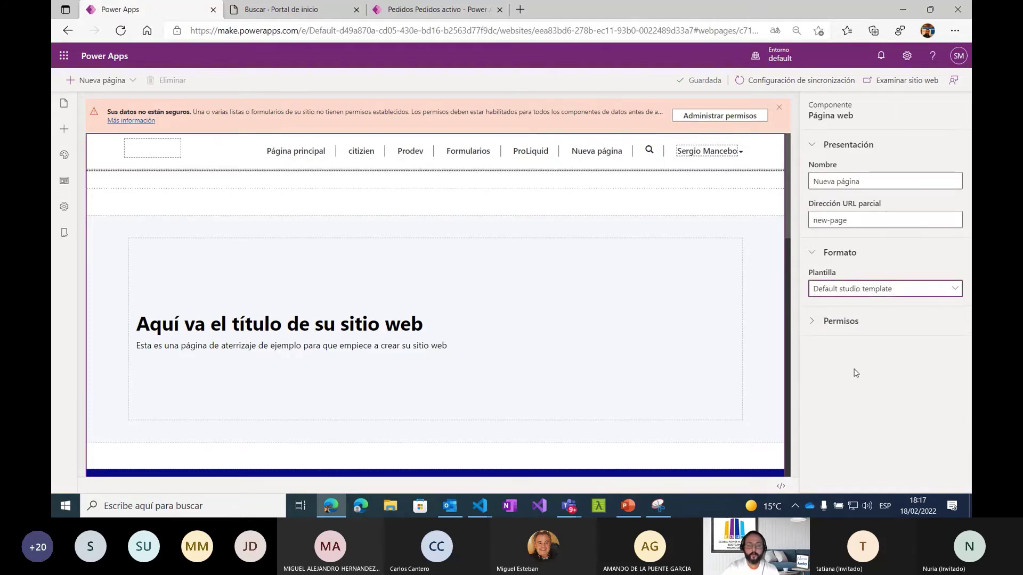
triple_click(870, 179)
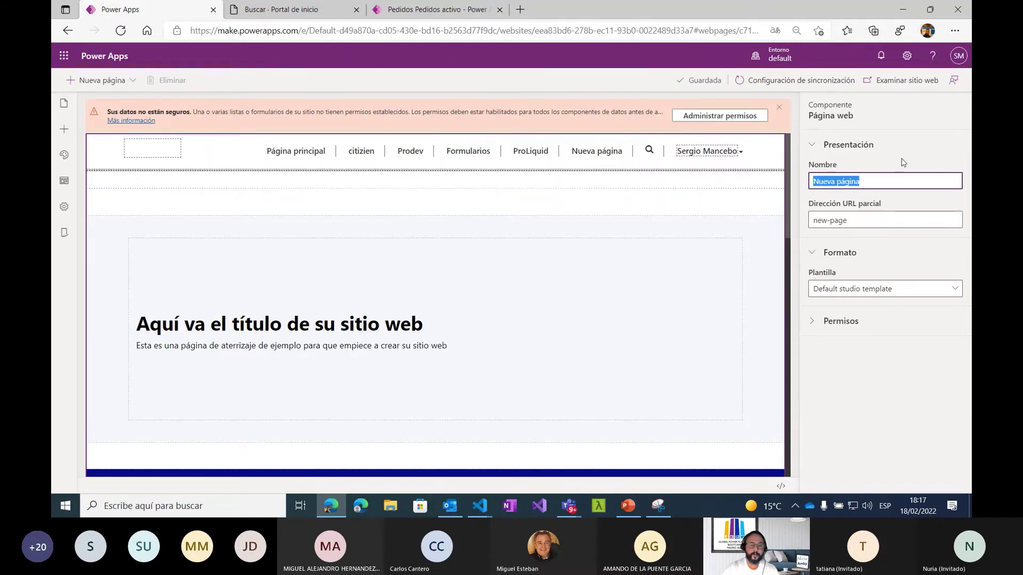
type("Demo ")
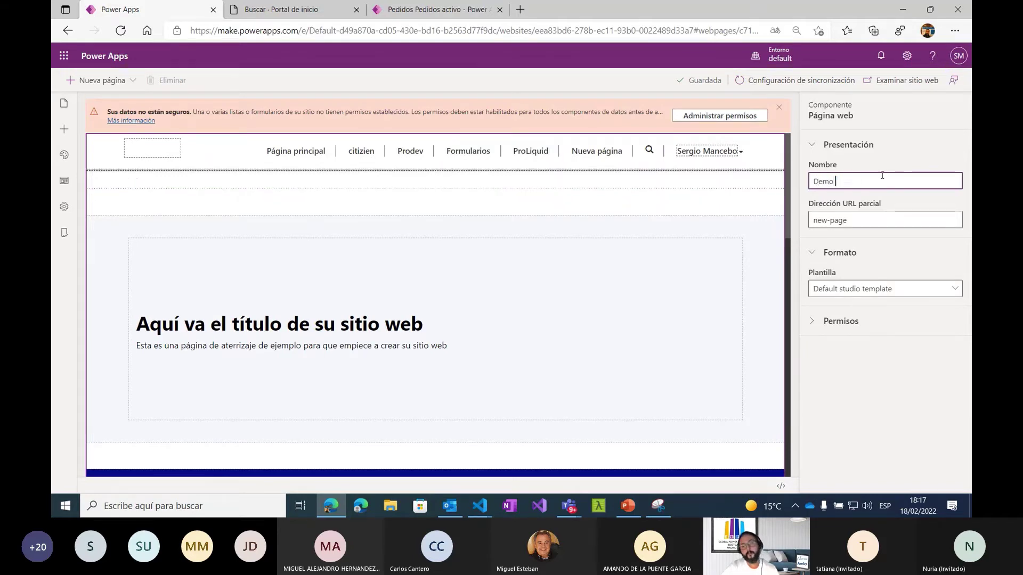
type("Bootcamp")
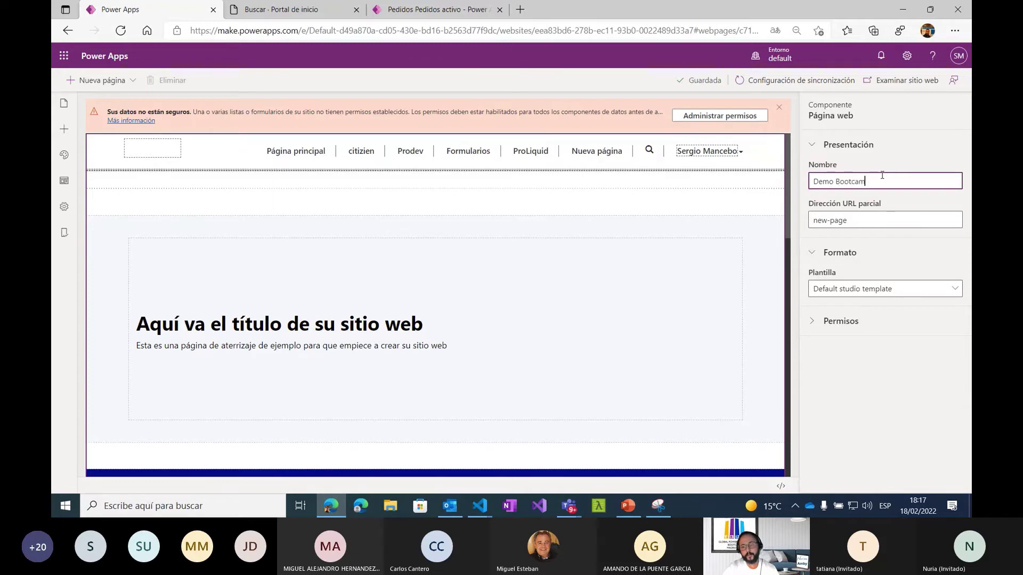
left_click(859, 220)
left_click_drag(859, 220, 804, 218)
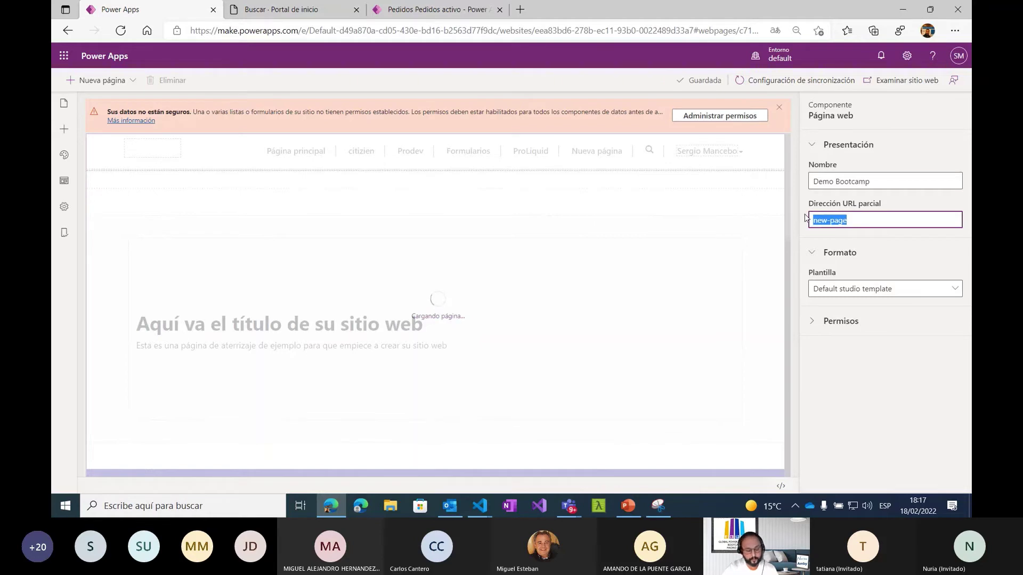
type("demo")
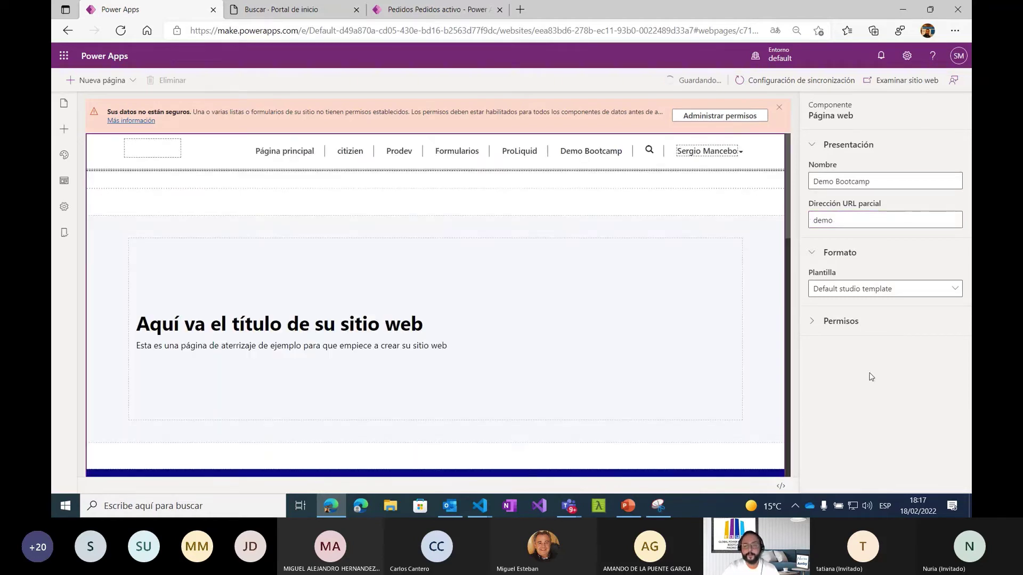
Turn off Página disponible para todos for the Demo Bootcamp page and select the Usuarios autenticados role in its permissions
left_click(836, 293)
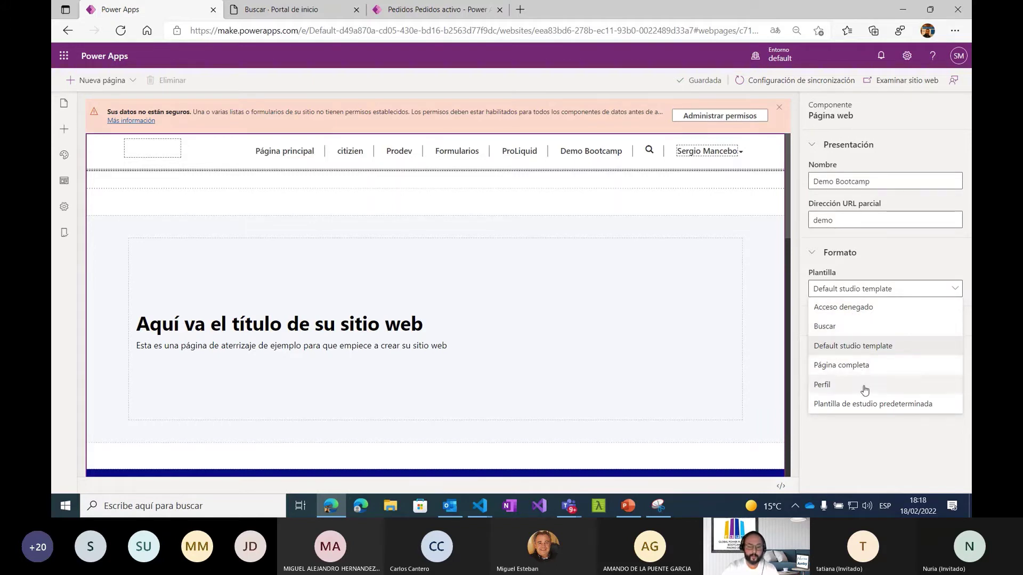
left_click(925, 290)
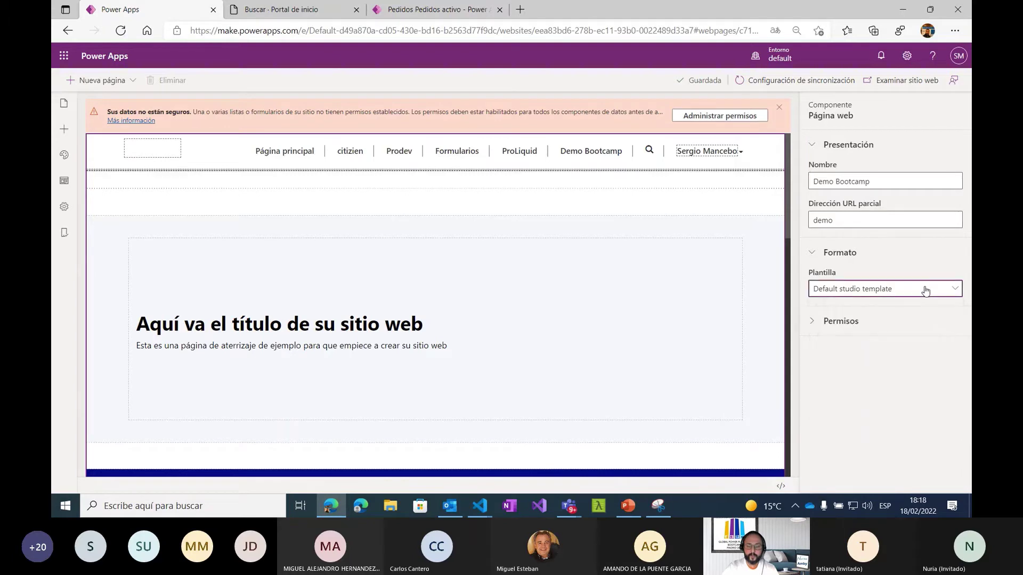
left_click(850, 322)
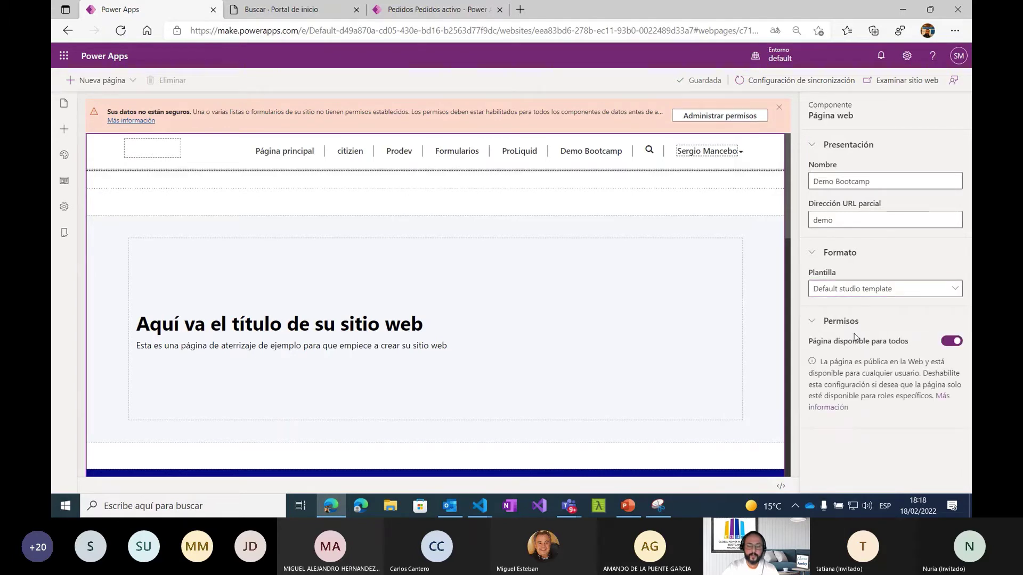
left_click(951, 342)
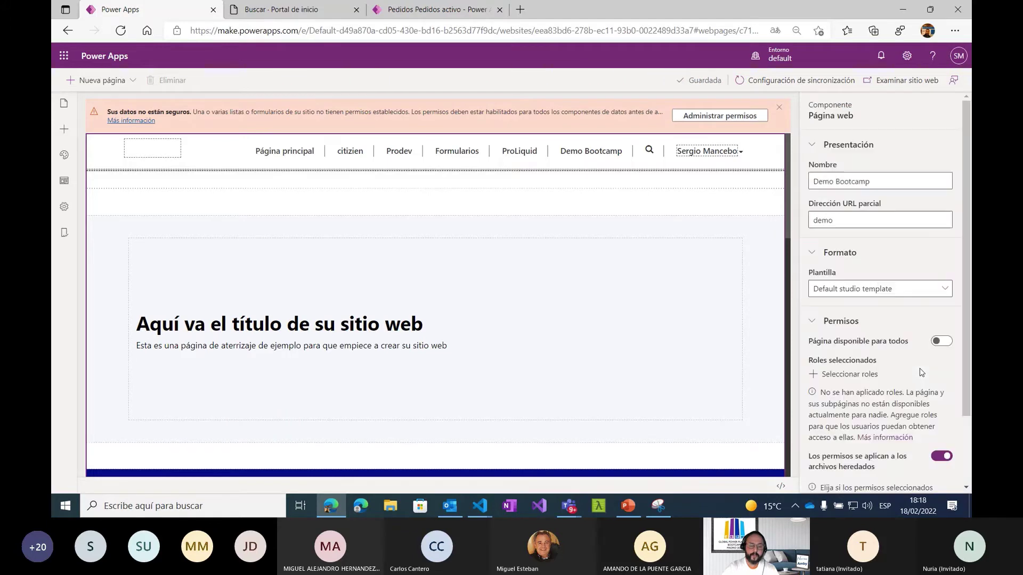
left_click(870, 380)
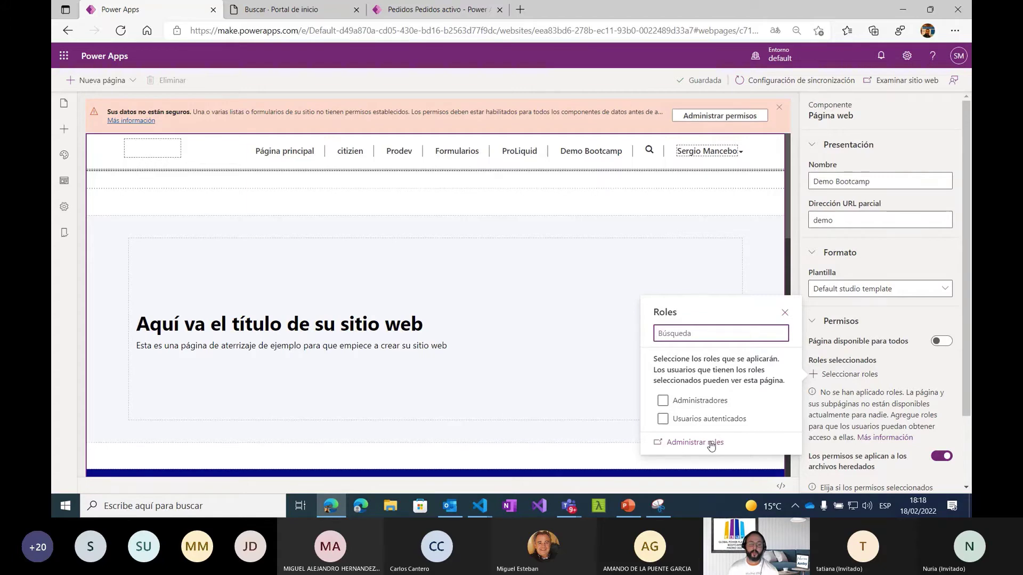
left_click(726, 420)
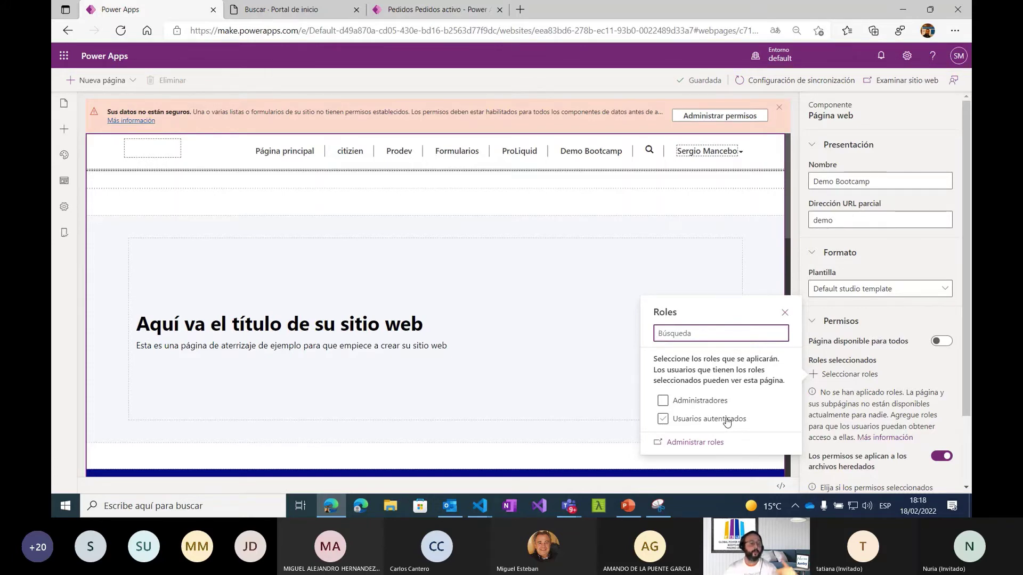
left_click(922, 290)
left_click(925, 289)
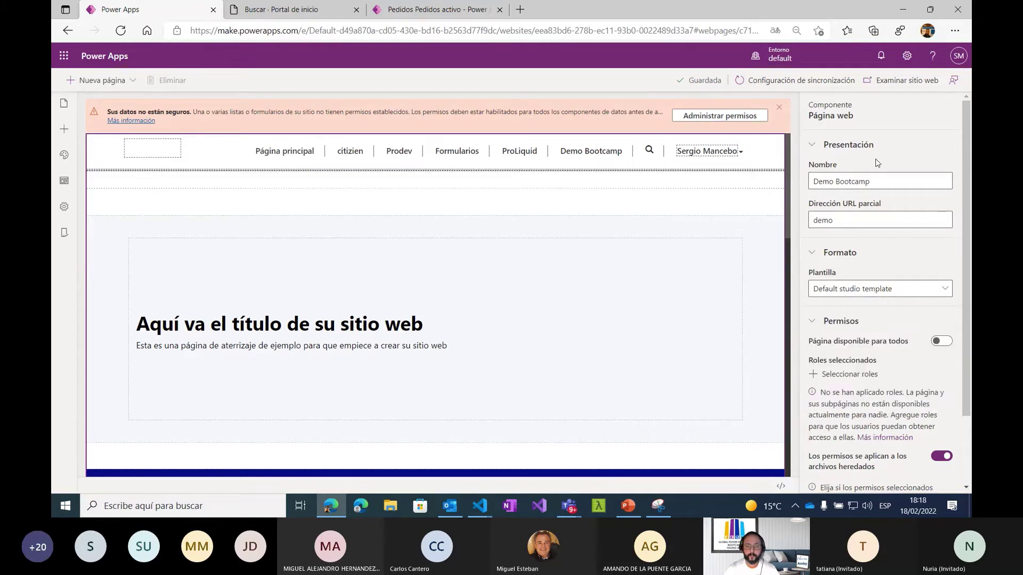
Browse the live Demo Bootcamp page and check its web address and its entry in the site navigation
left_click(901, 81)
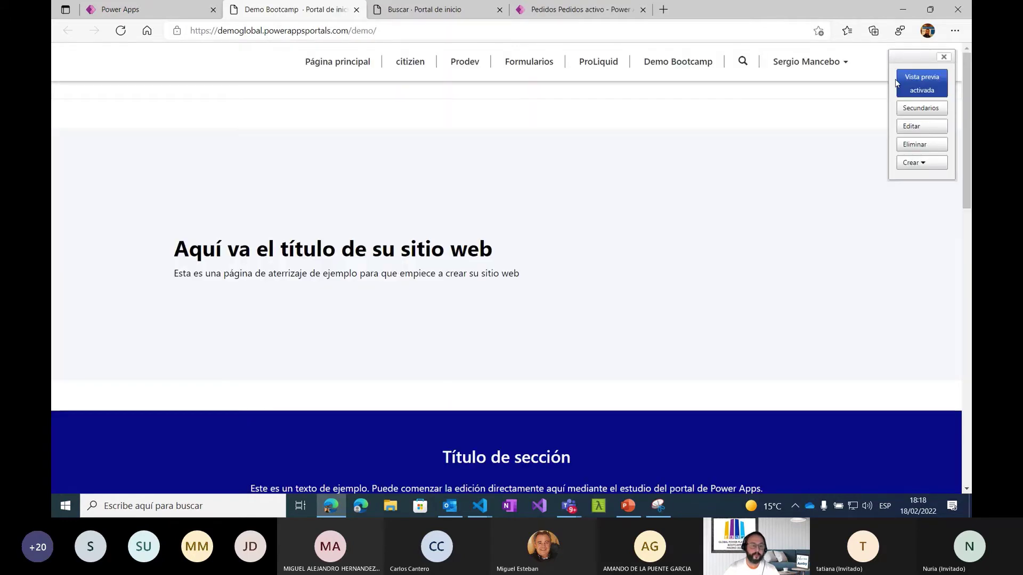
left_click_drag(377, 30, 190, 30)
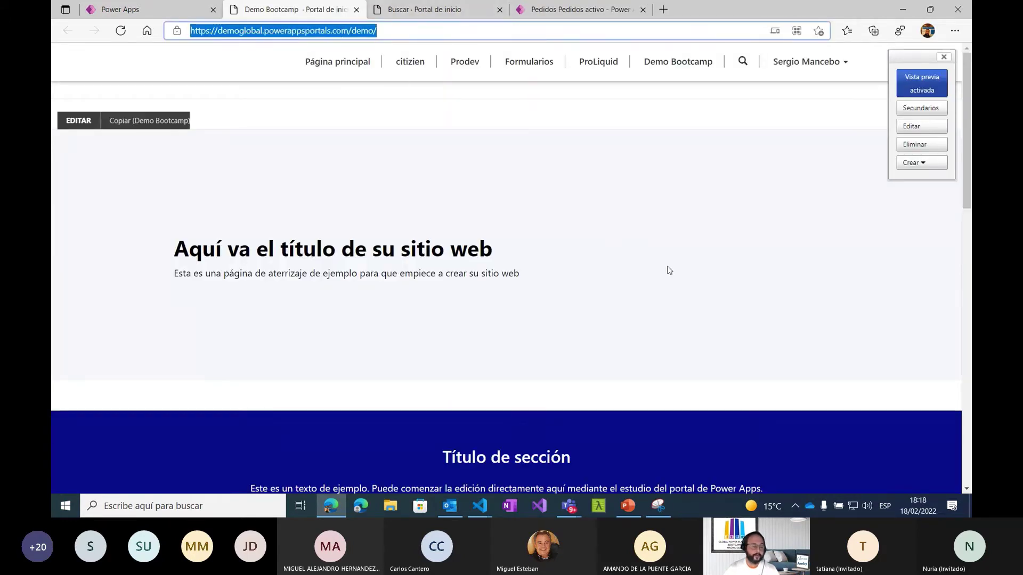
left_click(692, 188)
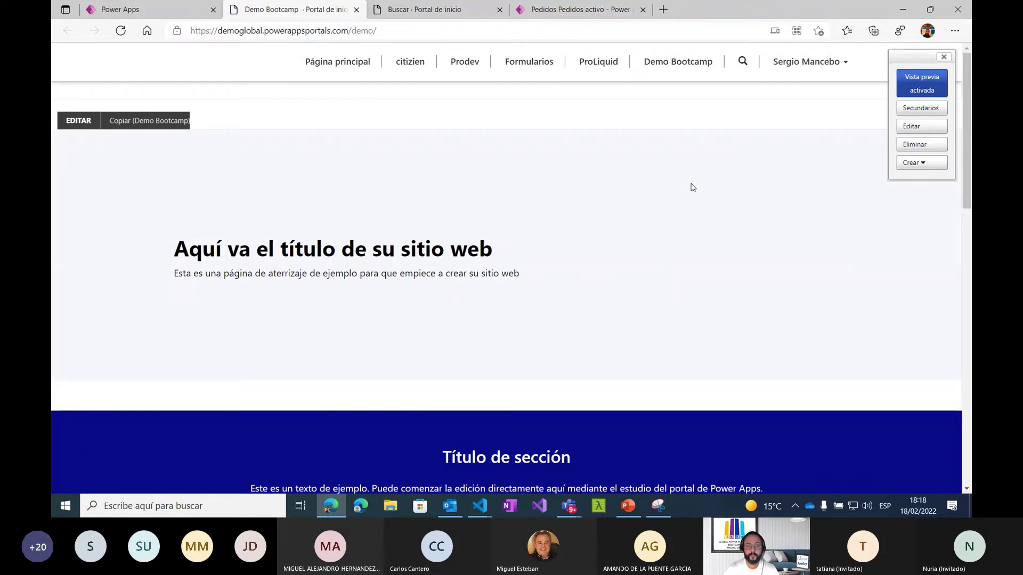
left_click(690, 63)
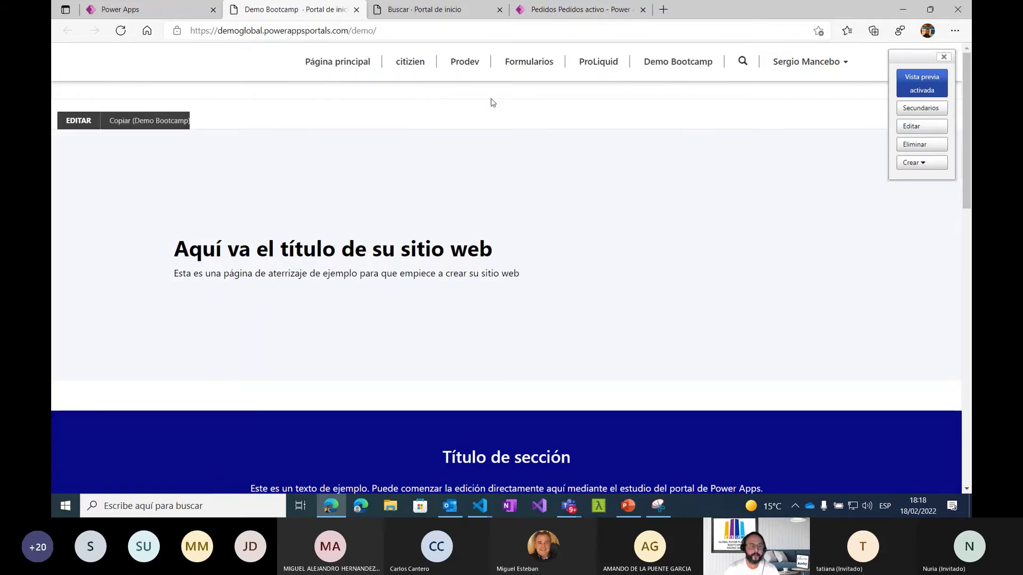
Open the citizien page of the live portal and view its Listado de pedidos
left_click(120, 9)
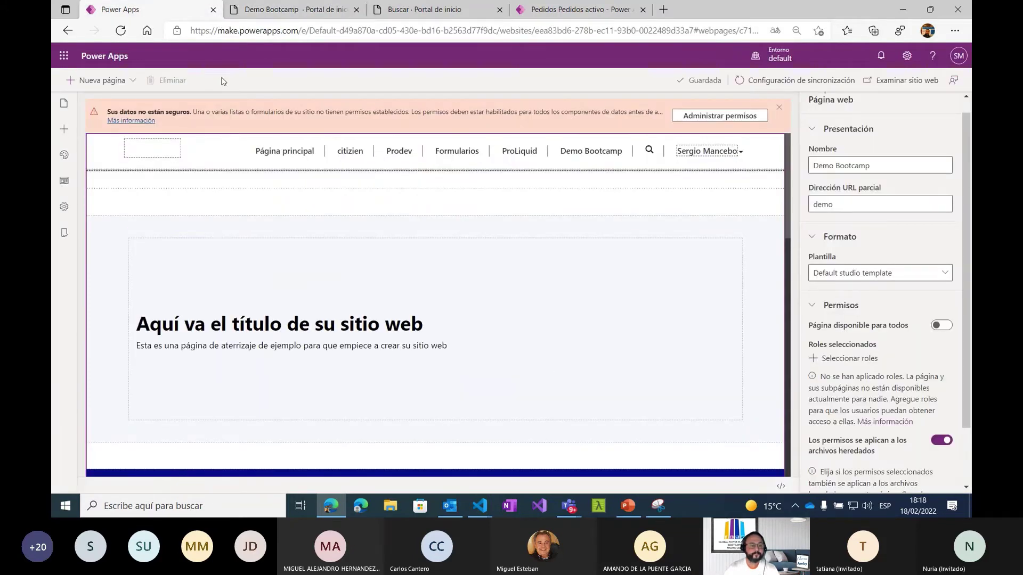
left_click(288, 9)
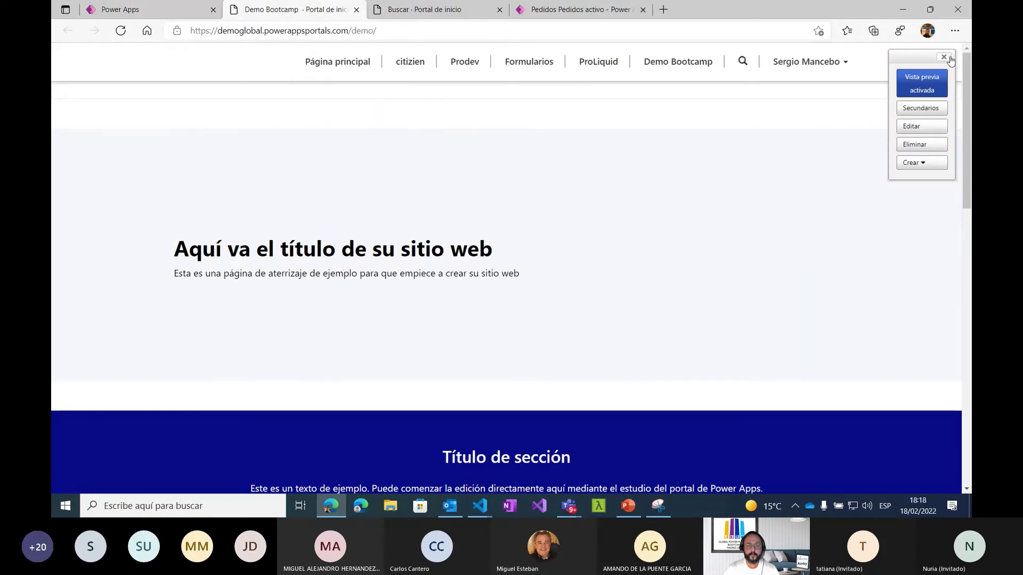
left_click(405, 63)
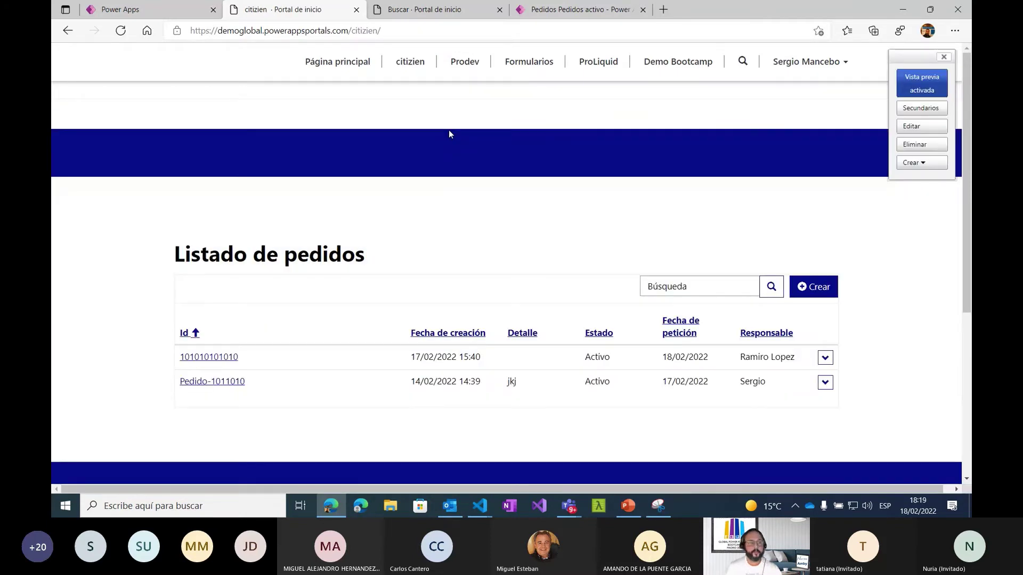
mouse_move(438, 134)
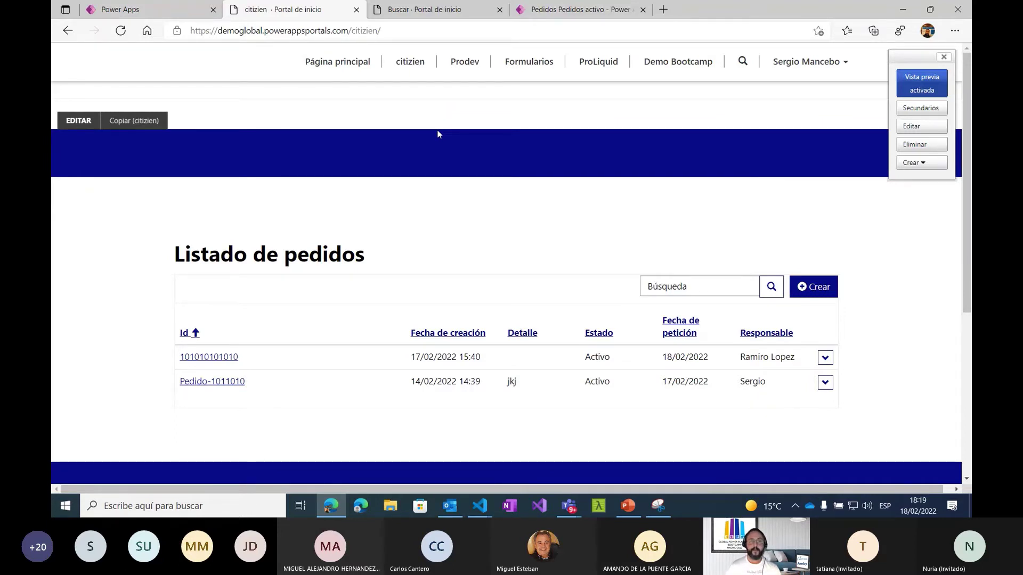
Go to make.powerapps.com in place of the Mis pedidos app and open the environment's list of tables
key("ctrl+4")
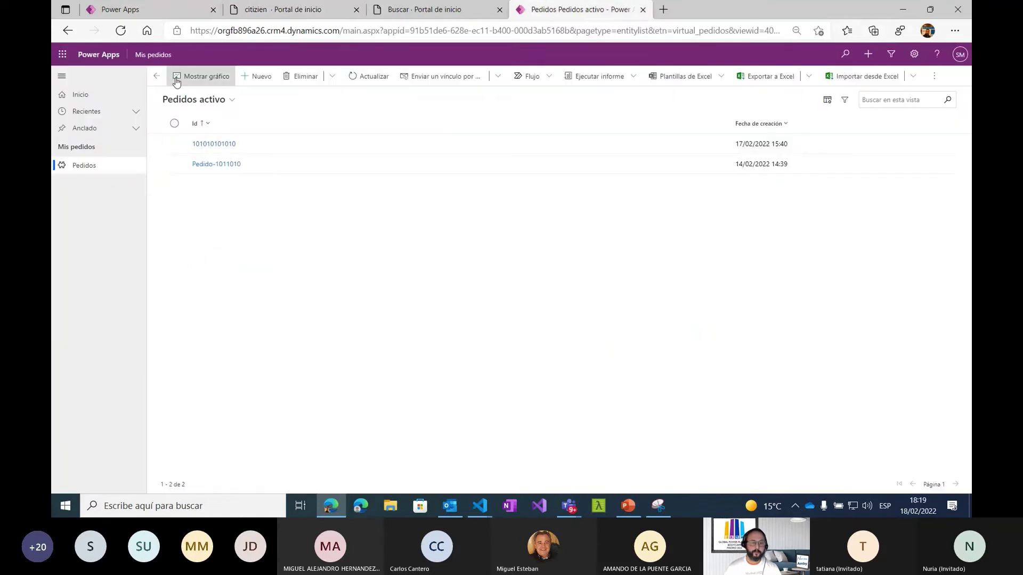
left_click(366, 32)
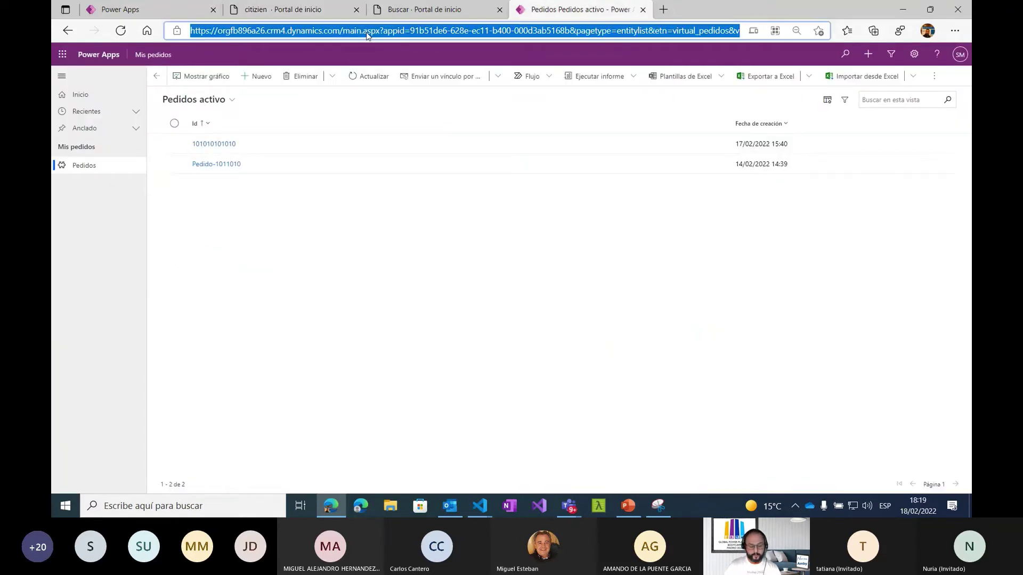
type("make.powerapps.com")
key("Return")
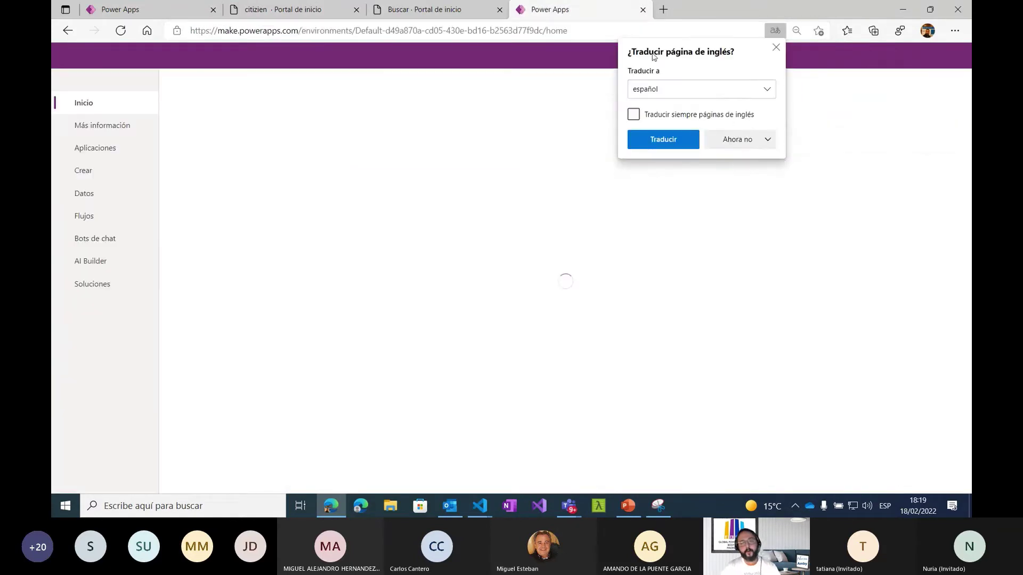
left_click(98, 150)
left_click(101, 195)
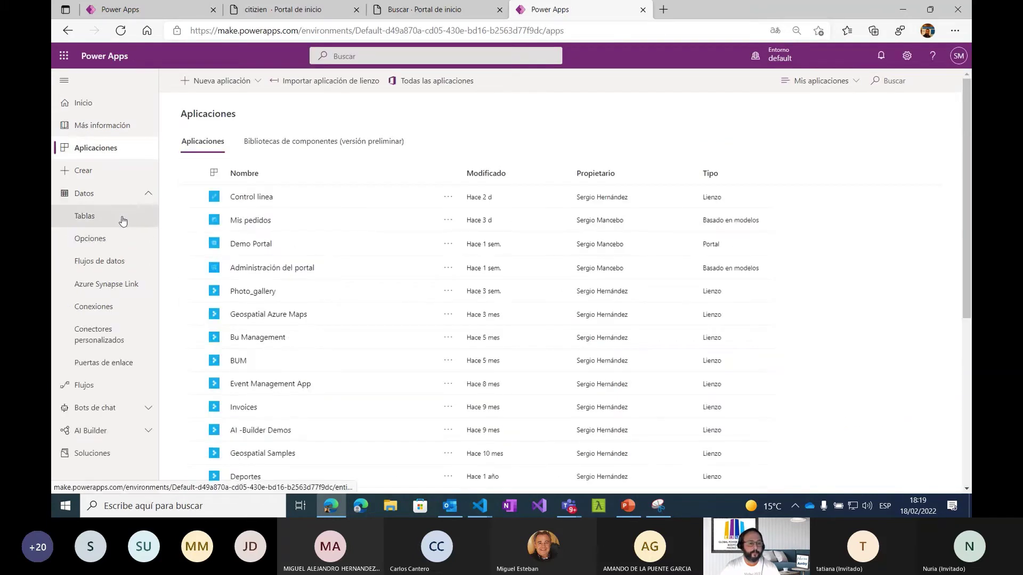
left_click(122, 220)
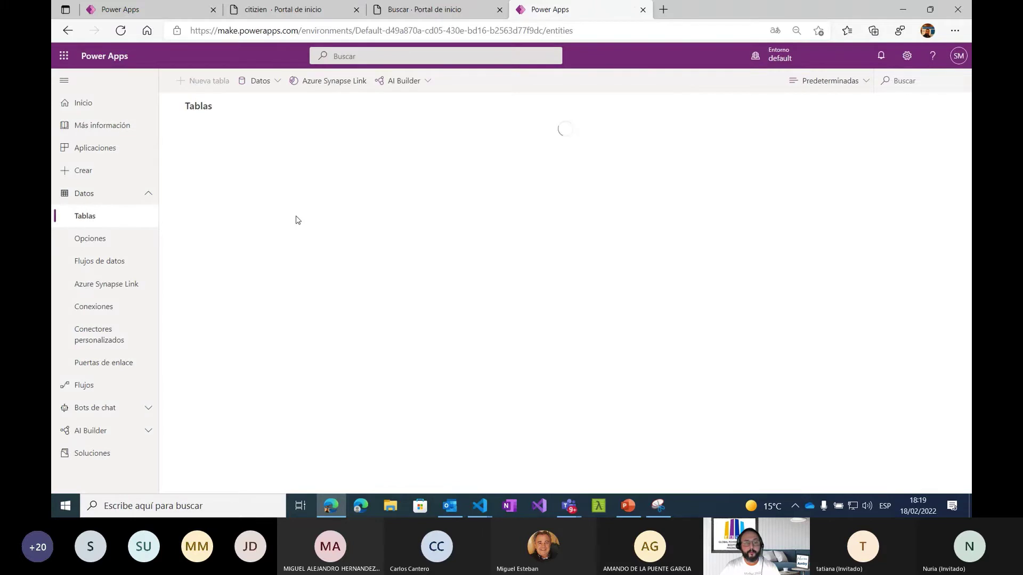
Search the tables for "pedido" and open the Pedidos table
left_click(906, 81)
type("pedido")
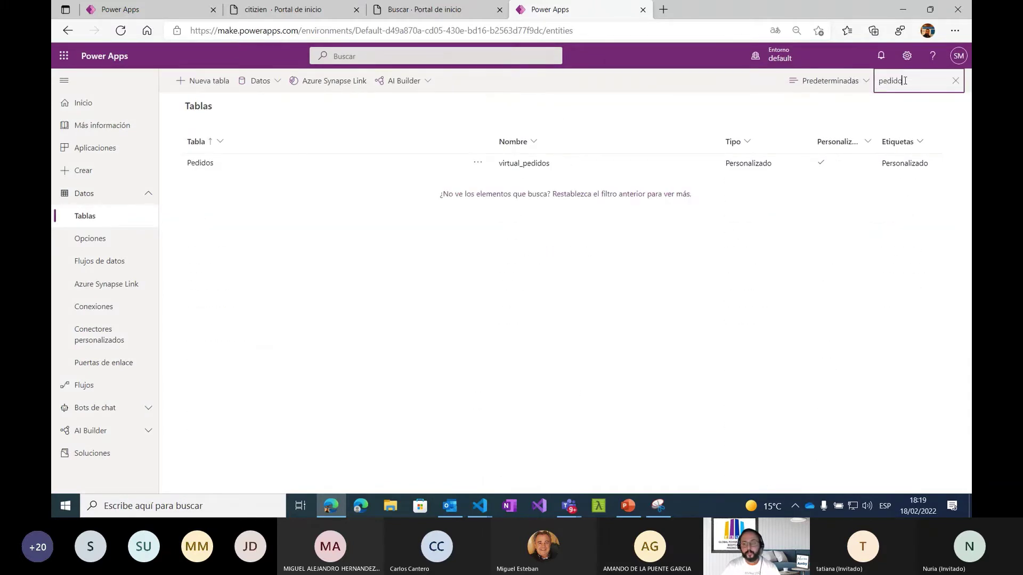
left_click(193, 164)
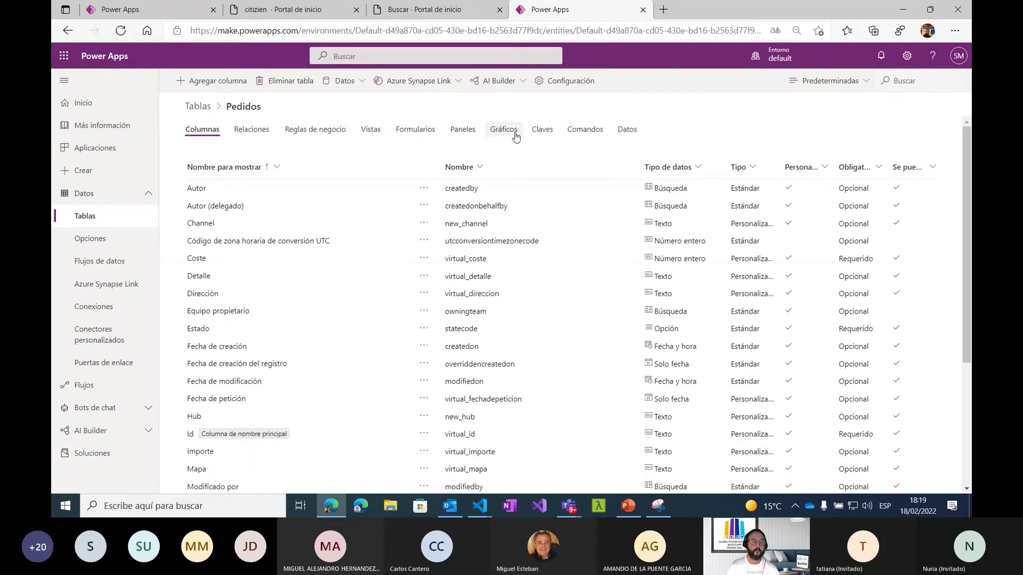
Return to the portal's citizien page and sort Listado de pedidos by Id in descending order, then back to ascending
left_click(287, 9)
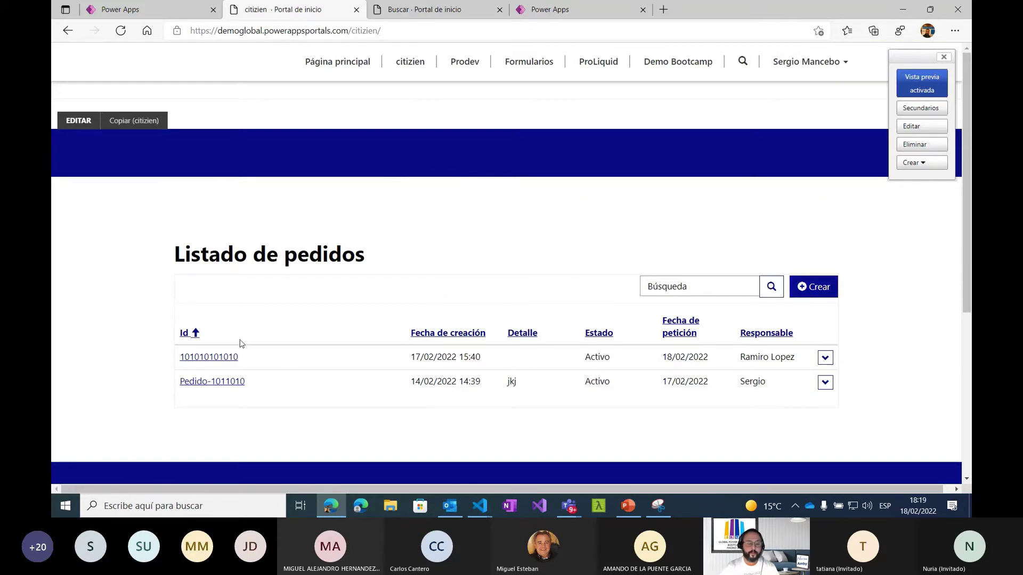
left_click(193, 333)
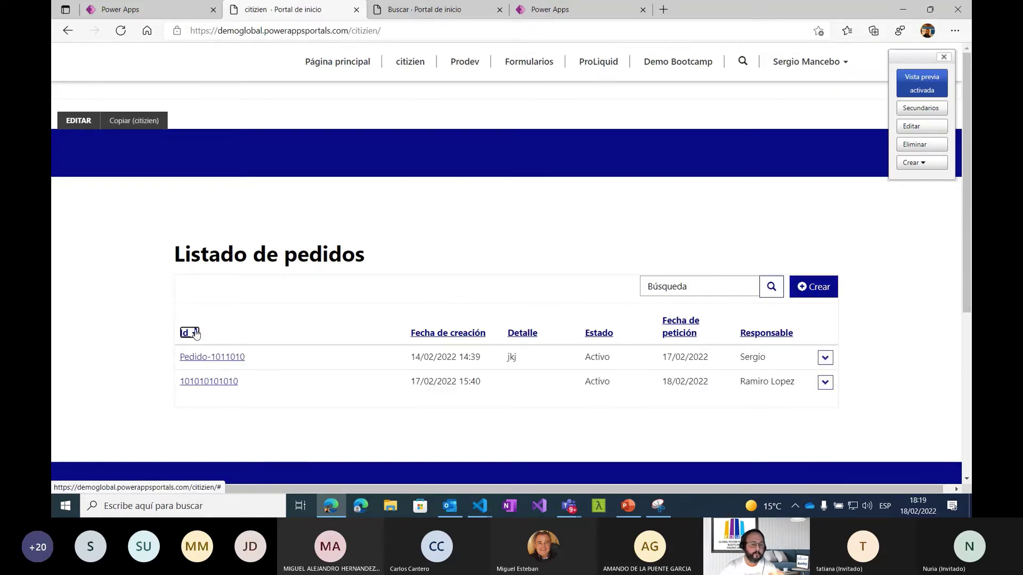
left_click(192, 333)
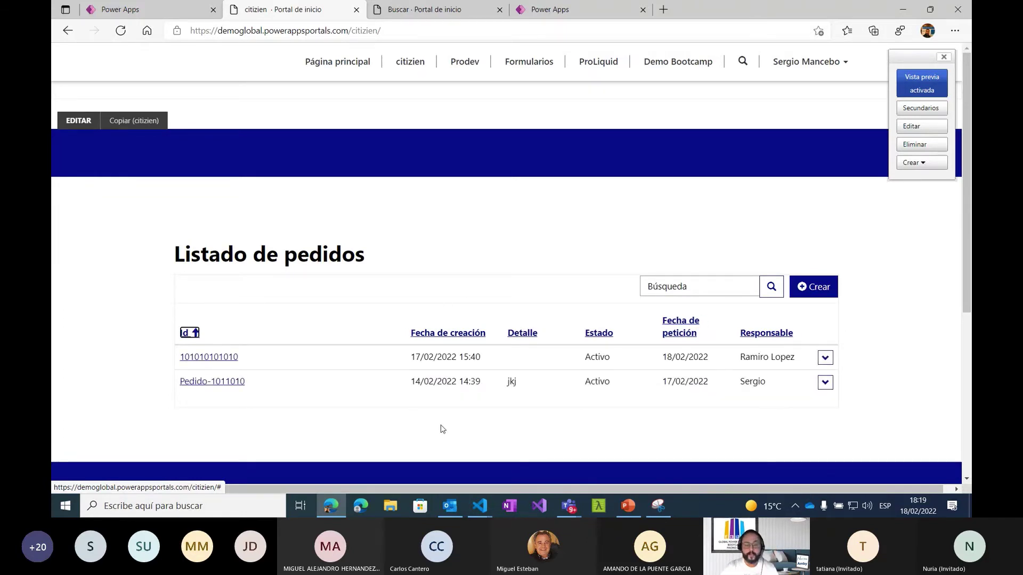
Start creating a new order with Id "Nuevo pedido online", the responsible person's name and Coste 2000
left_click(814, 288)
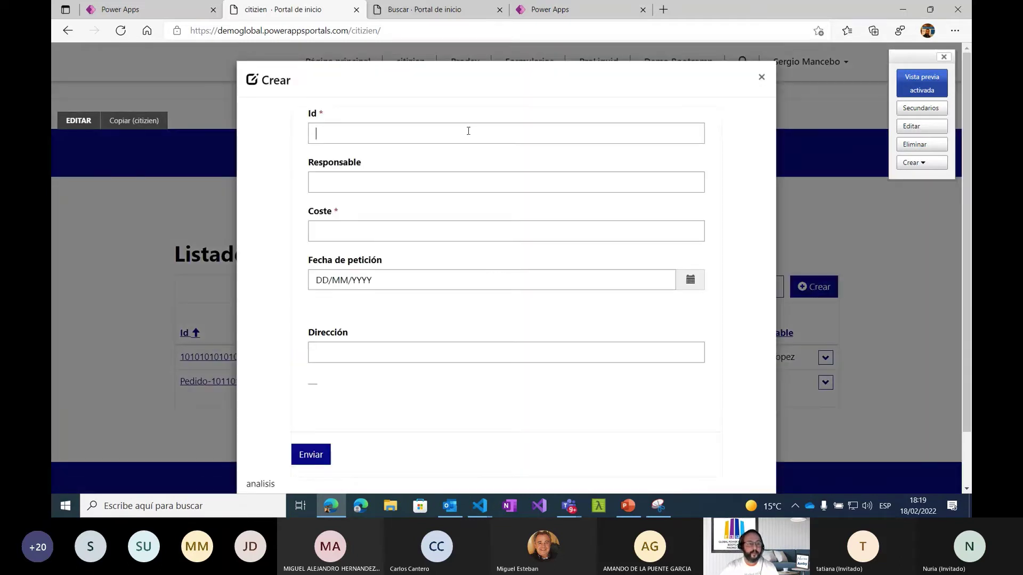
left_click(469, 130)
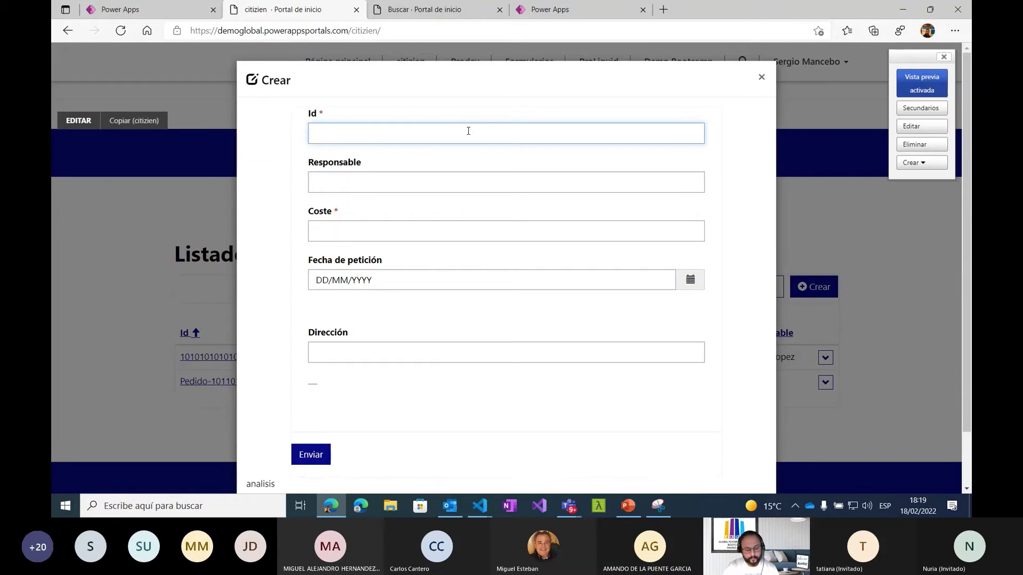
type("Nuevo pedido")
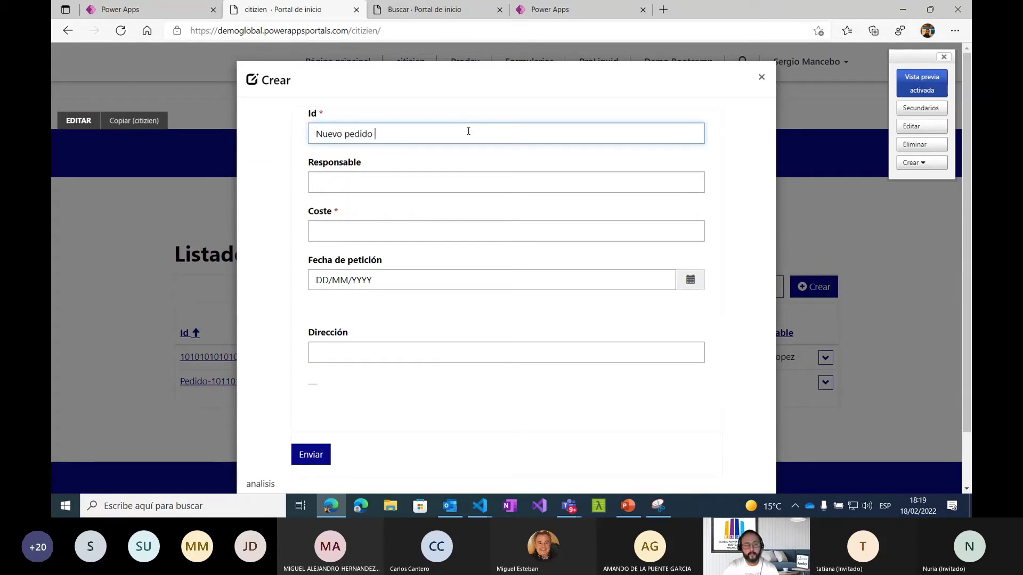
type(" online")
key("Tab")
type("Se")
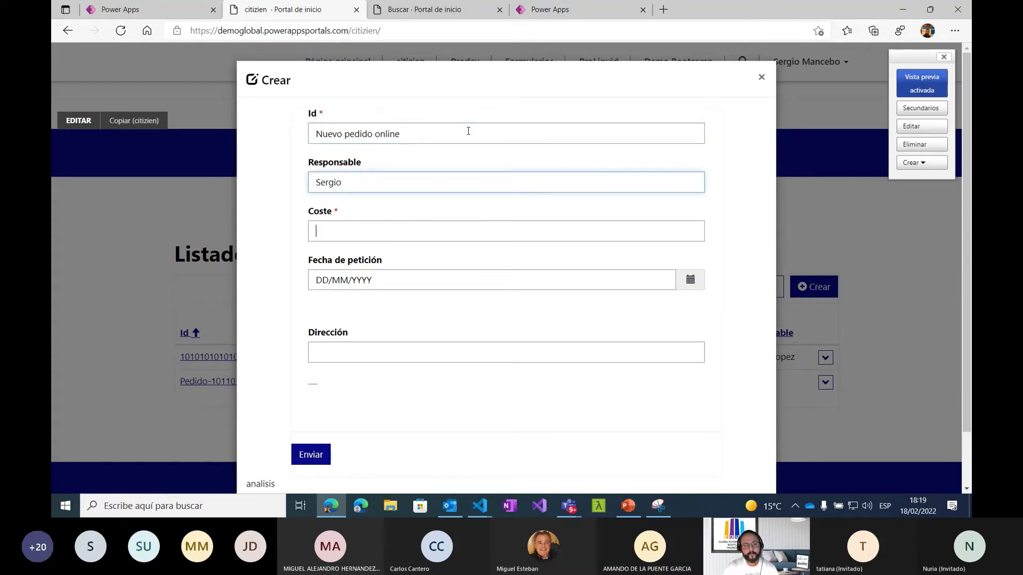
type("2000")
key("Tab")
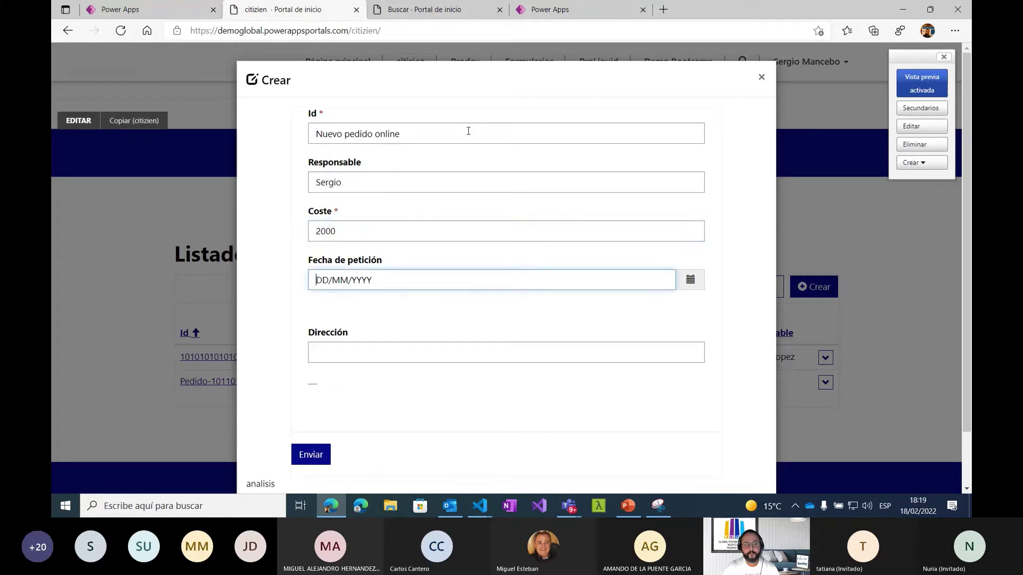
Set Fecha de petición to 17/02/2022, enter the street address in Dirección and submit the new order
left_click(690, 280)
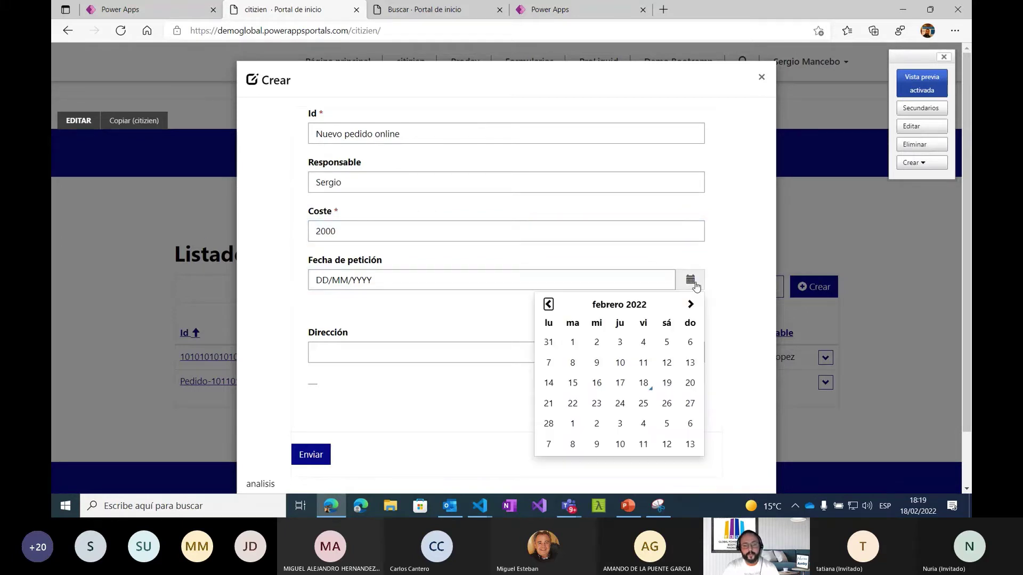
left_click(621, 381)
left_click(516, 360)
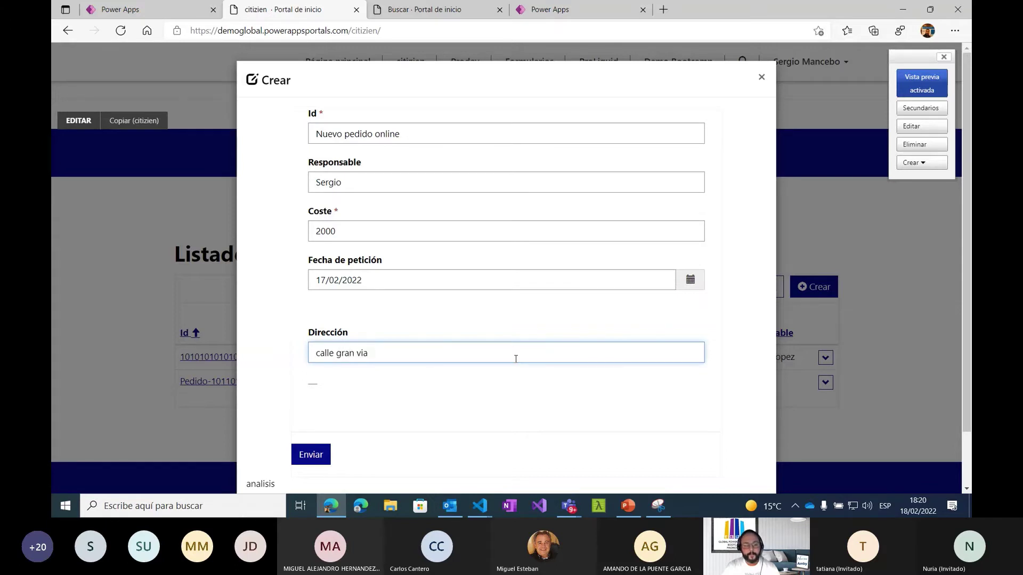
left_click(311, 456)
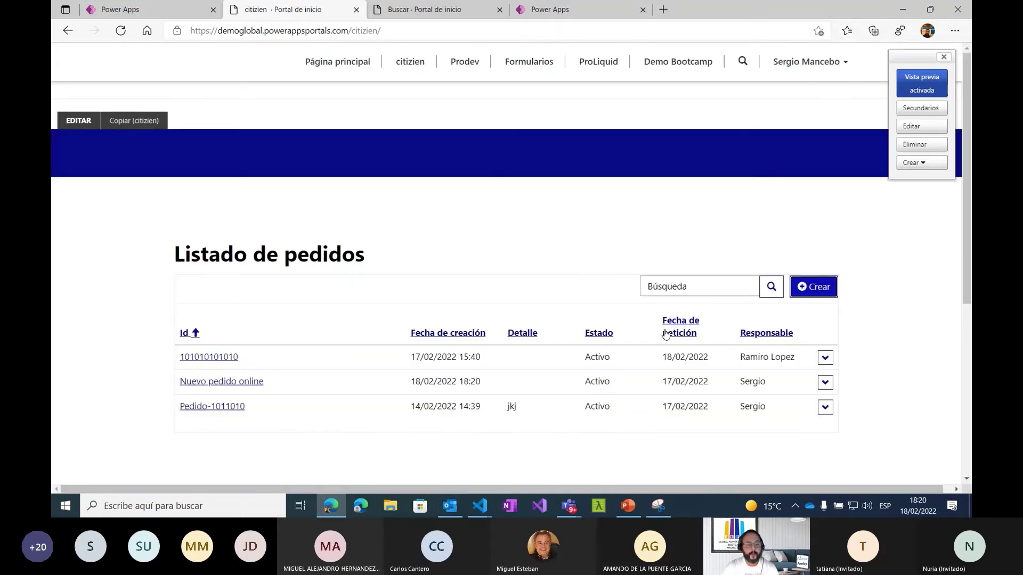
Check the data records of the Pedidos table in Power Apps for the new order
left_click(568, 15)
left_click(627, 130)
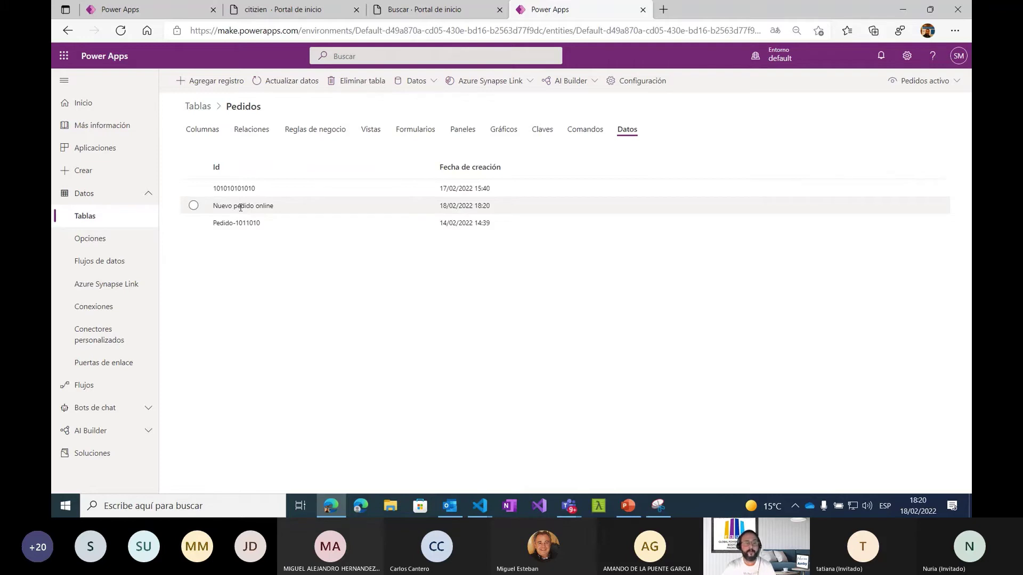
Back on the portal's citizien page, view the details of Nuevo pedido online, close them and check its available record actions
left_click(262, 11)
left_click(830, 383)
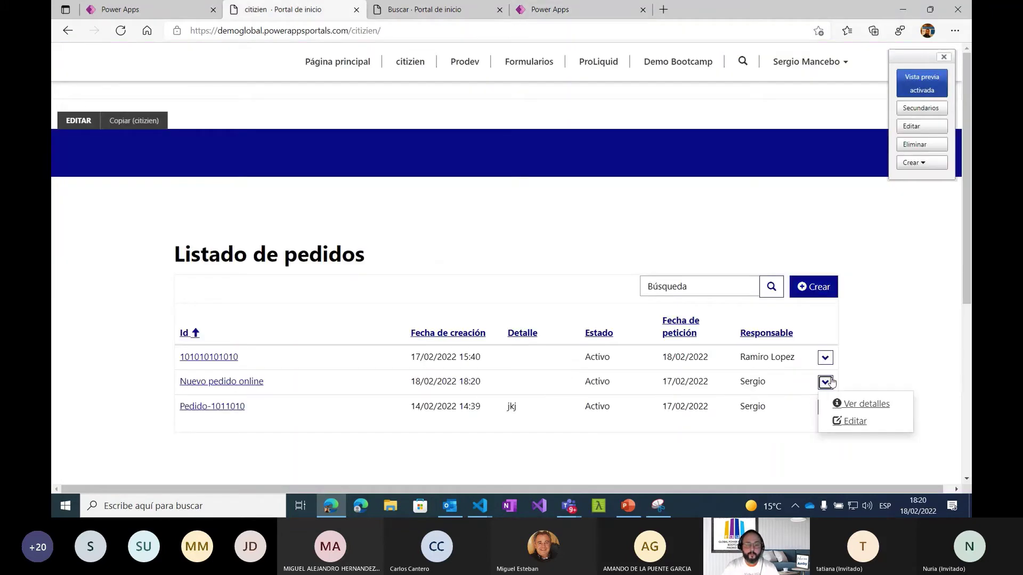
left_click(855, 406)
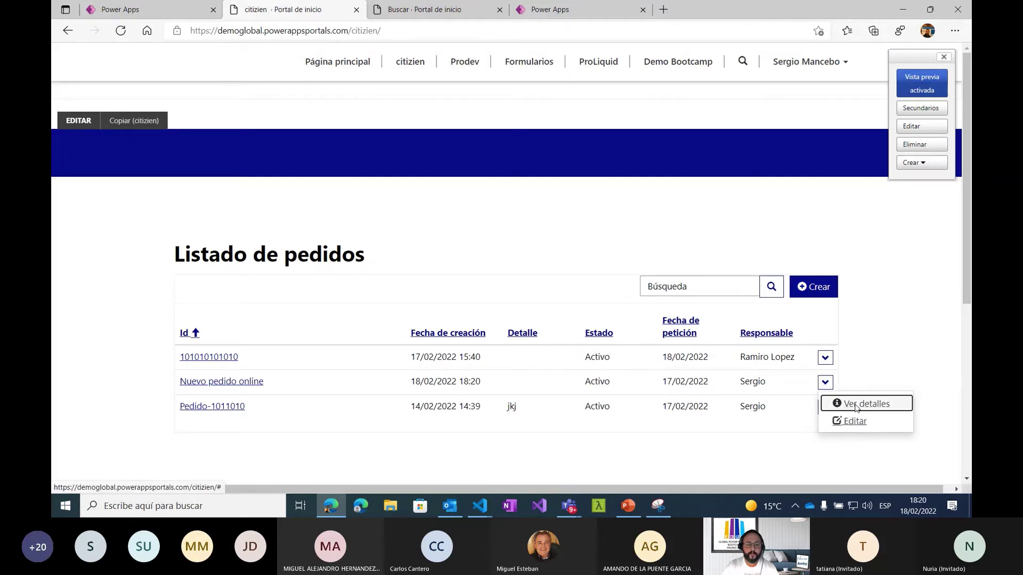
left_click(761, 77)
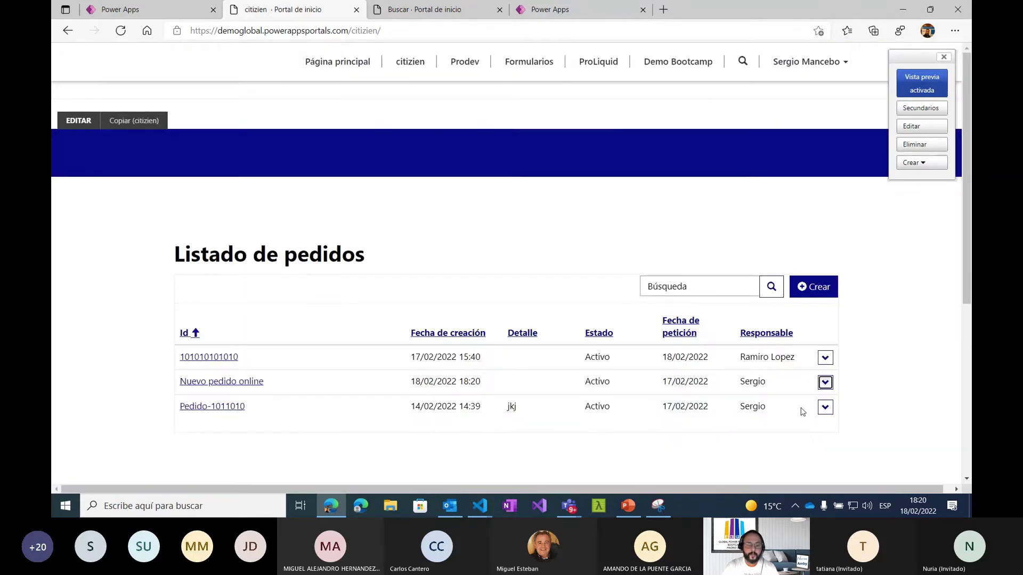
left_click(825, 383)
left_click(902, 347)
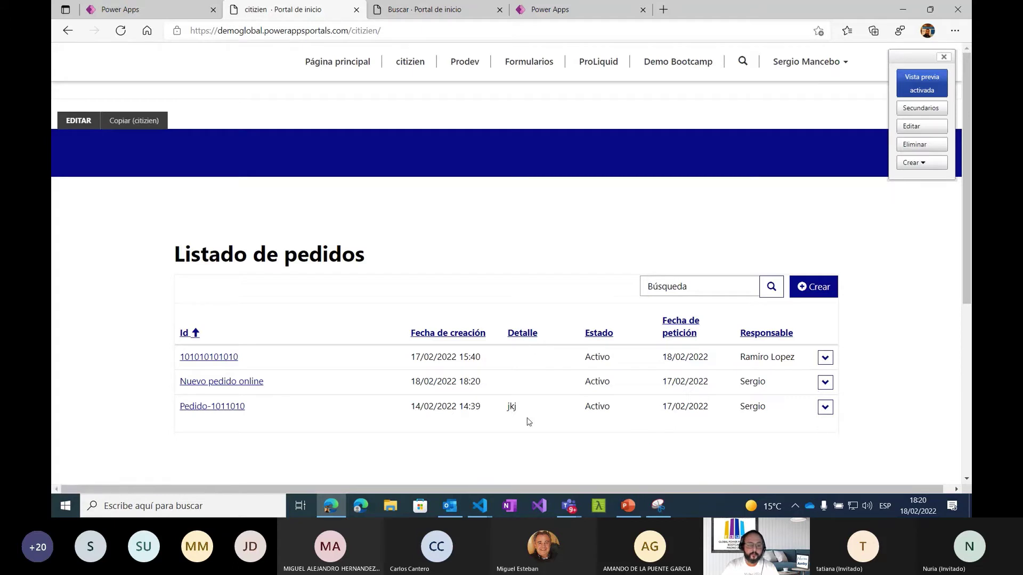
Switch to the portal studio and open the citizien page for editing
left_click(166, 10)
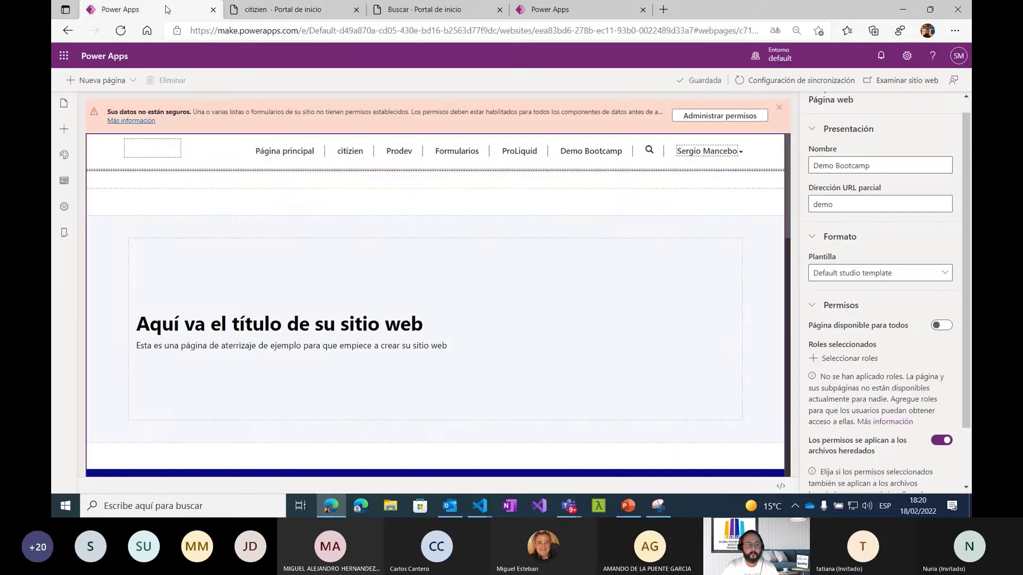
left_click(64, 104)
left_click(136, 172)
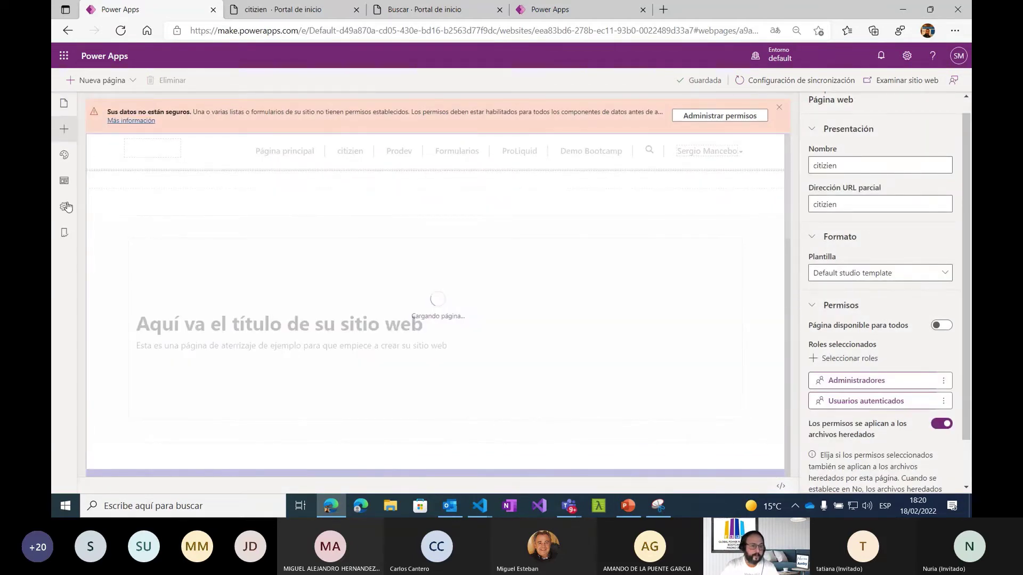
View the components available for the page, then select the list component under Listado de pedidos
left_click(64, 129)
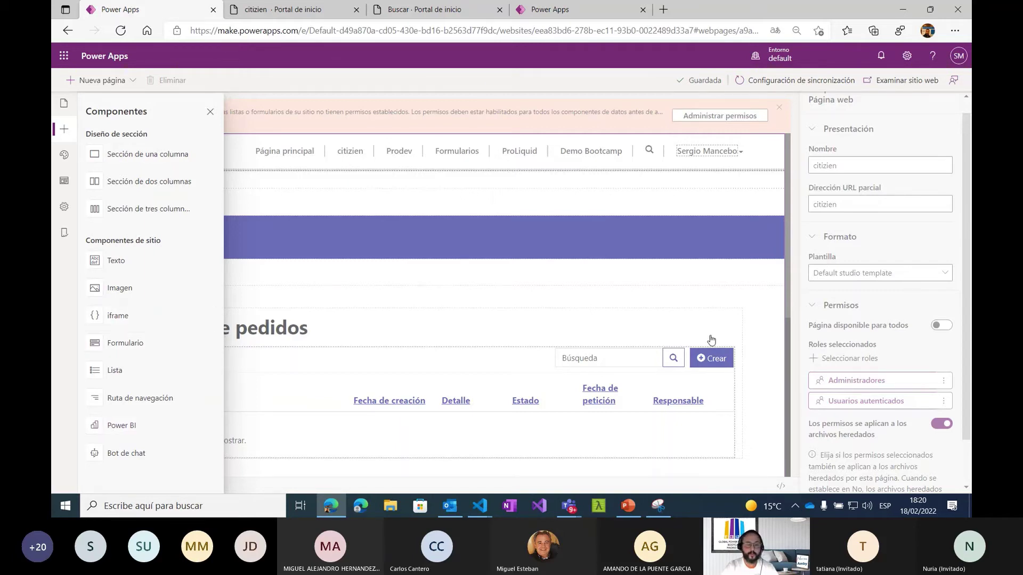
left_click(455, 403)
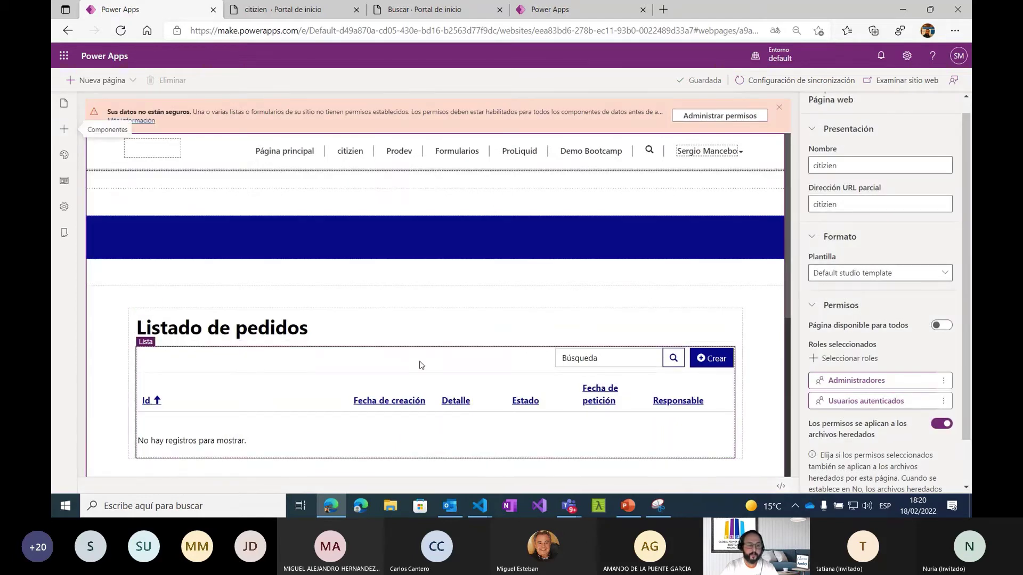
left_click(509, 370)
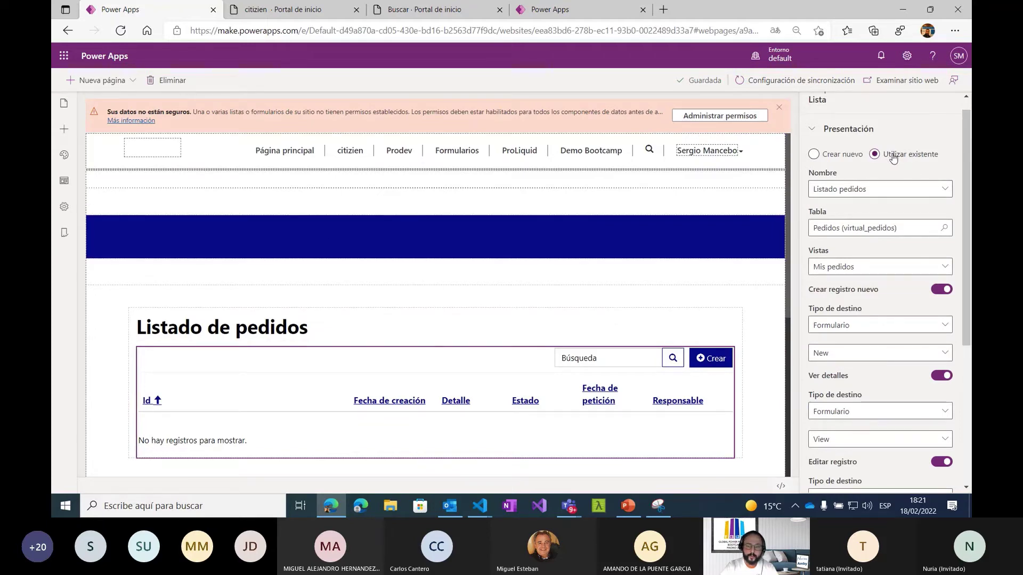
Review the list's Nombre, Tabla and Vistas options and its settings for creating, viewing, editing and deleting records
left_click(893, 194)
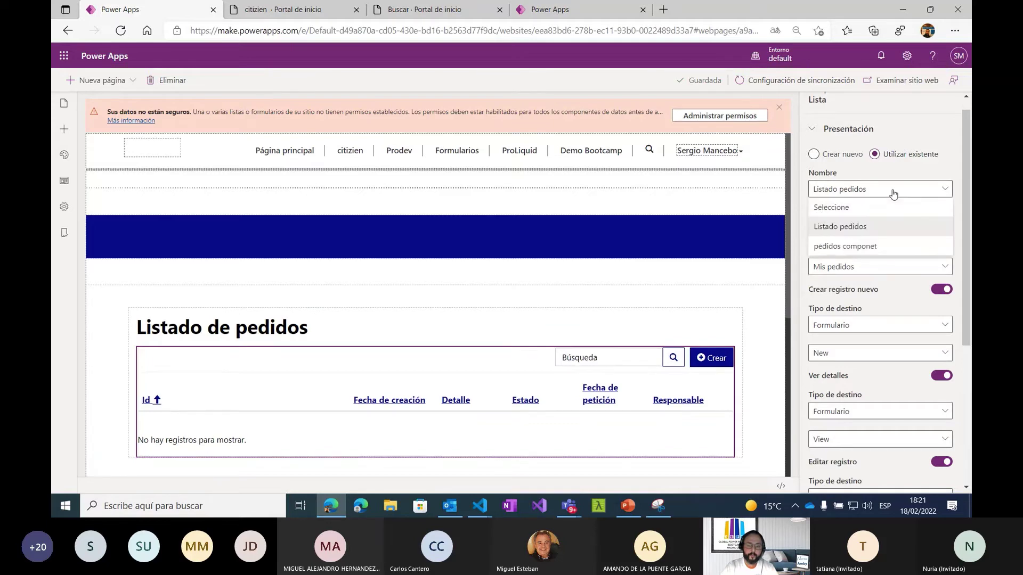
left_click(893, 194)
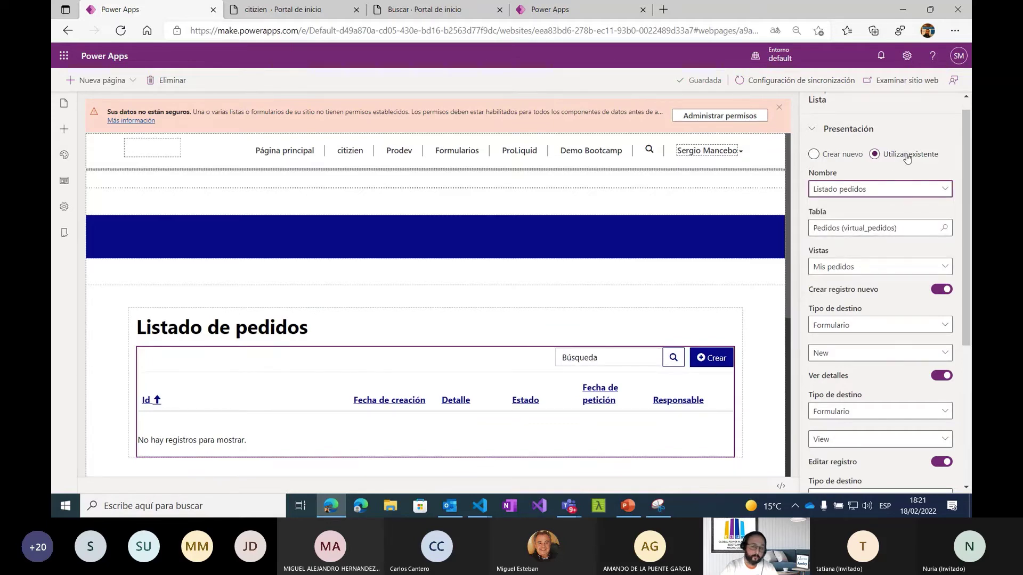
left_click(902, 227)
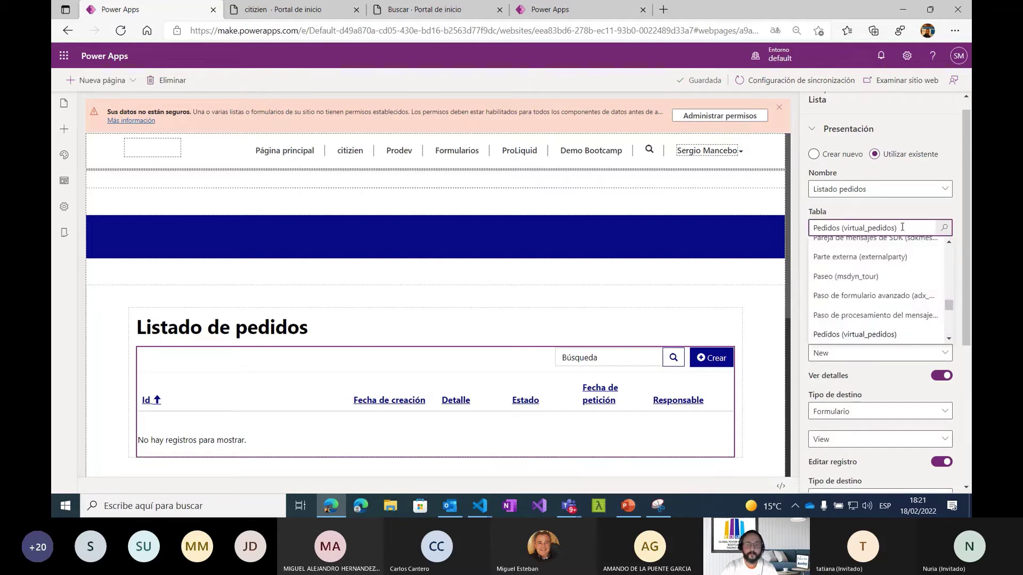
key("Return")
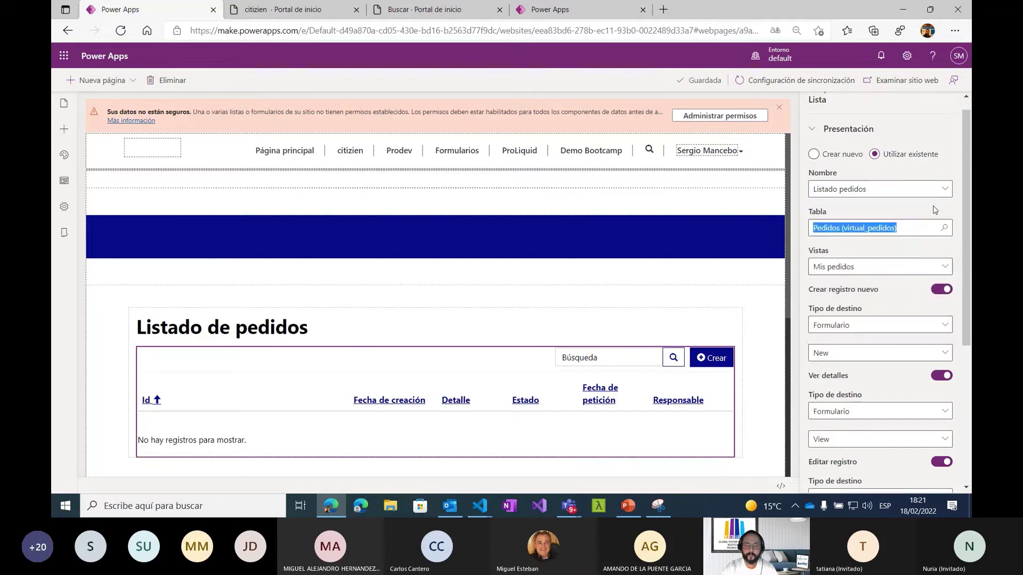
left_click(889, 266)
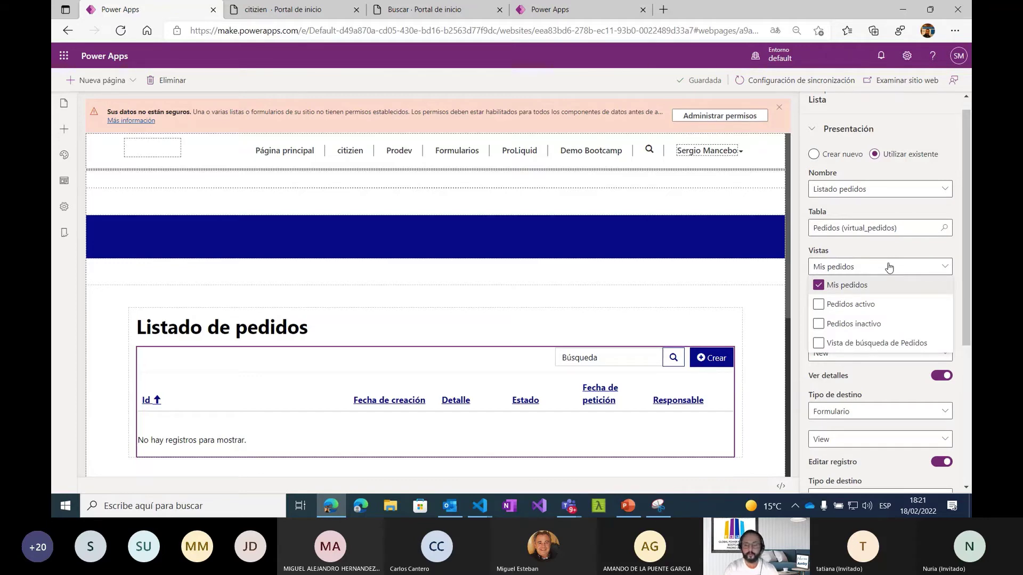
left_click(889, 266)
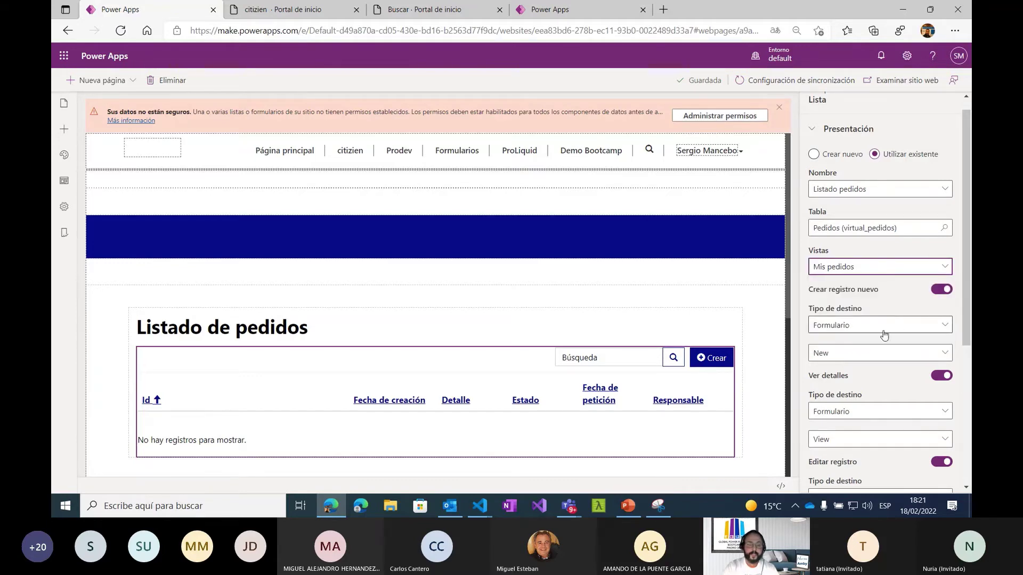
scroll(883, 334, "down", 2)
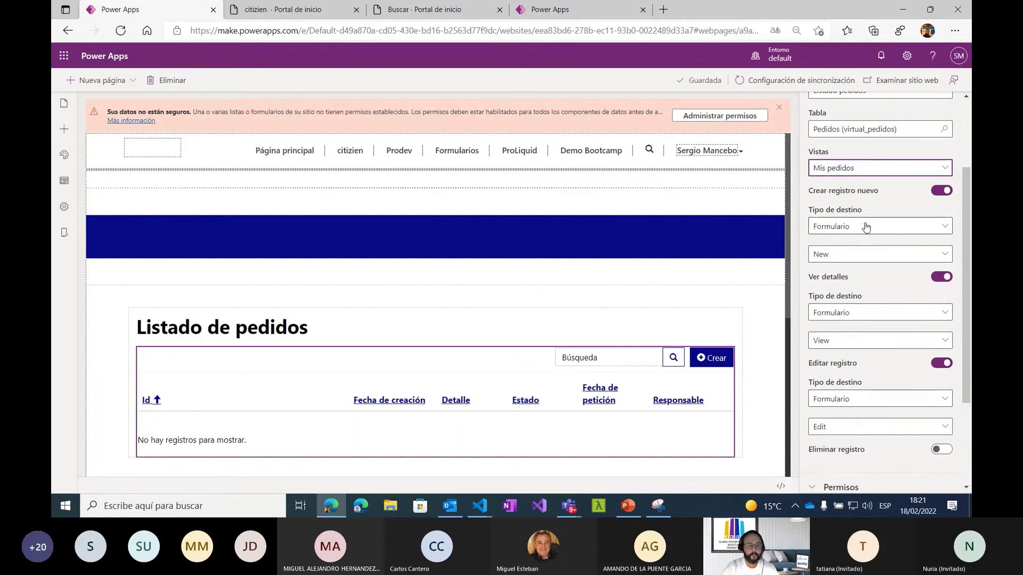
Switch to the Pedidos table and view its forms, then return to the portal studio
left_click(612, 9)
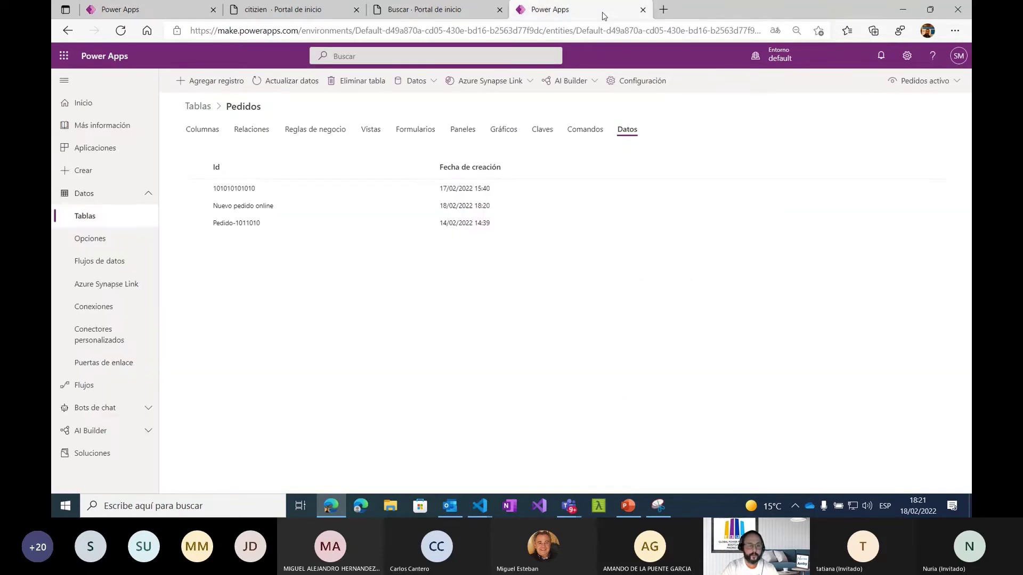
left_click(424, 133)
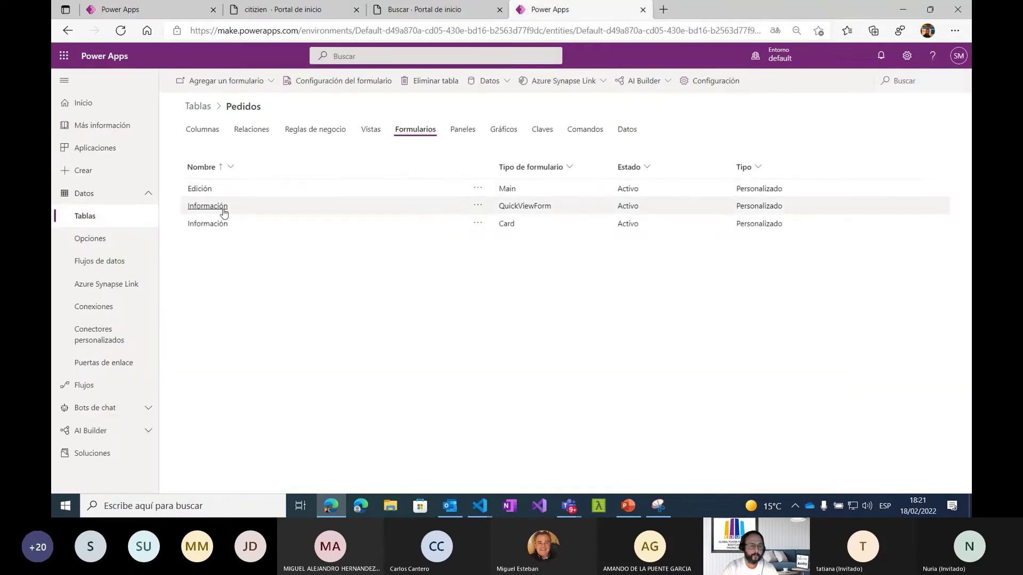
left_click(447, 9)
left_click(288, 10)
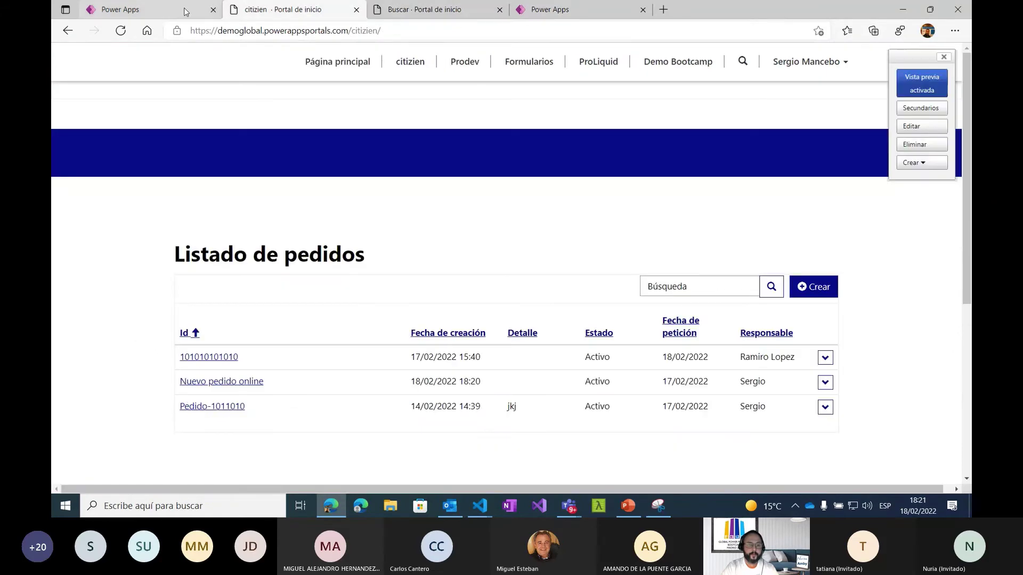
left_click(149, 10)
Check the forms available for Crear registro nuevo in the list settings, keeping New selected
scroll(842, 292, "down", 3)
scroll(862, 202, "up", 1)
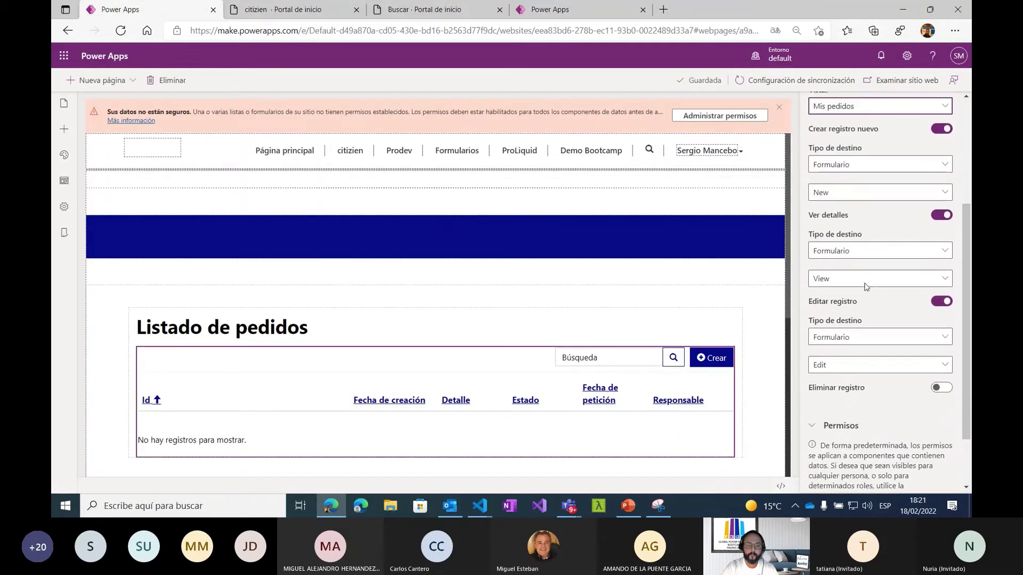
left_click(870, 195)
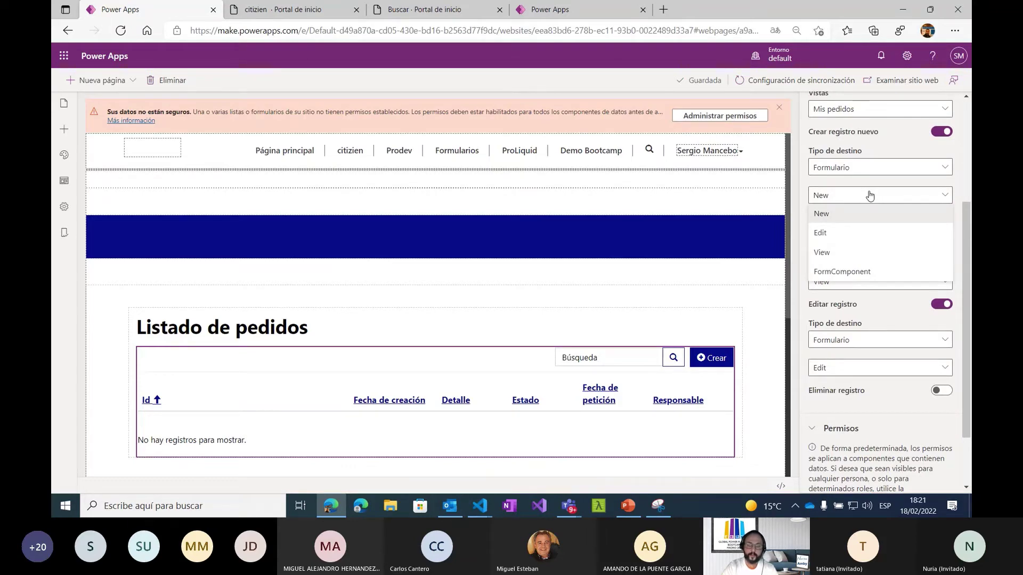
left_click(870, 195)
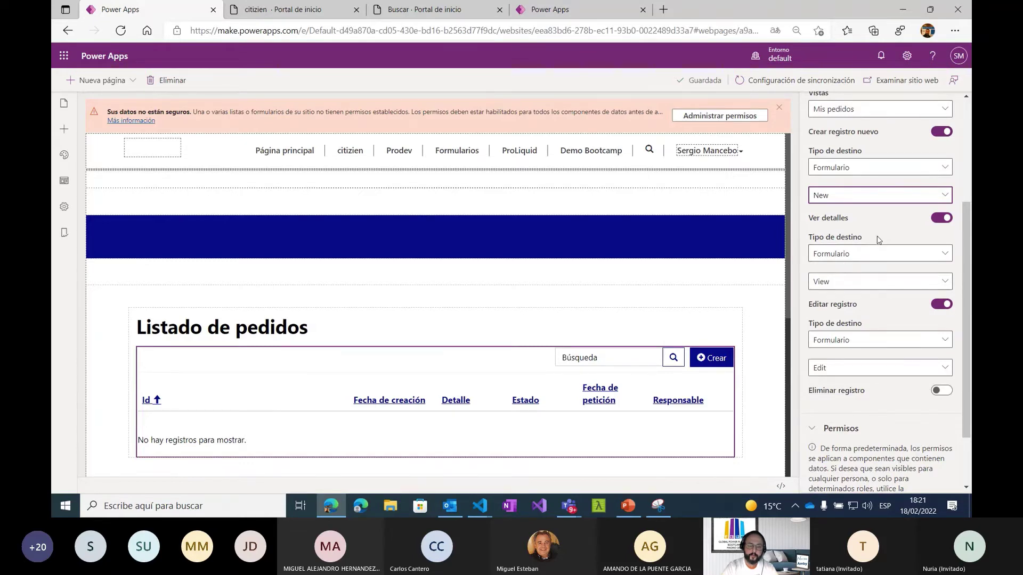
Turn on the list's Eliminar registro option, then turn it off again
scroll(876, 250, "down", 1)
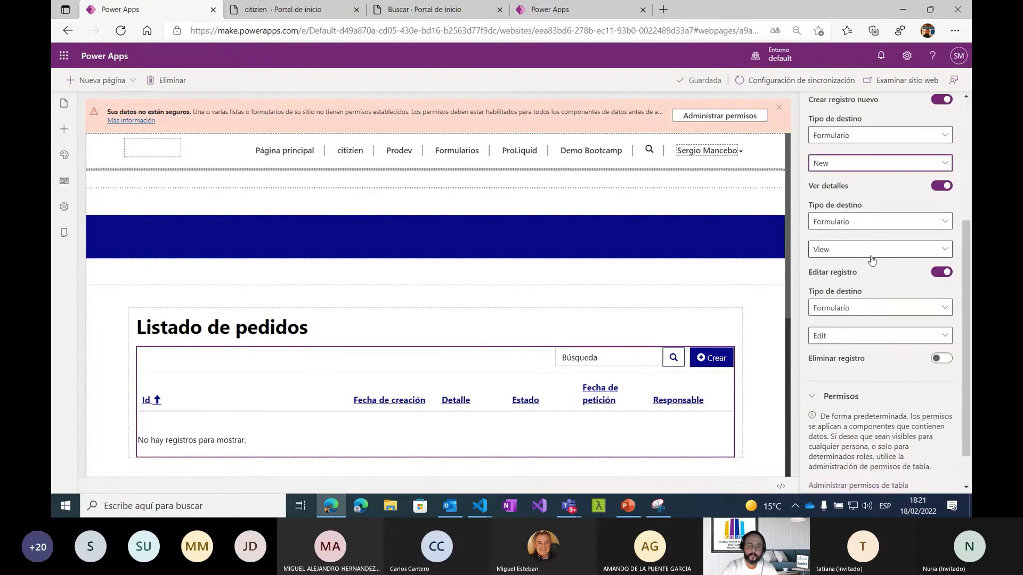
left_click(940, 358)
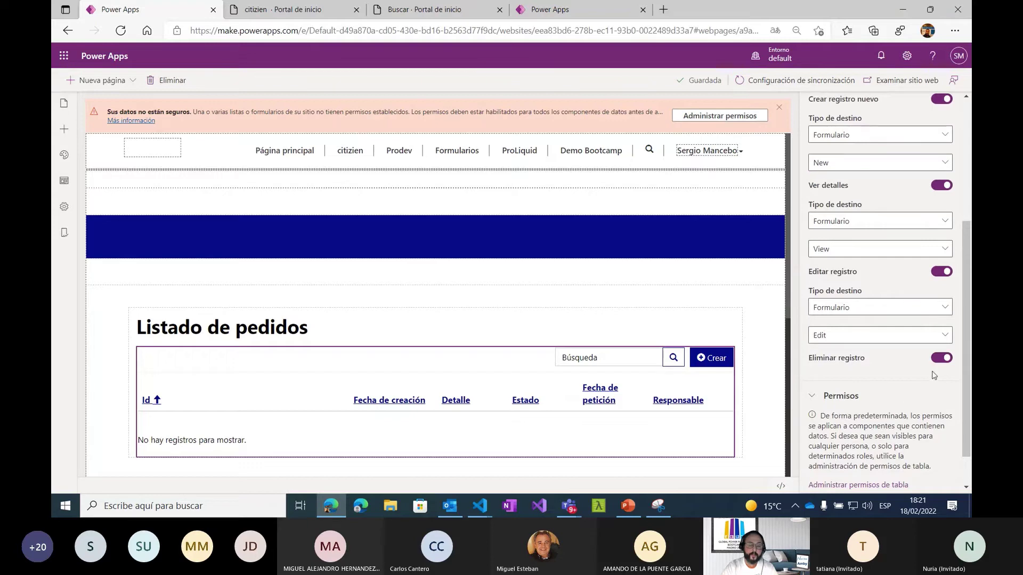
left_click(941, 357)
Open the table permissions management from the list settings and view the new table permission form, closing it without saving
scroll(830, 390, "down", 1)
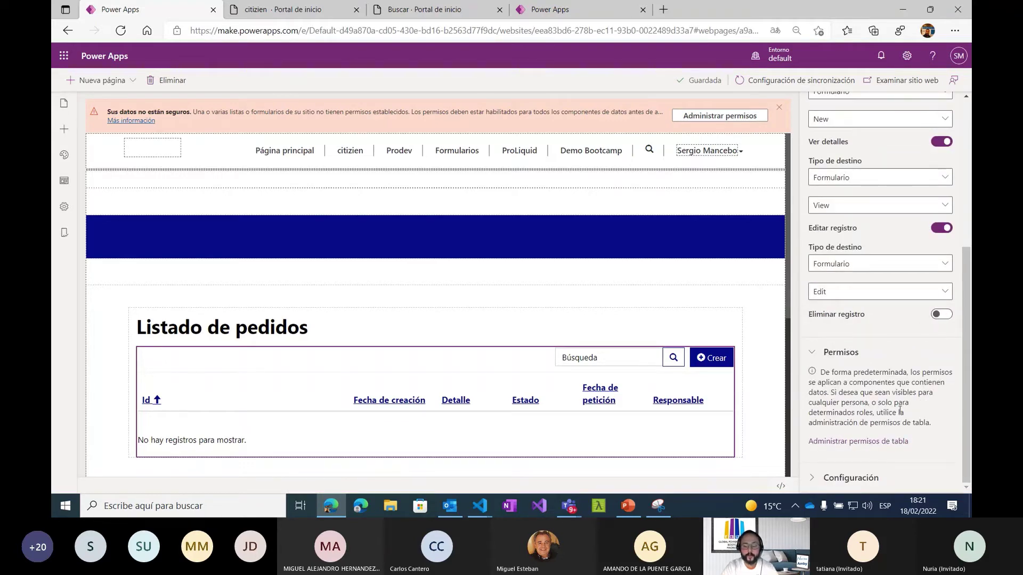
left_click(895, 441)
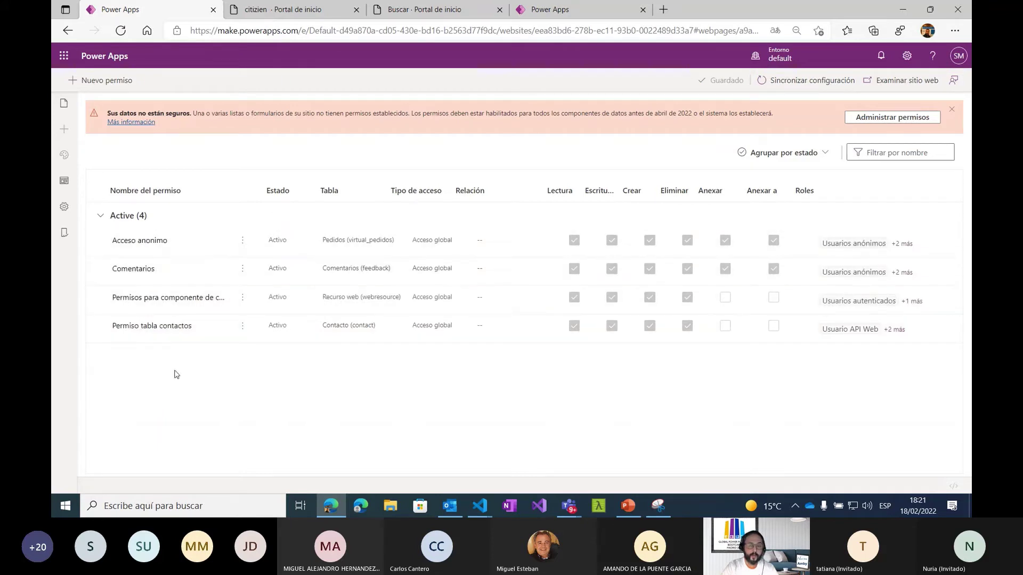
left_click(96, 79)
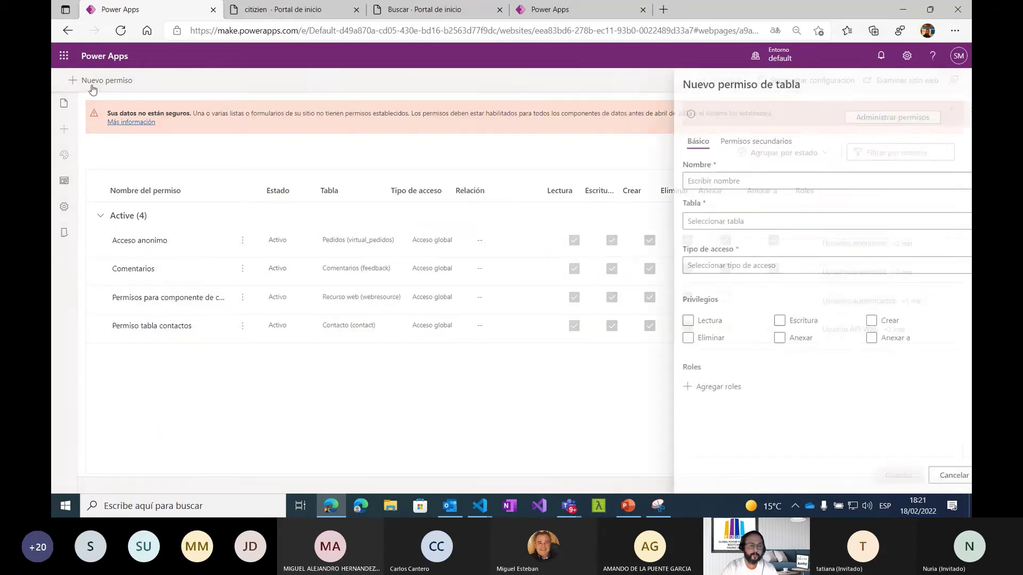
left_click(730, 179)
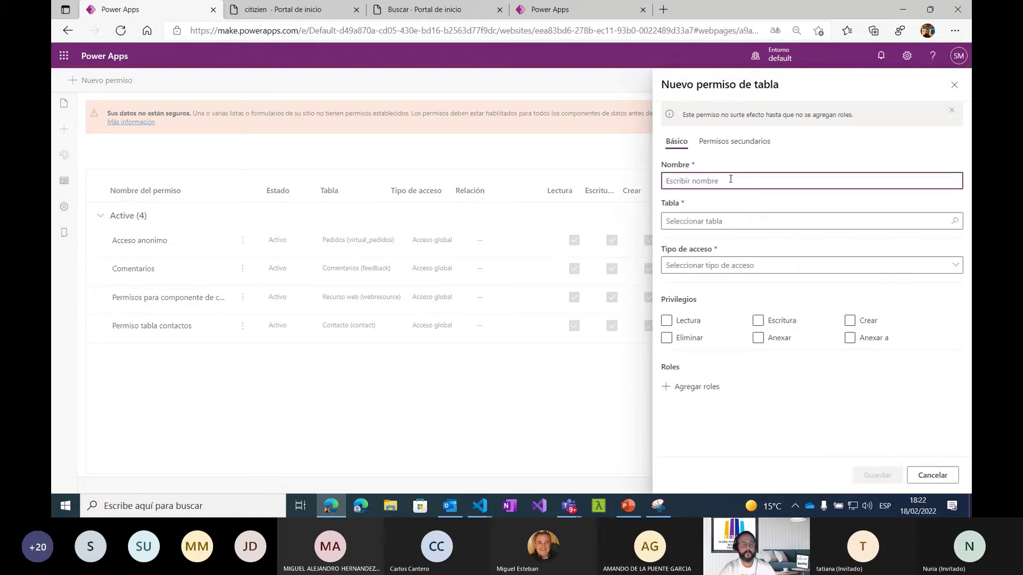
left_click(712, 389)
left_click(714, 176)
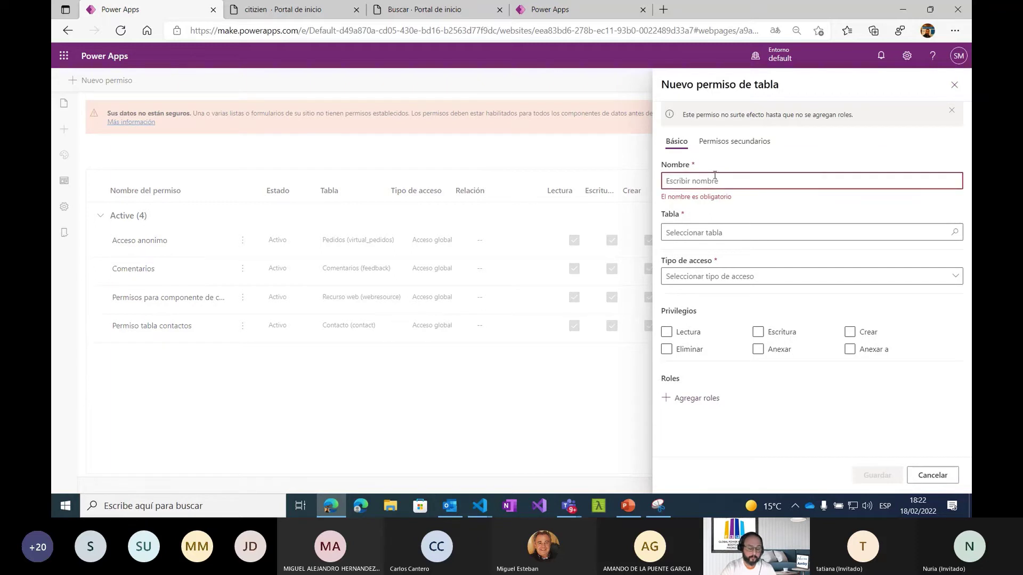
left_click(955, 85)
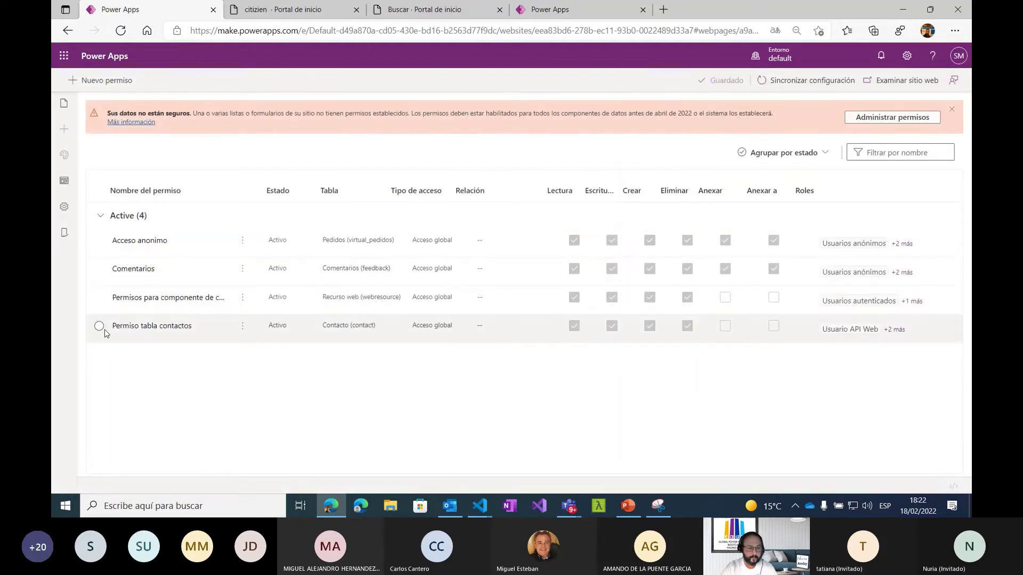
Open the Acceso anonimo permission for editing, review its access type, privileges and roles, and close it without saving
left_click(99, 241)
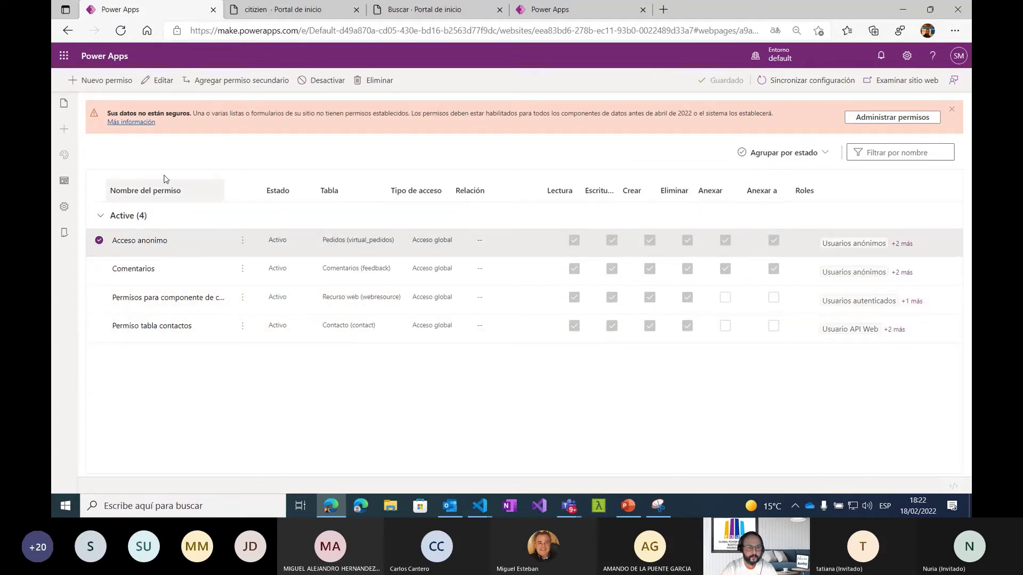
left_click(157, 81)
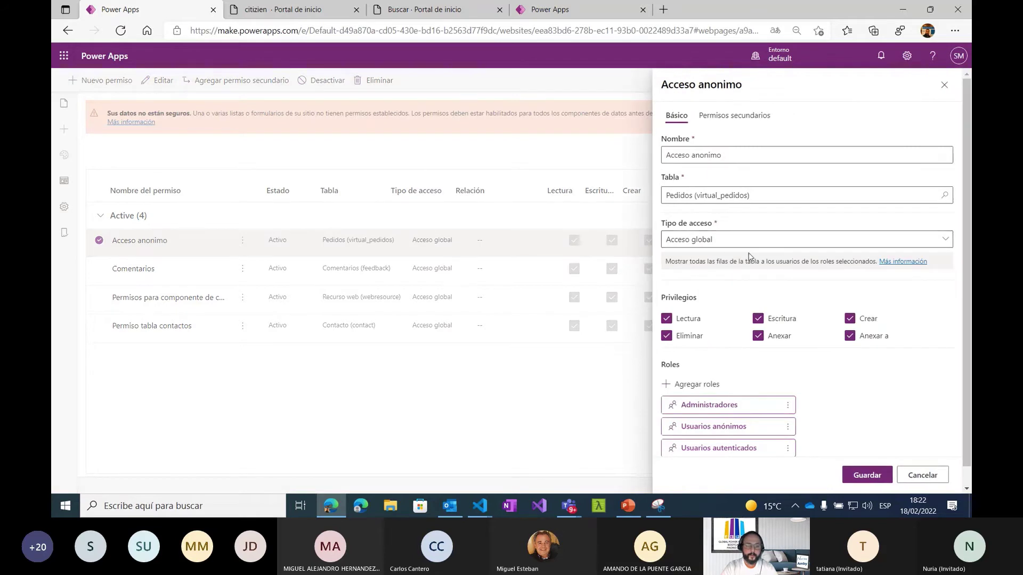
left_click(737, 242)
left_click(736, 244)
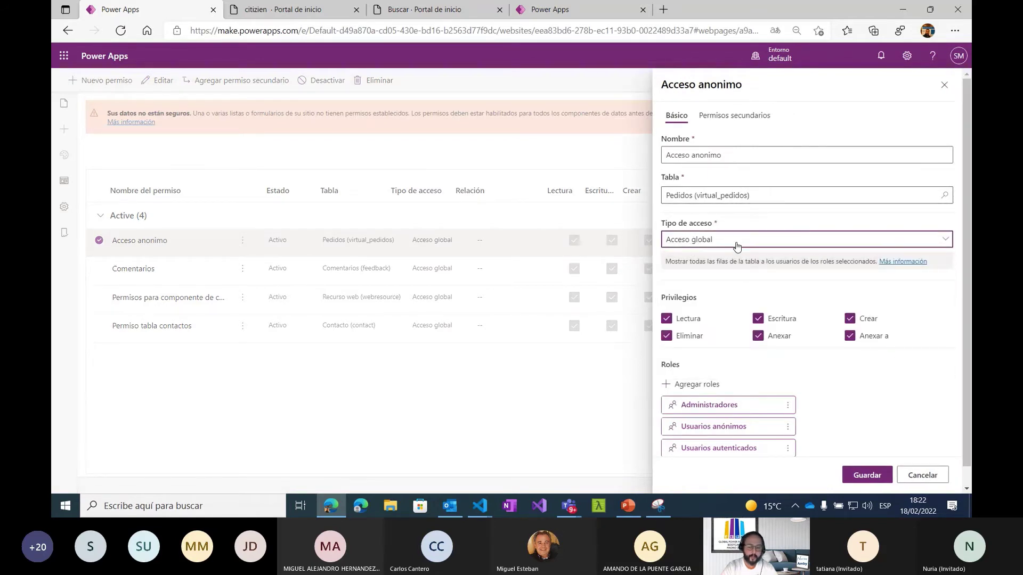
scroll(723, 328, "down", 1)
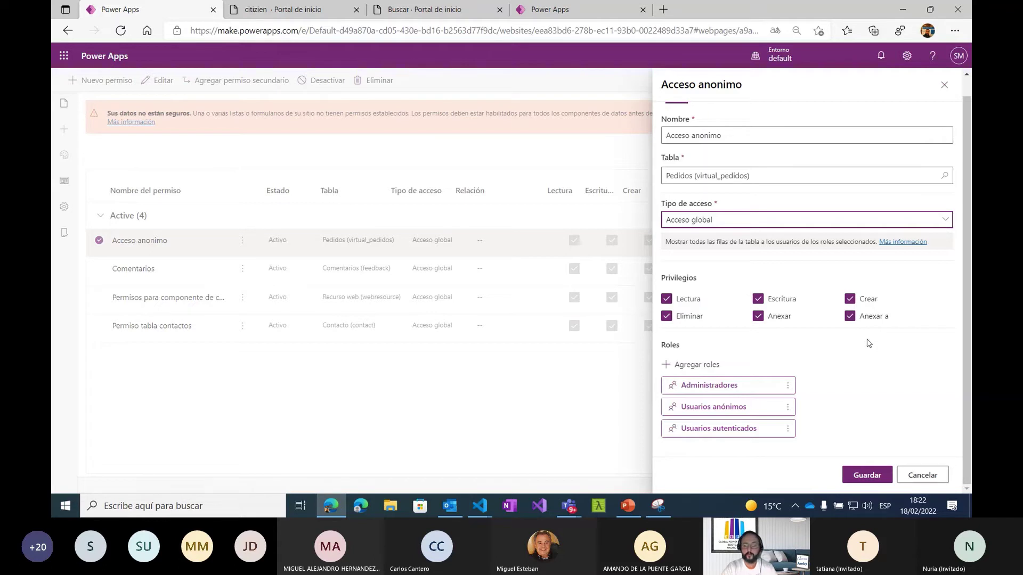
left_click(932, 475)
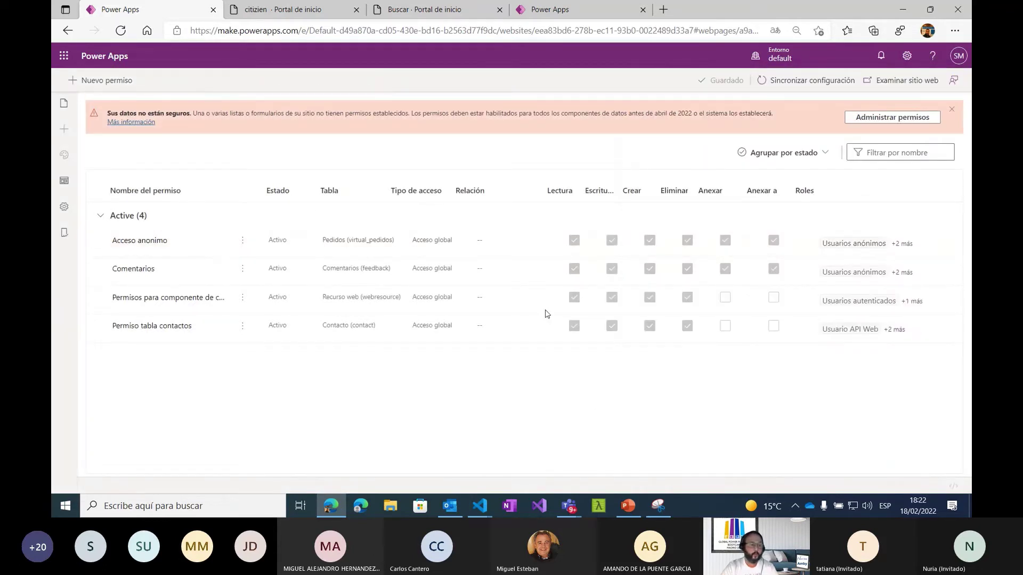
Open the additional portal configurations in Administración del portal and open the New record under Formularios básicos
left_click(64, 207)
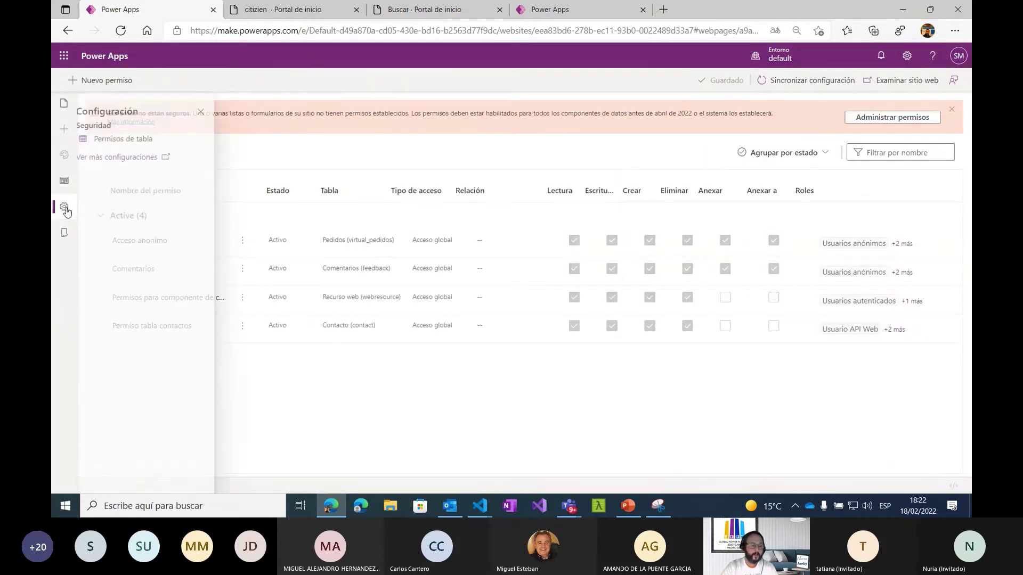
left_click(142, 156)
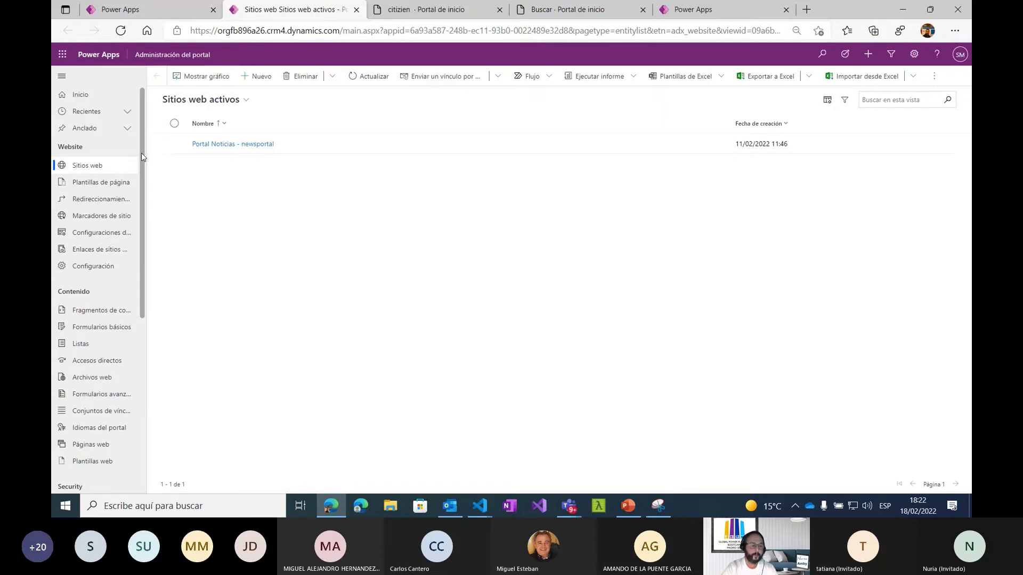
scroll(139, 180, "down", 3)
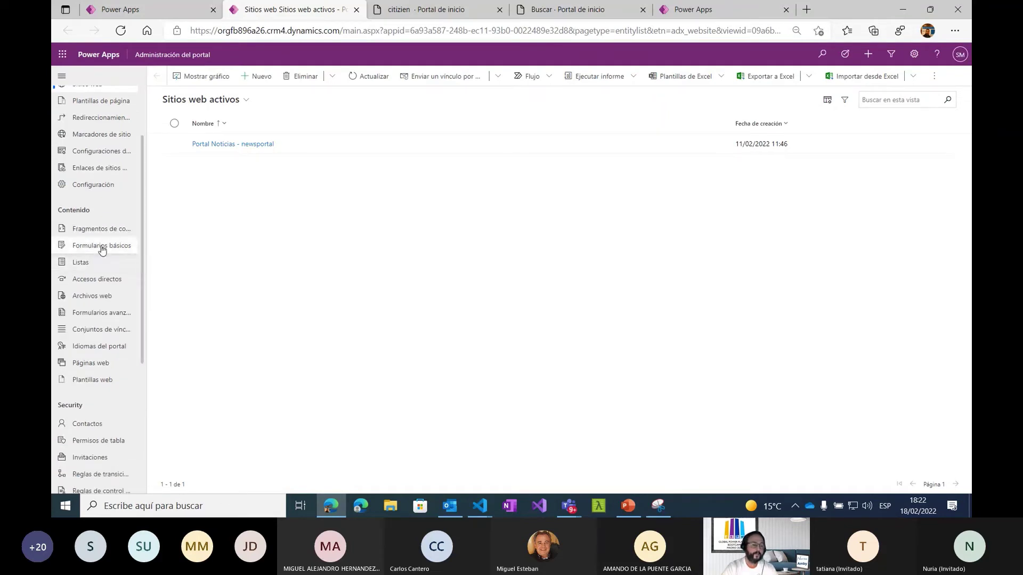
left_click(99, 246)
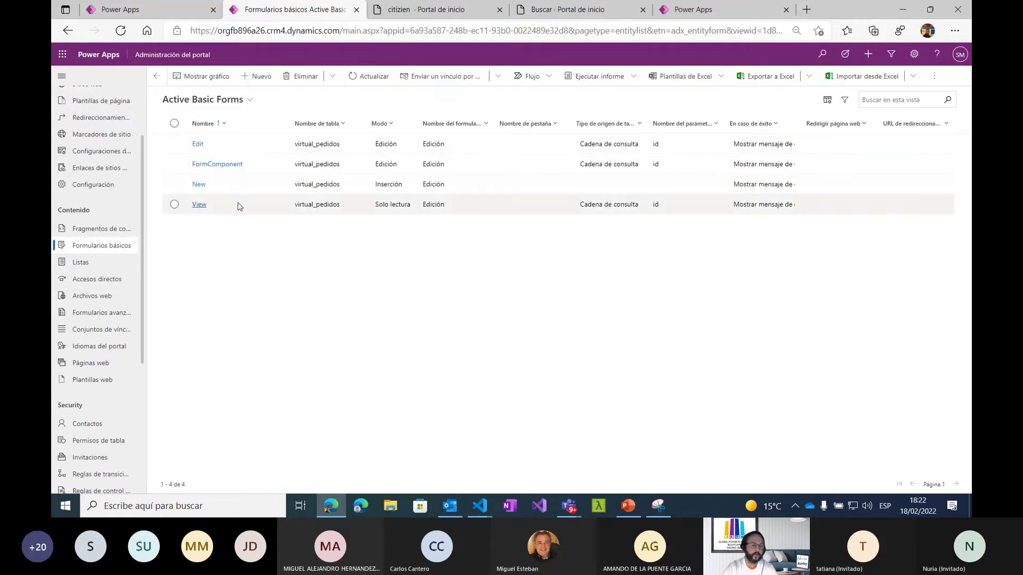
left_click(199, 185)
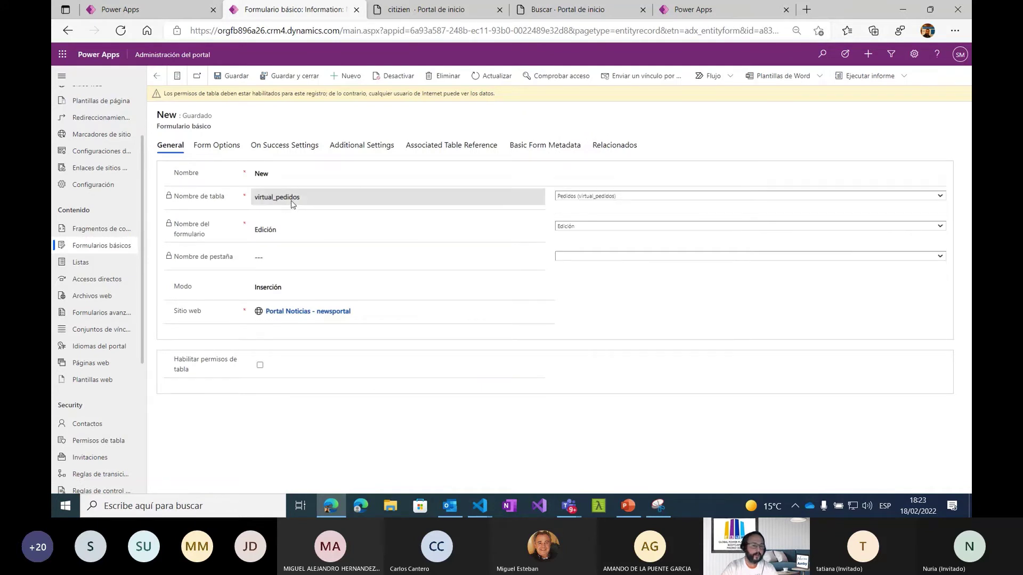
Compare the New form's Nombre del formulario choices with the Pedidos table's forms, and check its Nombre de pestaña choices
left_click(595, 228)
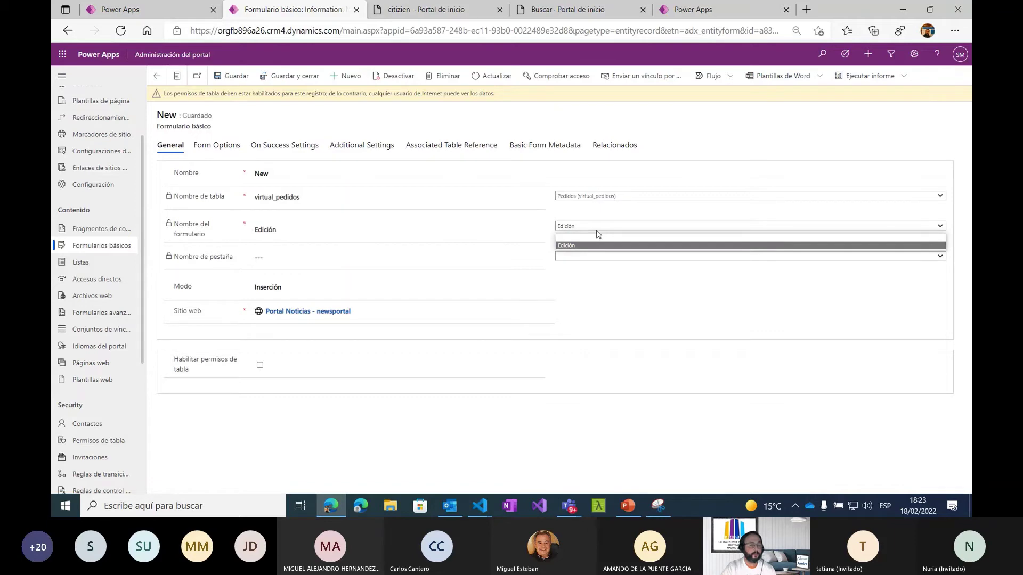
left_click(704, 9)
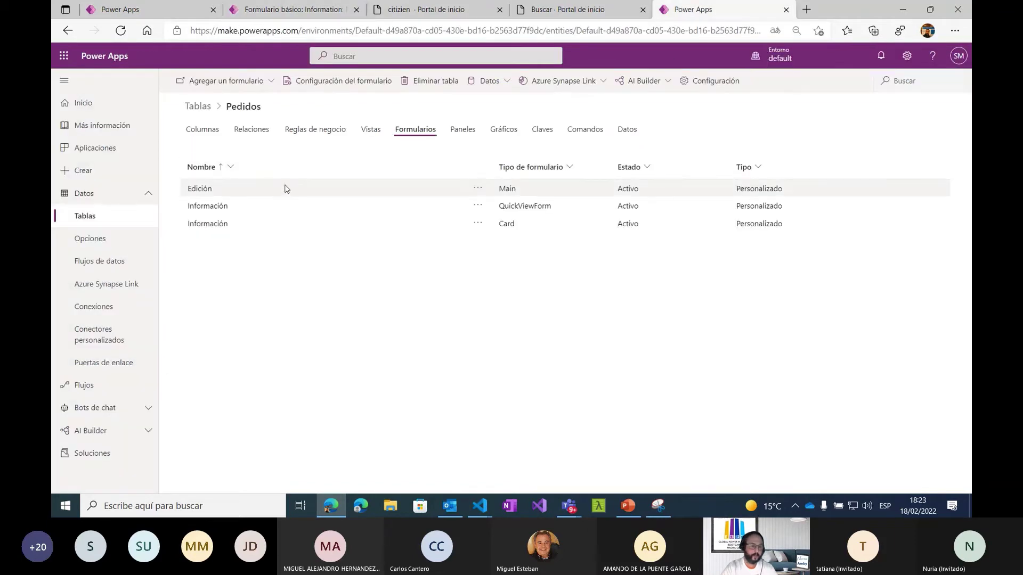
left_click(277, 8)
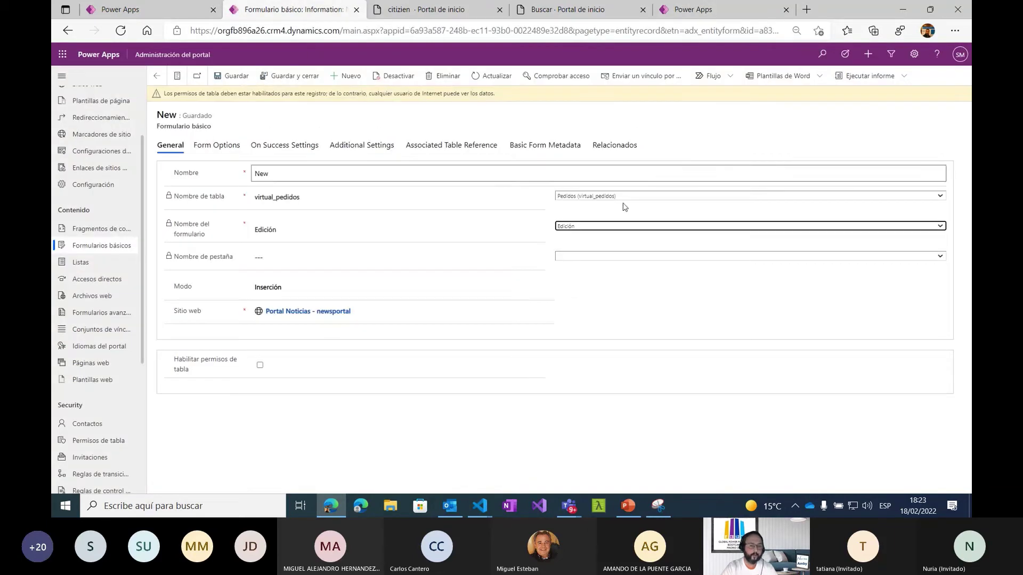
left_click(581, 257)
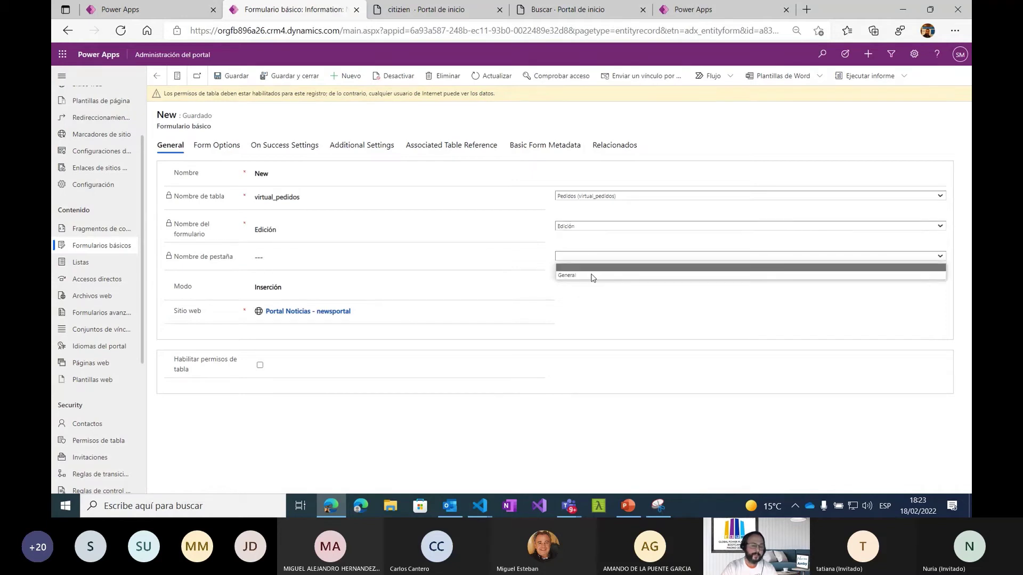
left_click(593, 256)
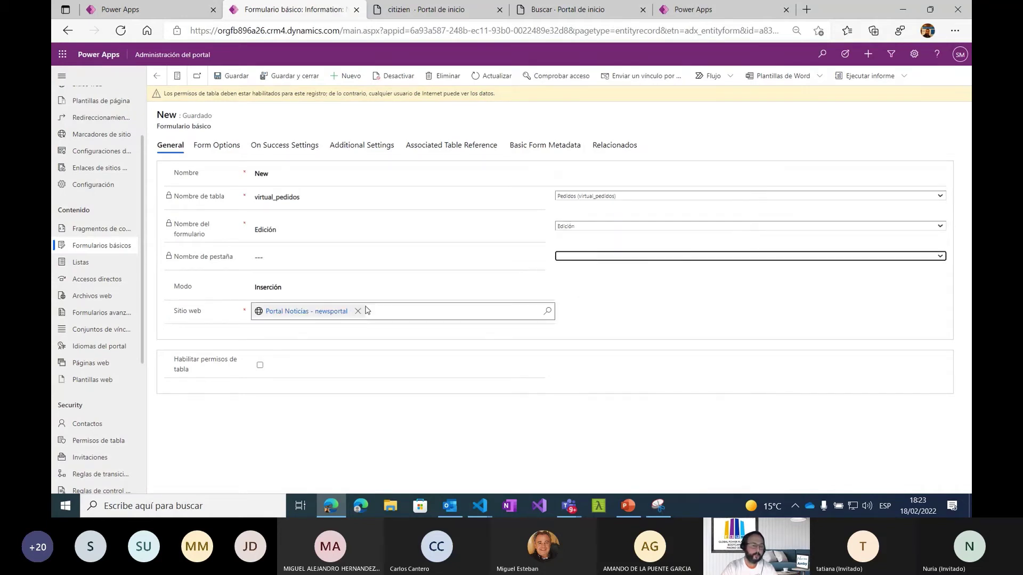
Review the Modo choices and the Relacionados options of the New basic form without changing them
left_click(362, 293)
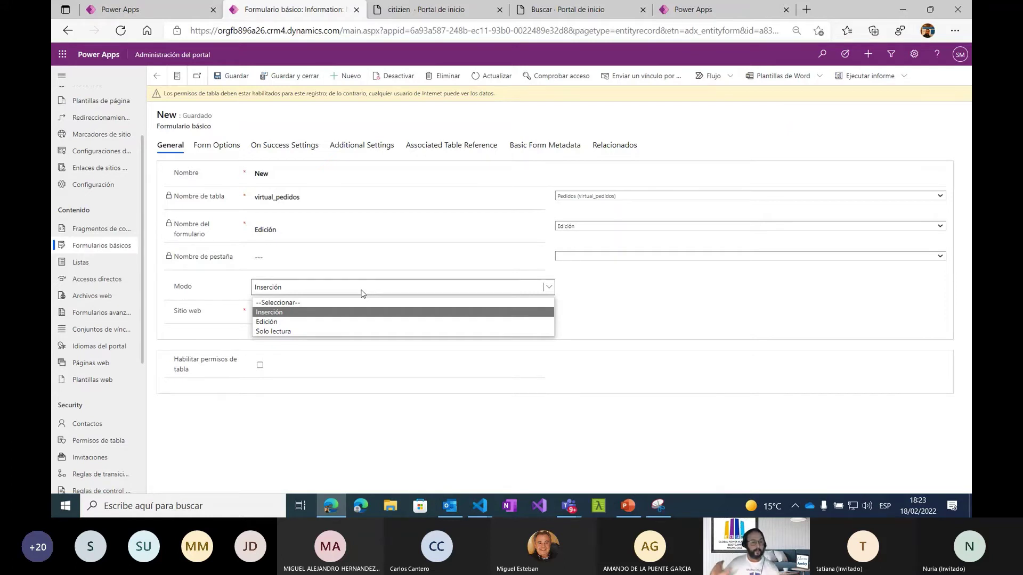
left_click(362, 293)
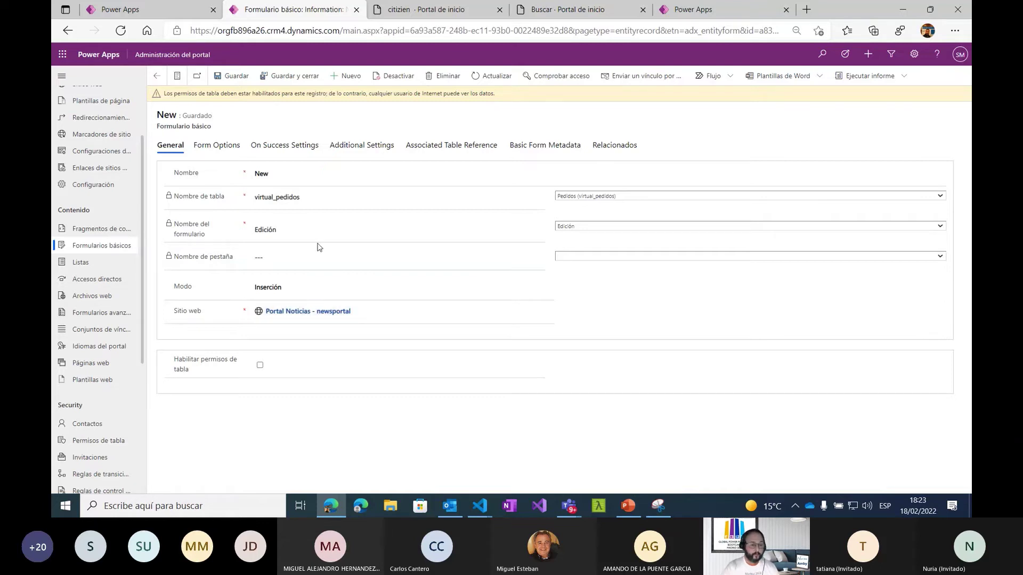
left_click(601, 149)
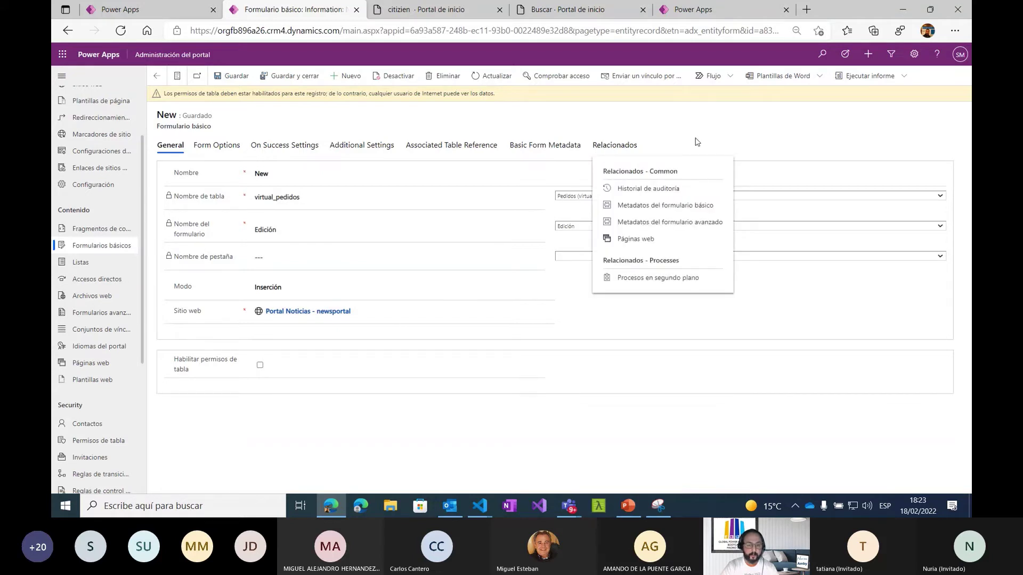
triple_click(601, 147)
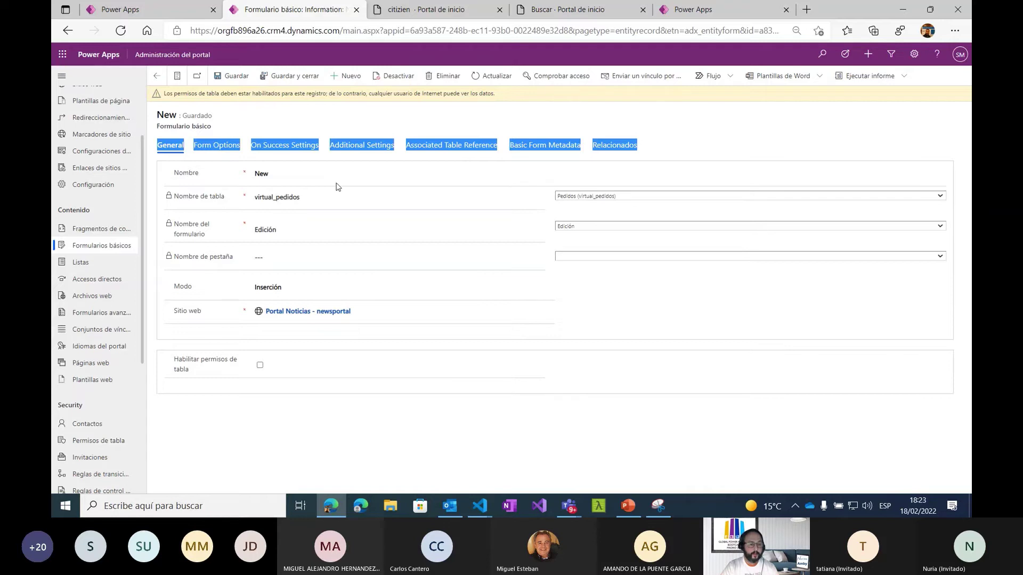
Return to the portal studio and open the citizien page from the site's pages
left_click(195, 20)
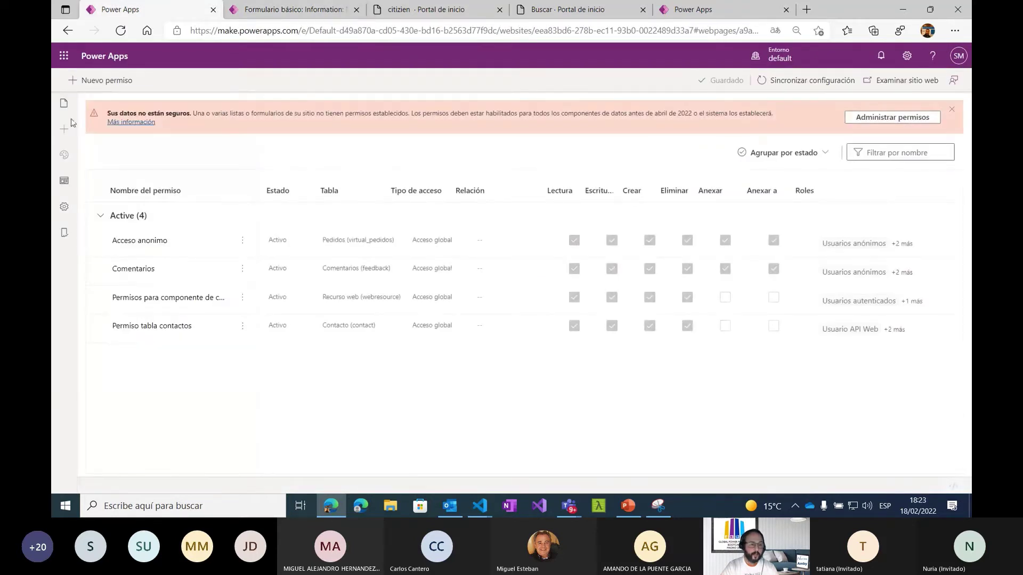
left_click(65, 104)
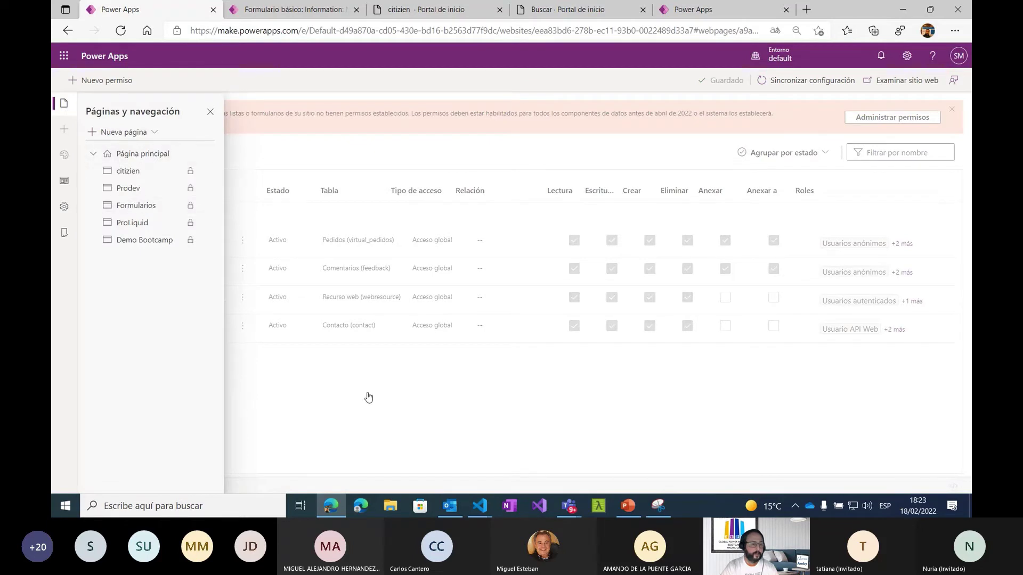
left_click(64, 104)
left_click(64, 104)
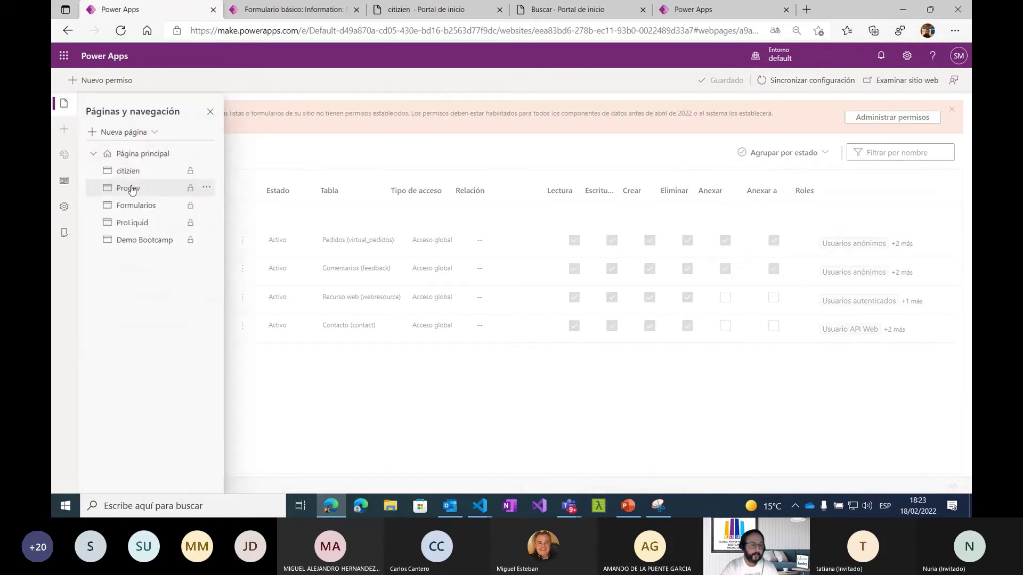
left_click(132, 172)
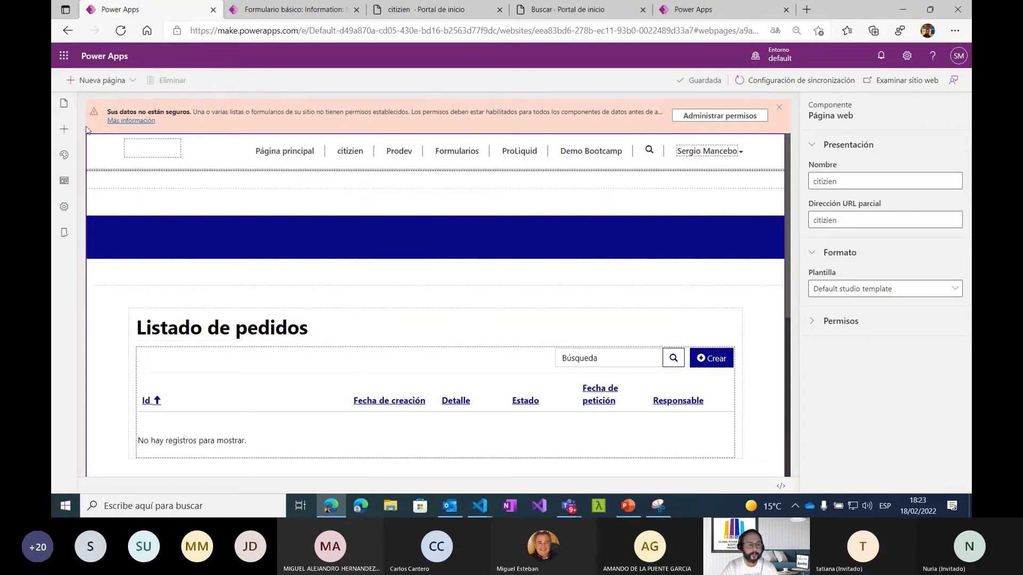
Open the theme.css file from the portal theme's CSS files in the code editor
left_click(65, 156)
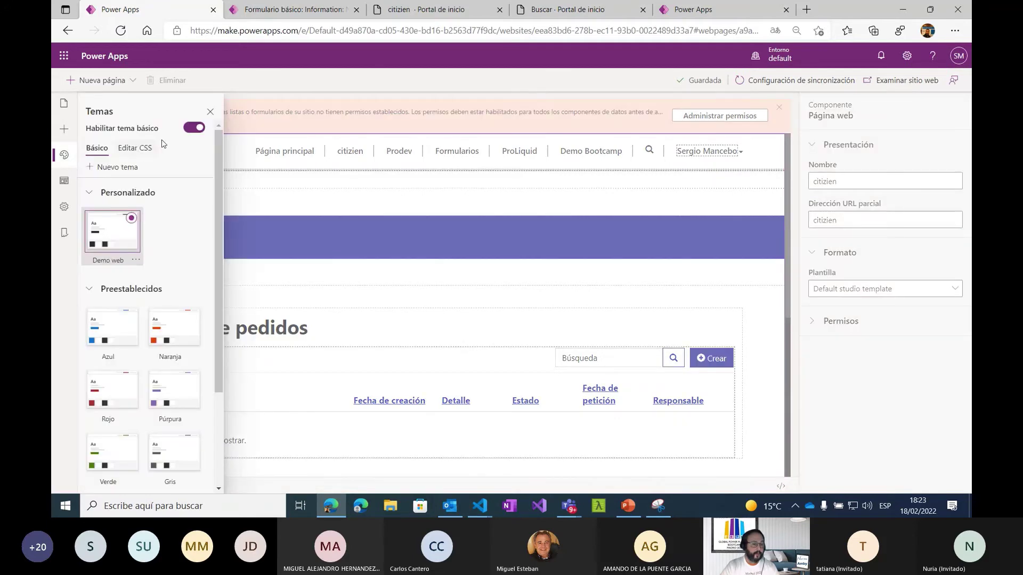
left_click(139, 149)
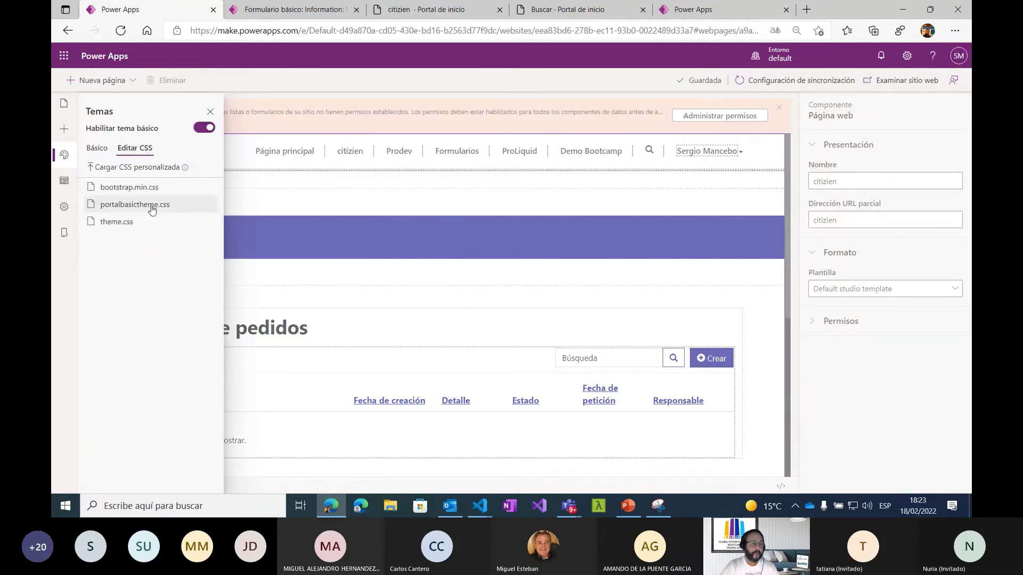
left_click(130, 222)
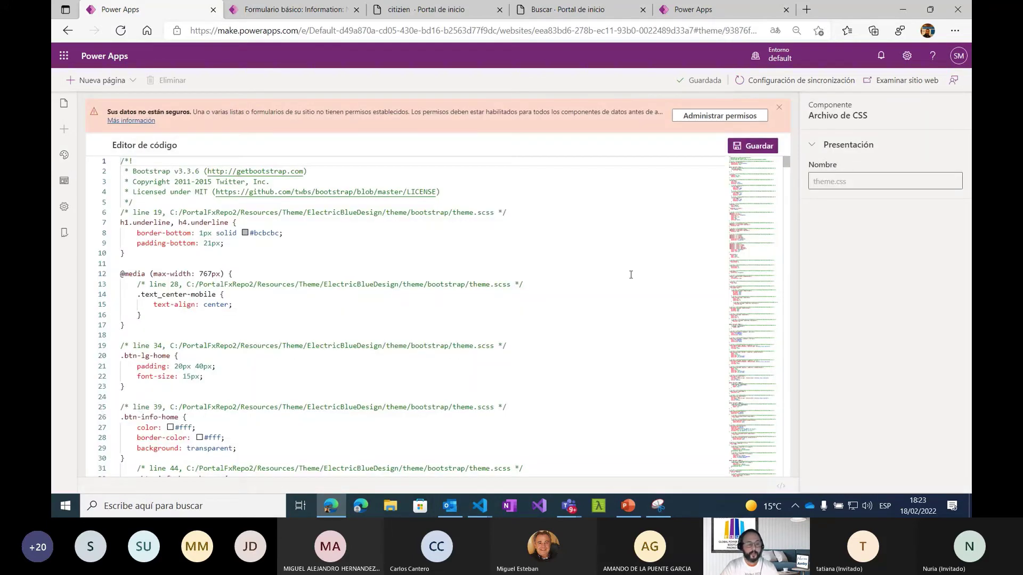
Examine the custom rules near the end of theme.css, including .sectionBlockLayout, .buttonLink and .welcomeUSer
scroll(631, 275, "down", 15)
left_click_drag(786, 173, 798, 498)
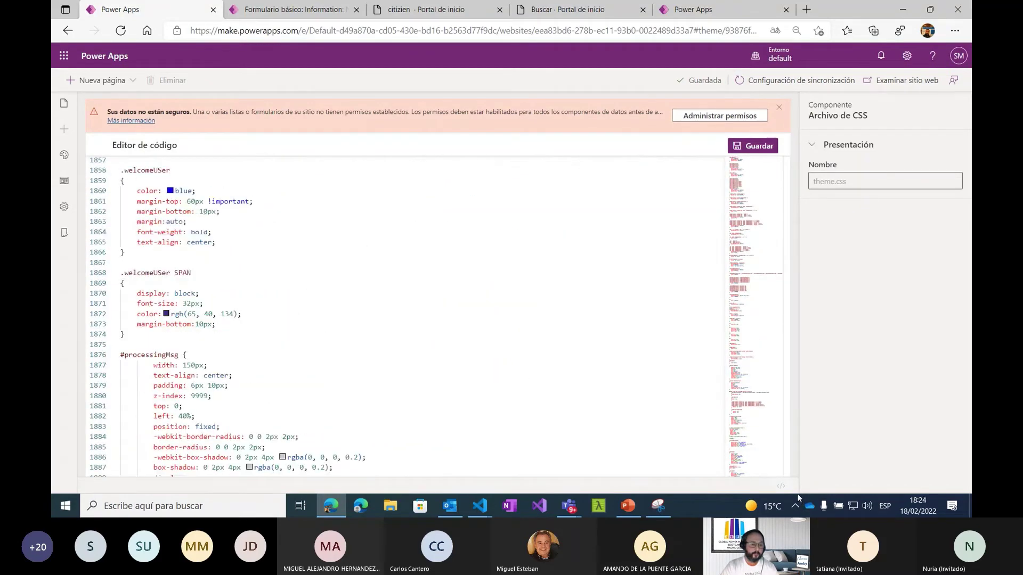
scroll(422, 367, "up", 10)
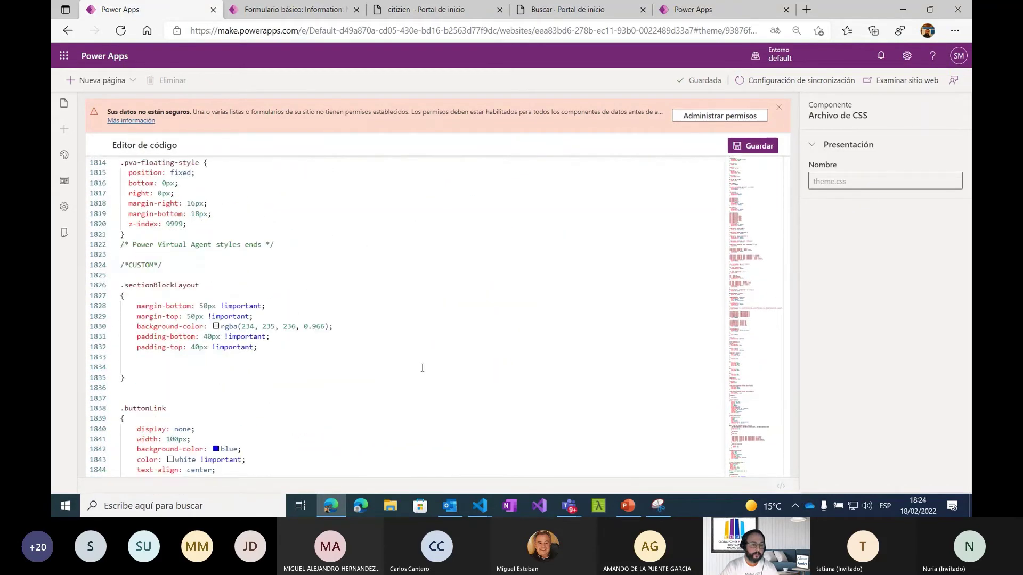
scroll(217, 311, "down", 3)
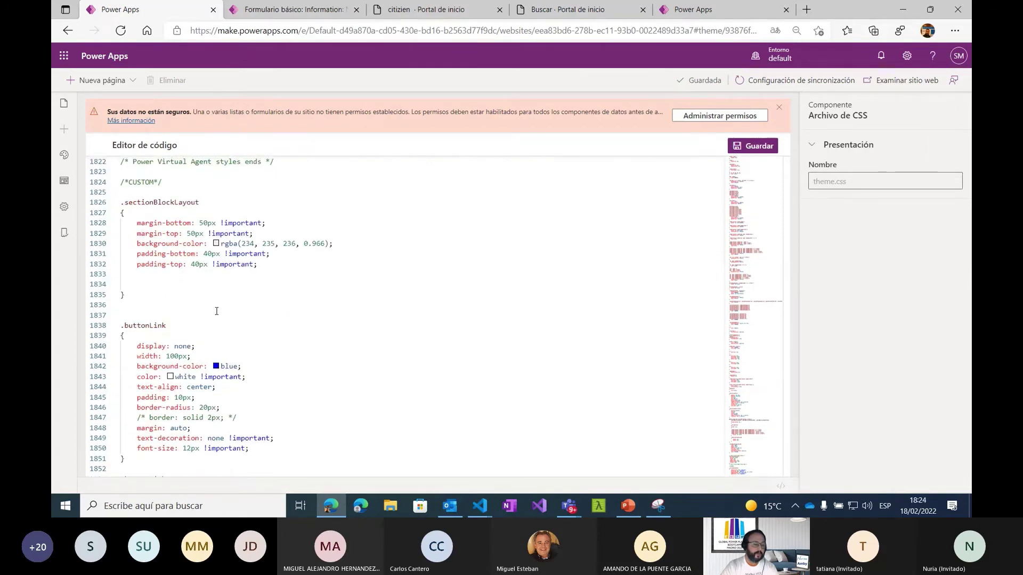
scroll(255, 256, "down", 6)
scroll(256, 257, "up", 3)
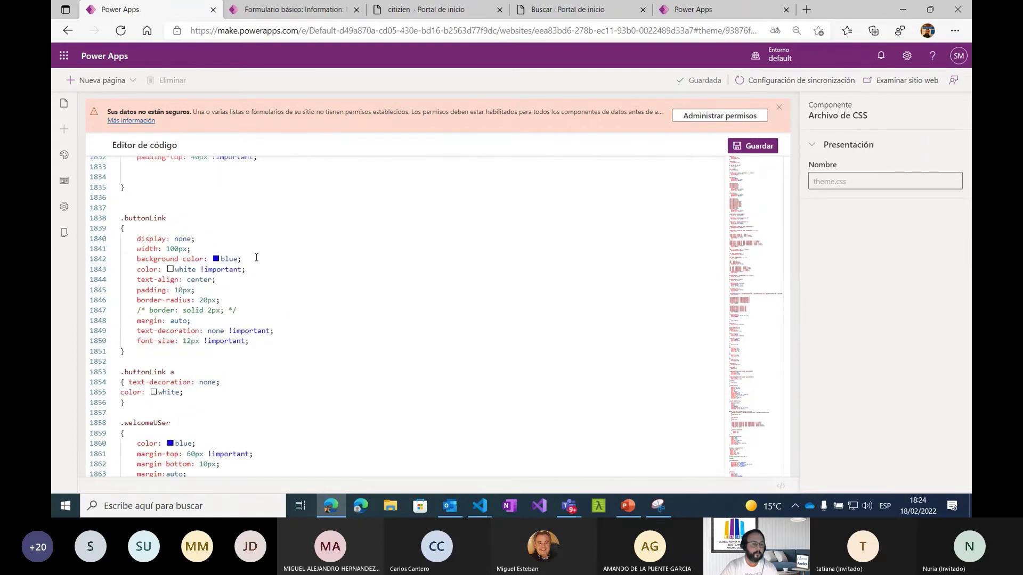
scroll(261, 256, "up", 3)
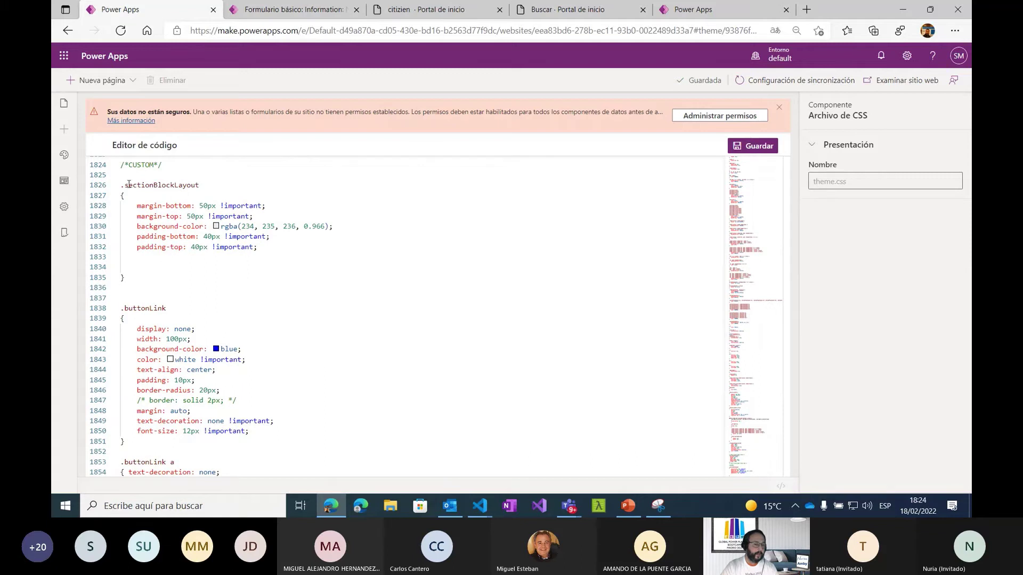
left_click_drag(121, 184, 199, 185)
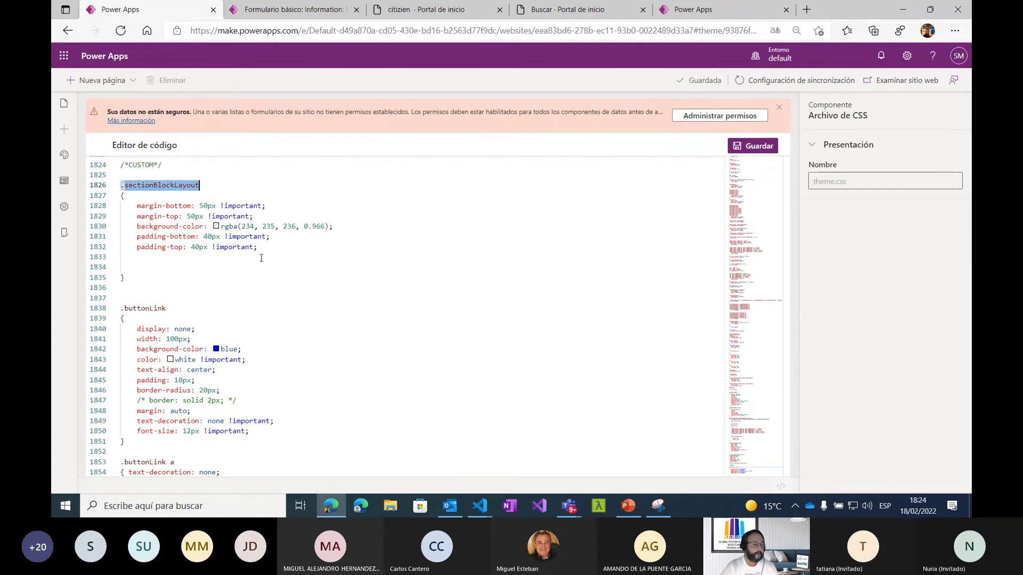
left_click(283, 258)
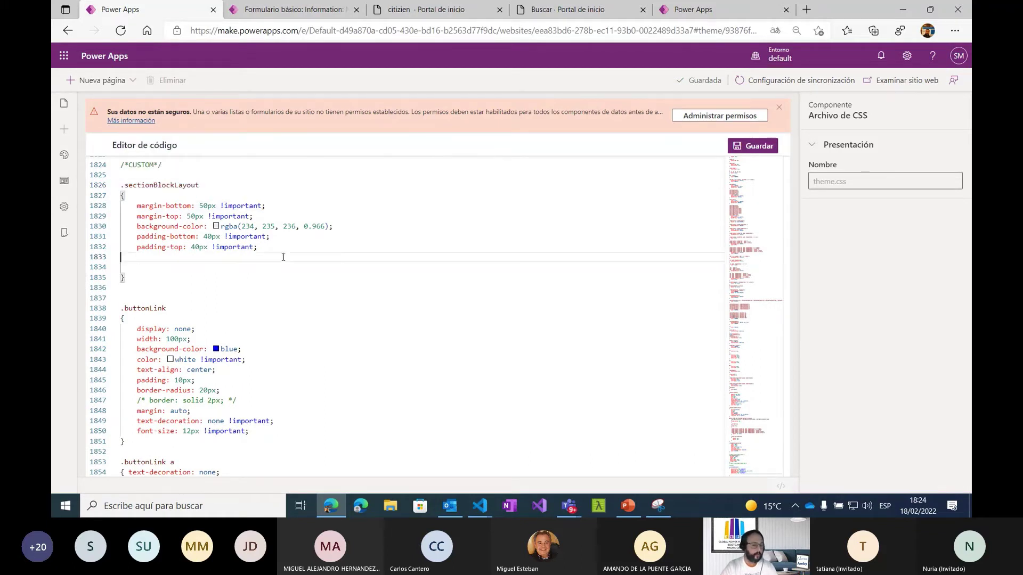
scroll(283, 258, "down", 5)
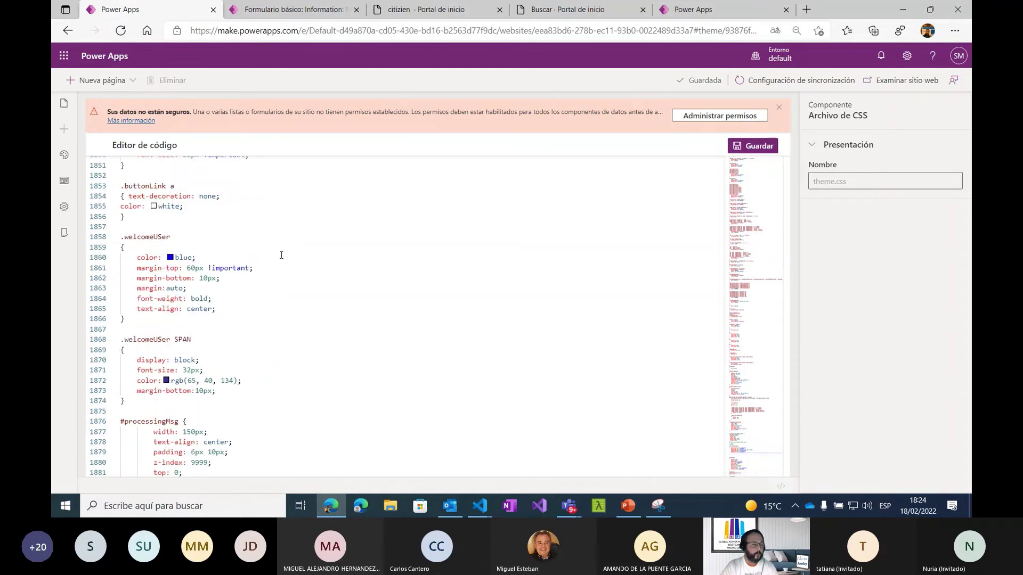
scroll(281, 255, "down", 3)
Switch to the published portal, open Página principal and review its welcome heading and content sections as a signed-in user
left_click(64, 103)
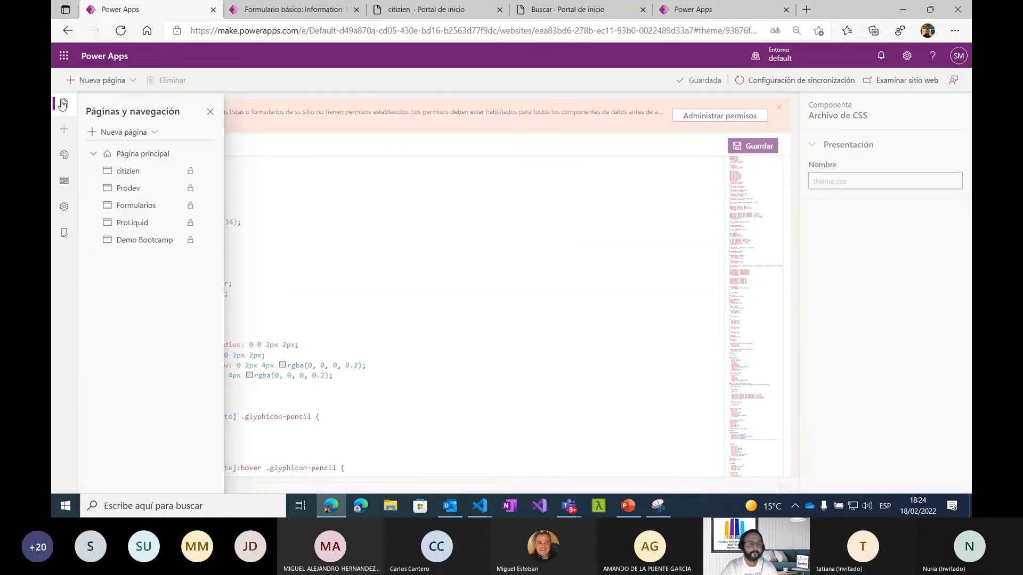
left_click(427, 11)
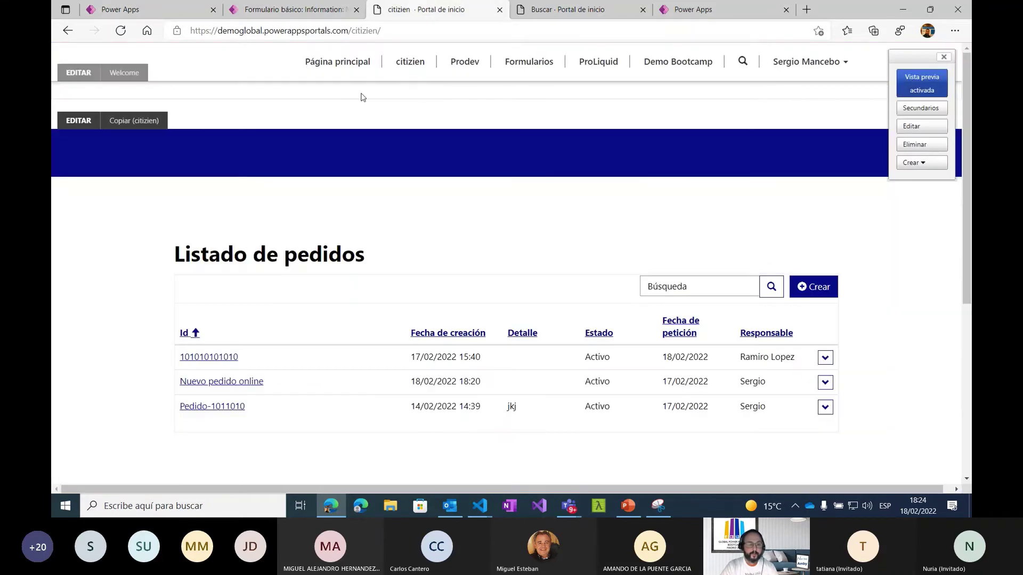
mouse_move(329, 62)
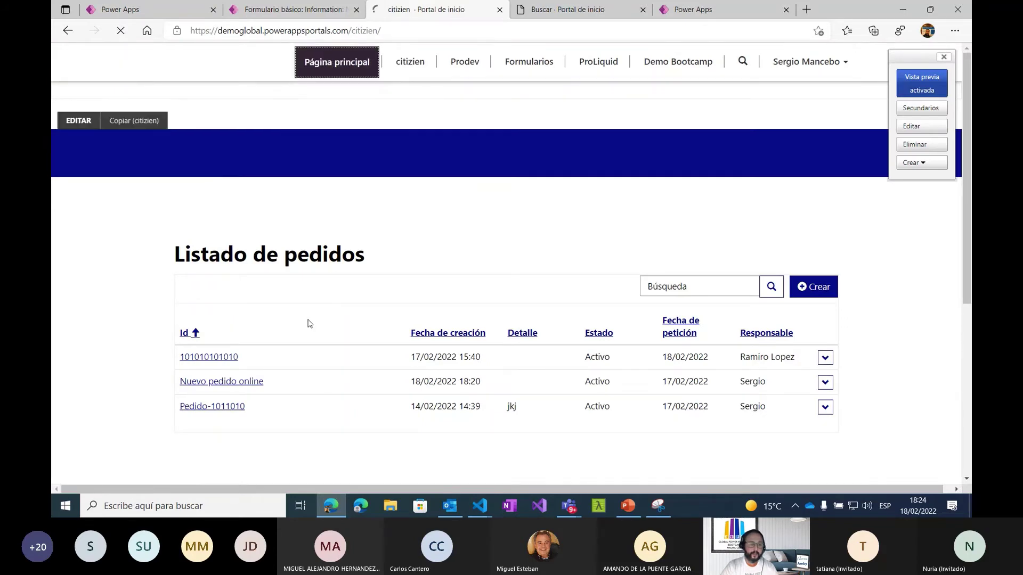
scroll(255, 304, "down", 5)
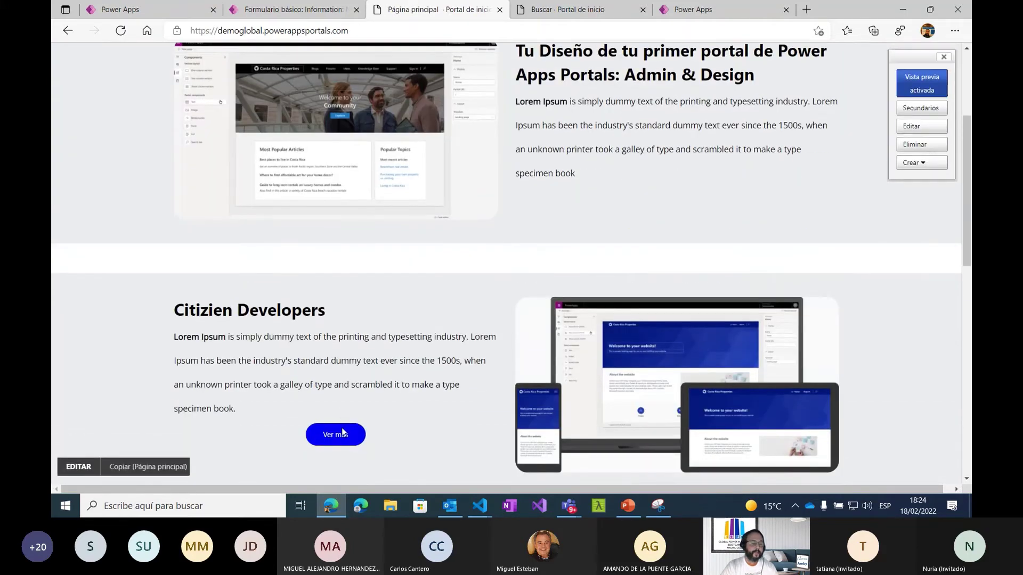
scroll(641, 143, "up", 2)
scroll(641, 143, "up", 2)
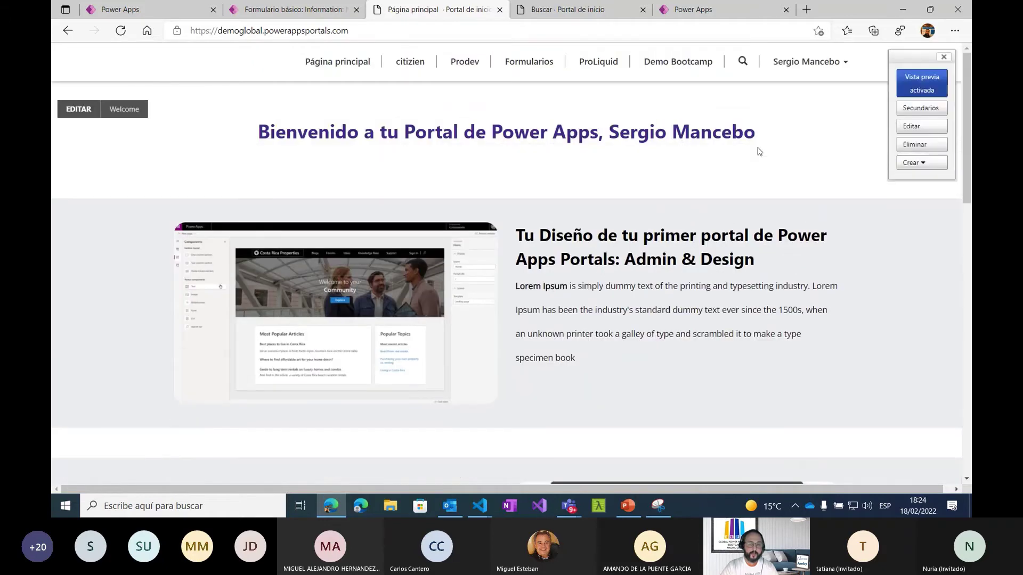
Sign out of the portal and review the home page as an anonymous visitor
left_click(806, 62)
left_click(799, 128)
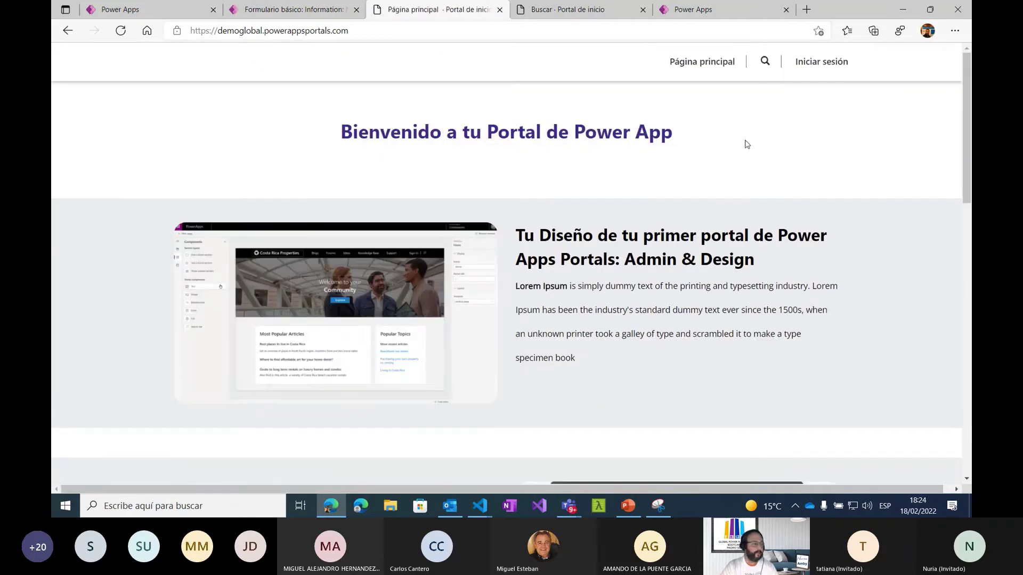
scroll(402, 205, "down", 5)
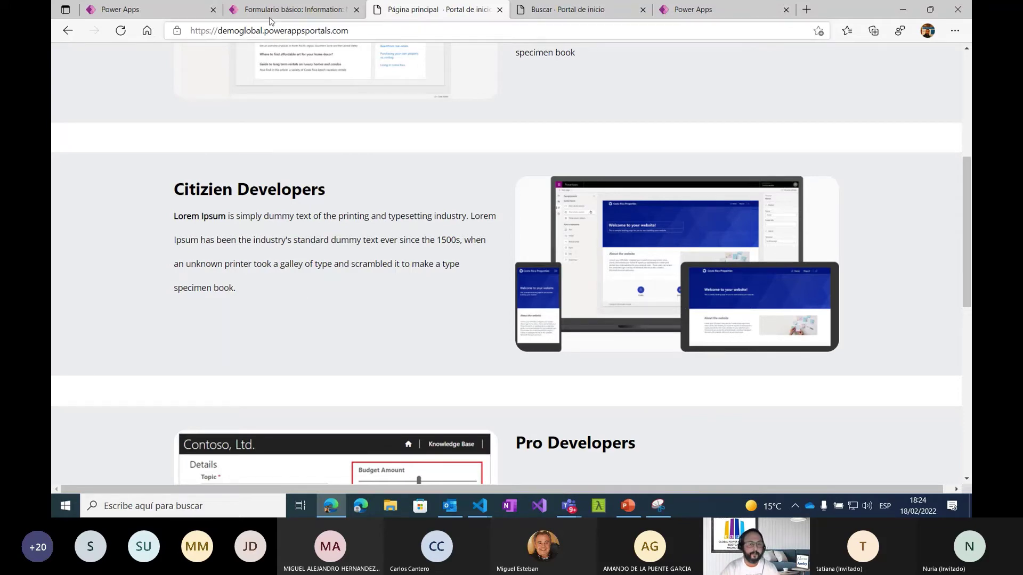
Go back to the portal studio and show the list of page templates
key("ctrl+shift+Tab")
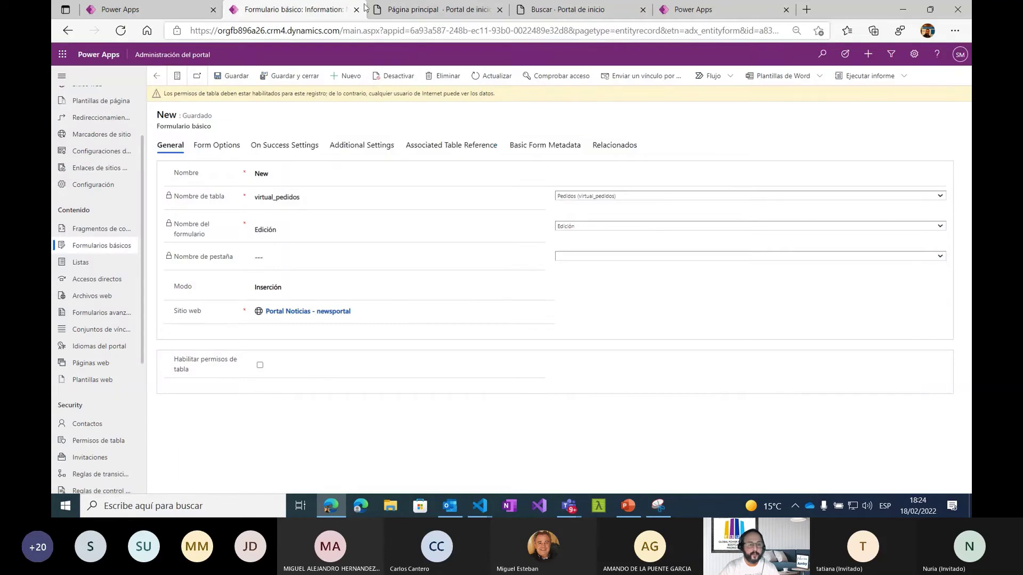
left_click(437, 10)
left_click(150, 6)
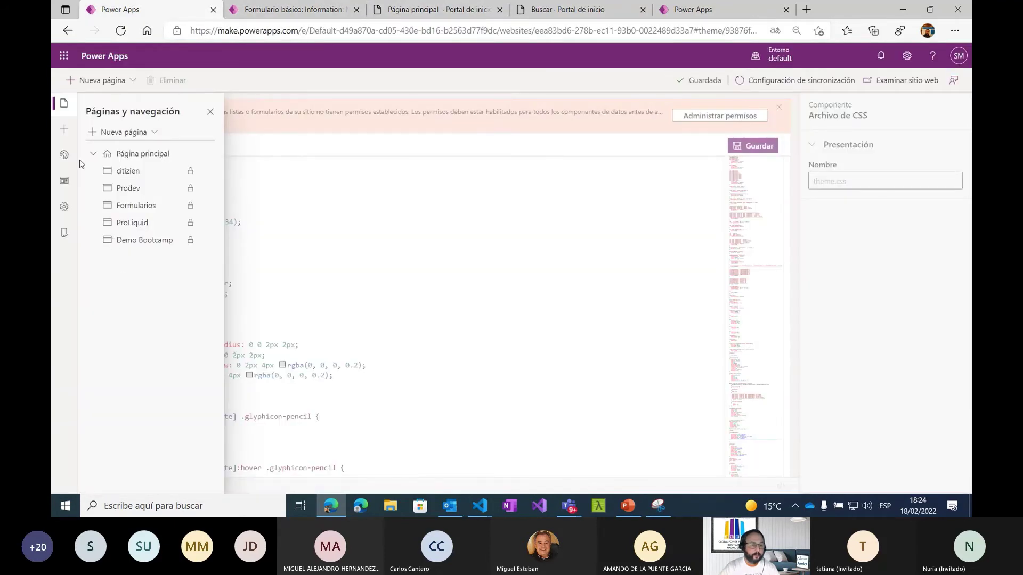
left_click(63, 182)
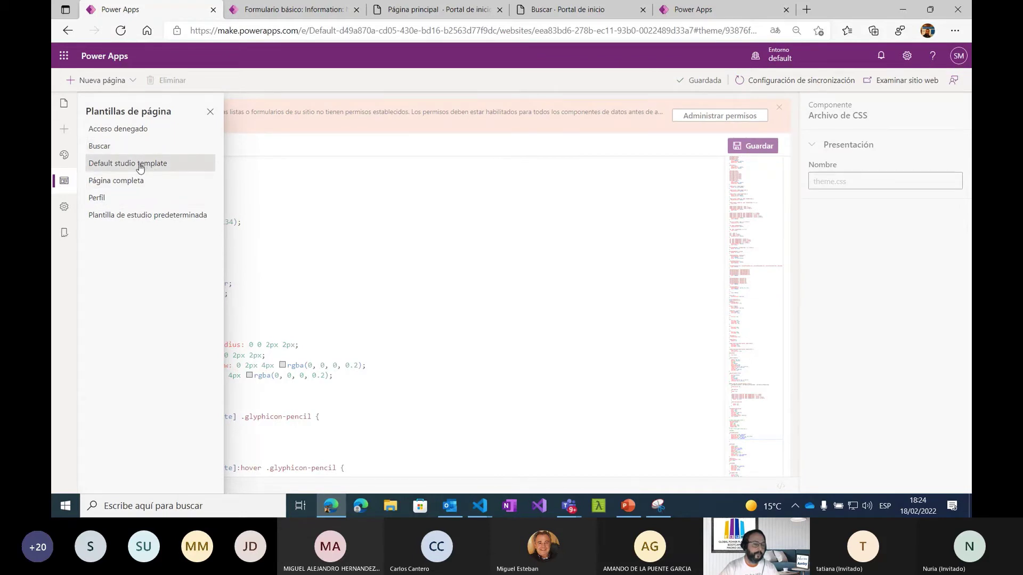
In Administración del portal, search the active content snippets for "welcome" and open the Welcome snippet
left_click(311, 11)
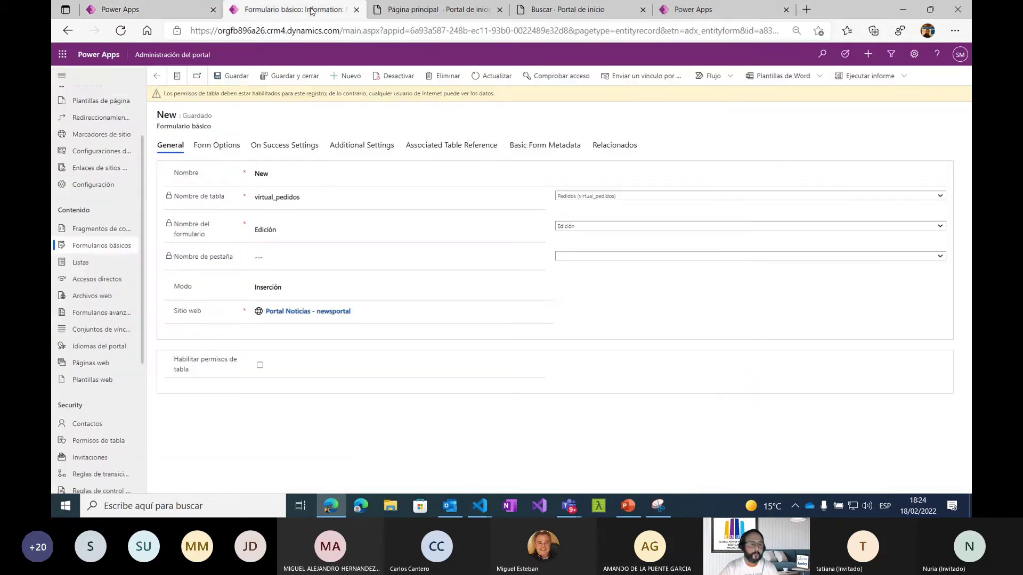
left_click(122, 230)
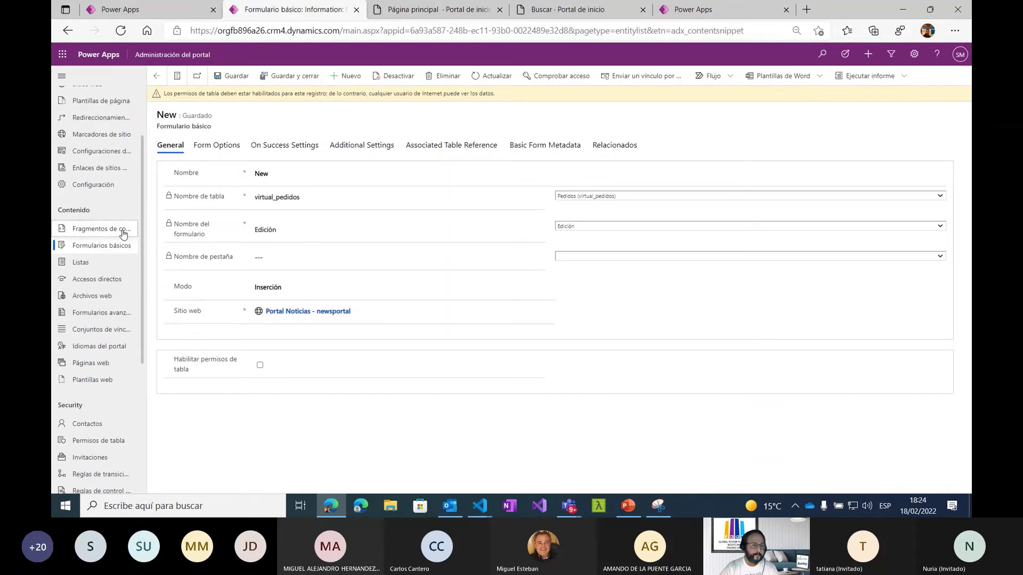
left_click(876, 101)
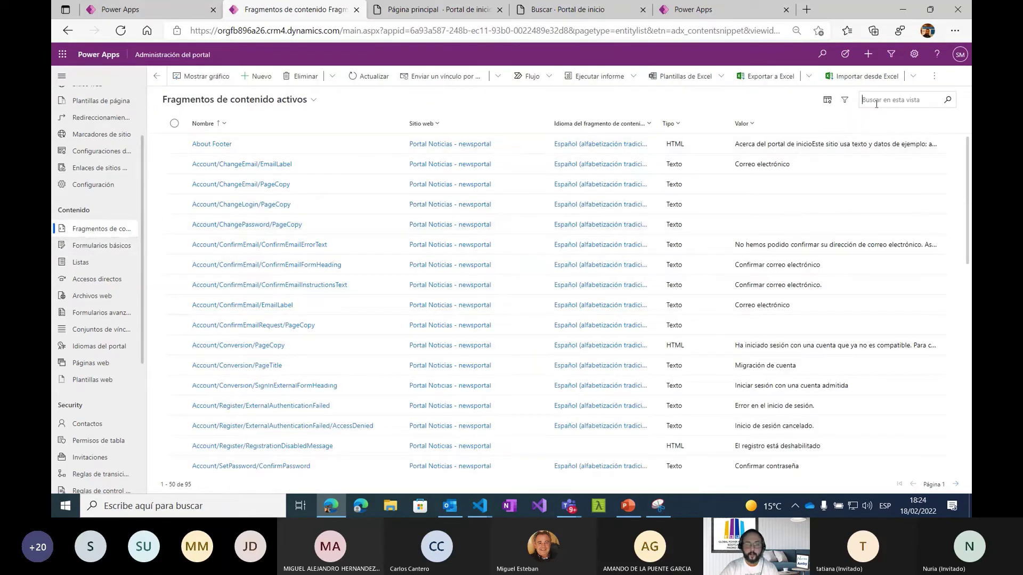
type("welcome")
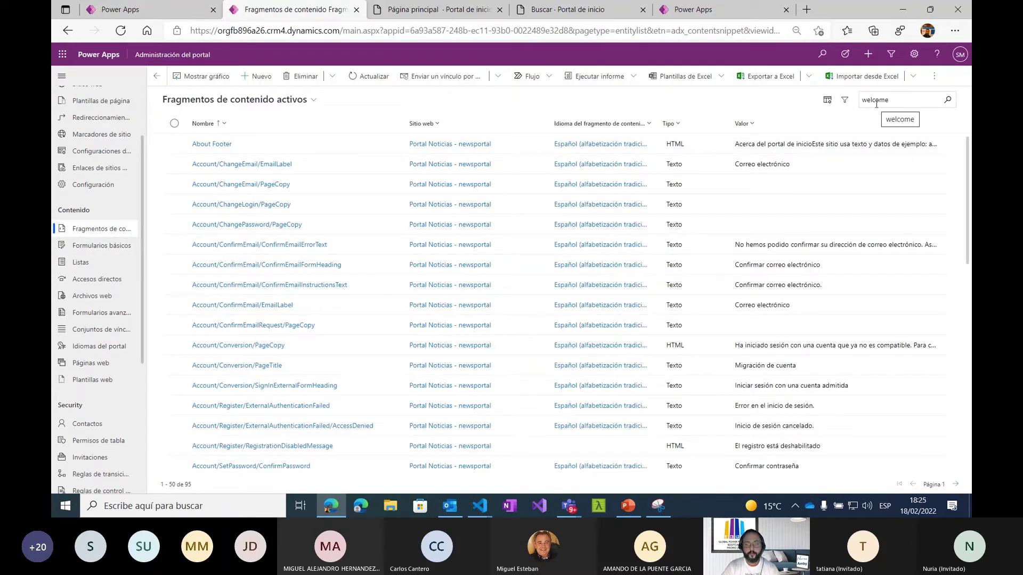
left_click(947, 100)
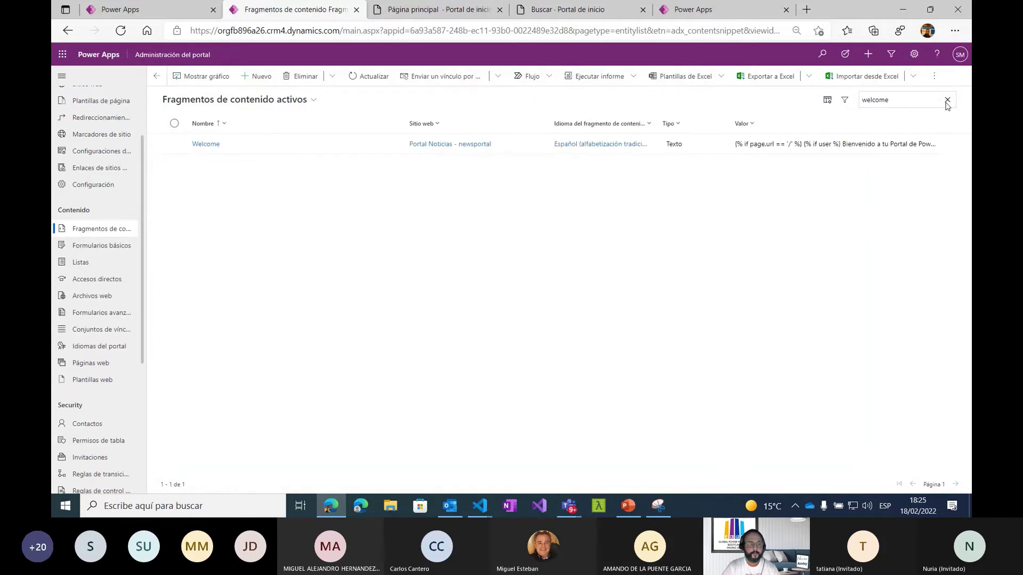
left_click(208, 144)
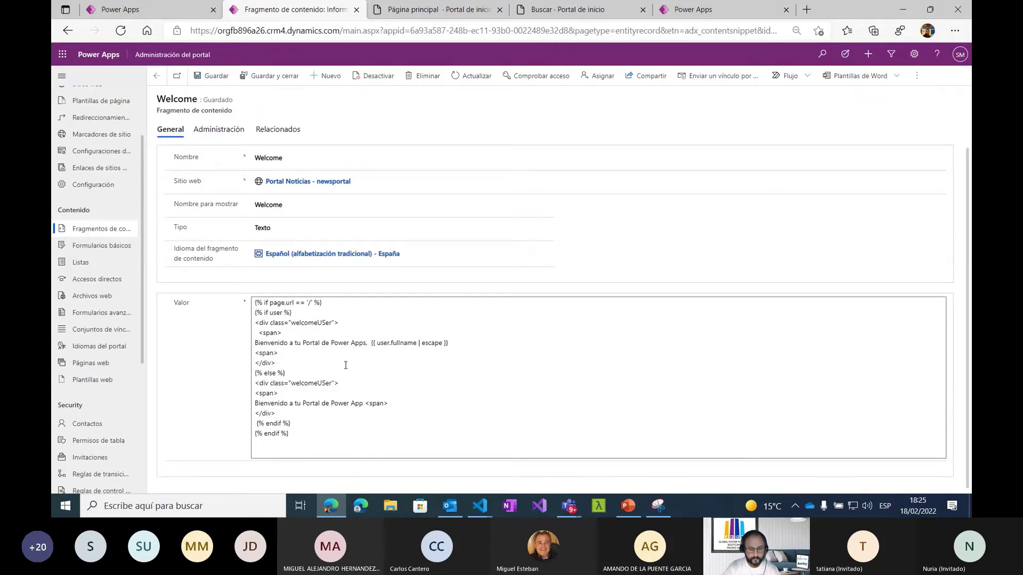
Magnify the screen to read the Liquid code in the Welcome snippet's Valor field, and close the magnifier
key("super+plus")
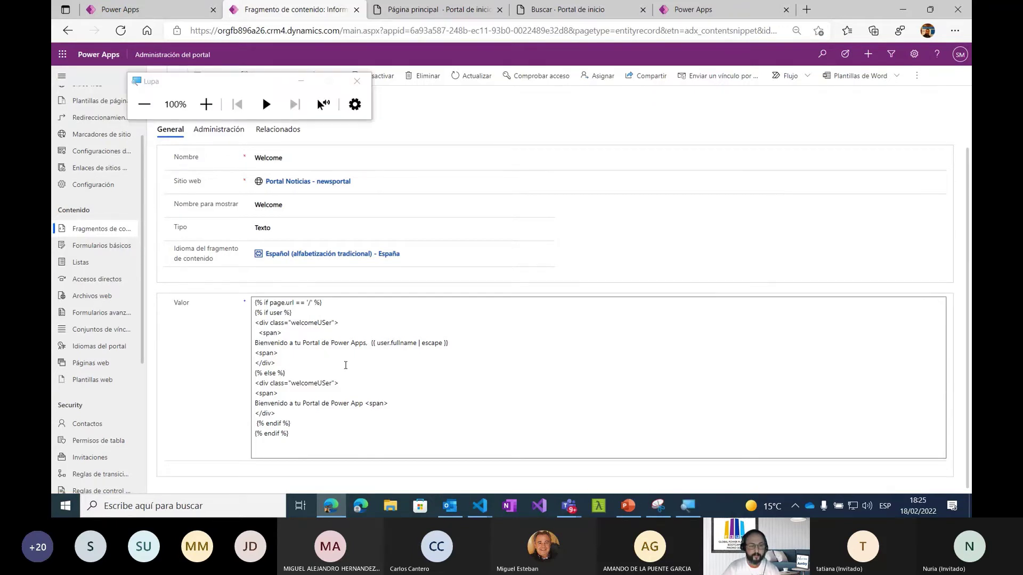
key("super+plus")
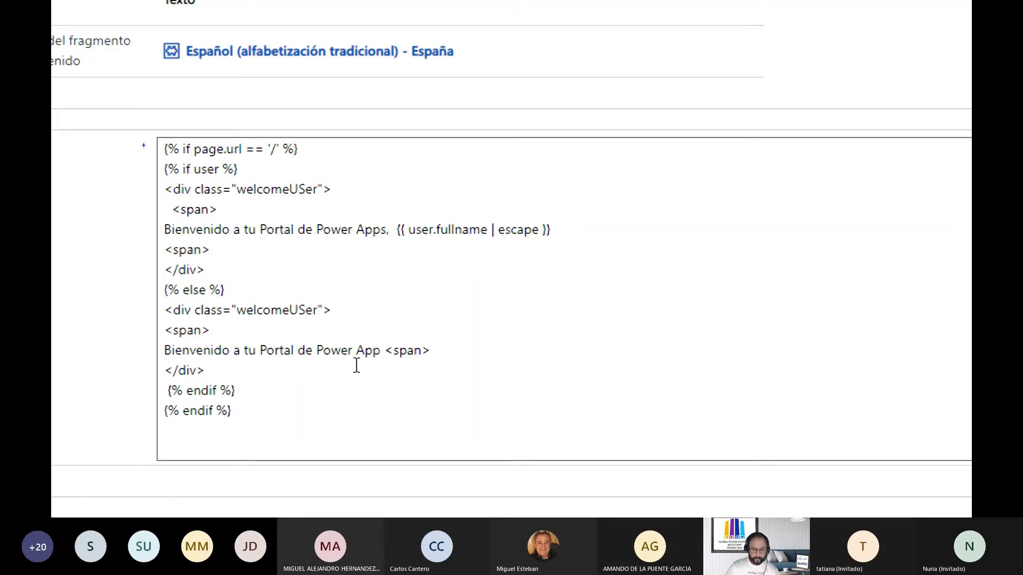
key("super+minus")
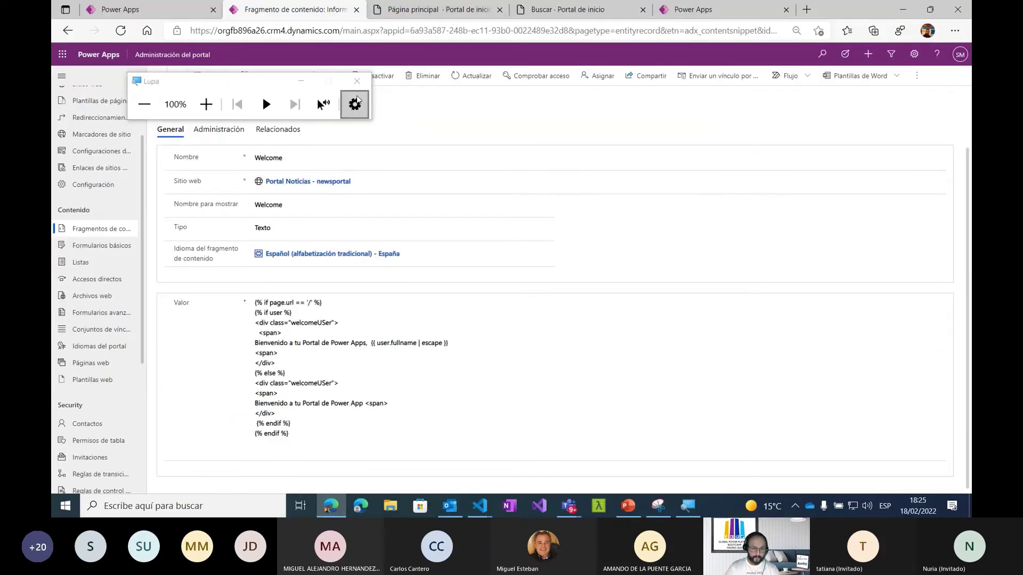
left_click(357, 81)
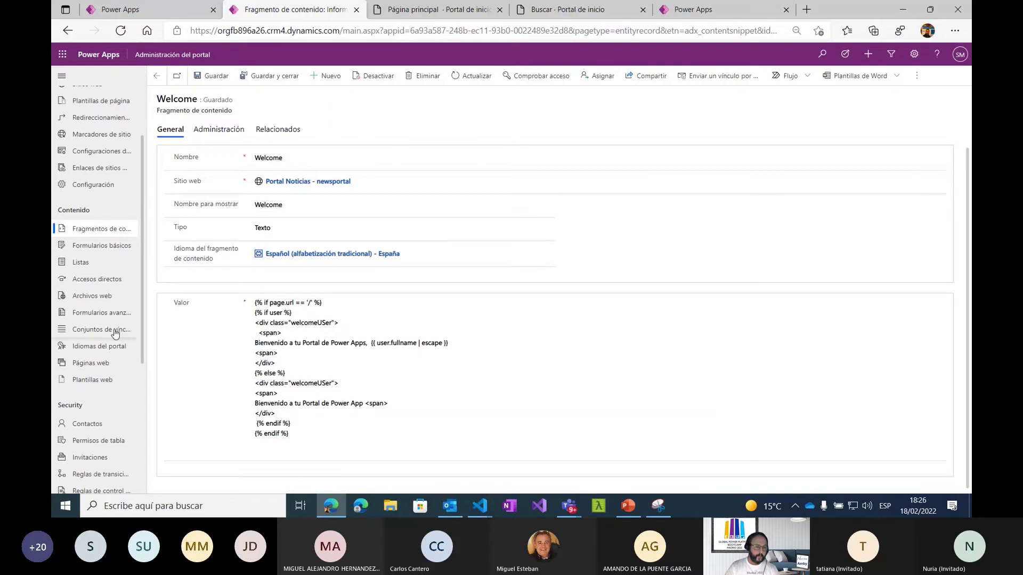
Search the active web templates for "default" and open the Default studio template
left_click(104, 382)
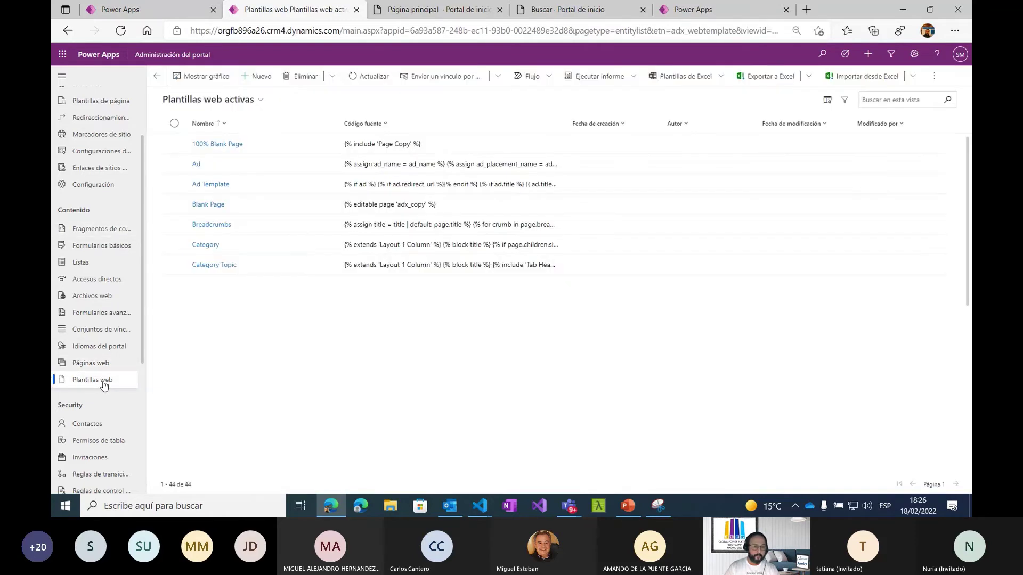
type("def")
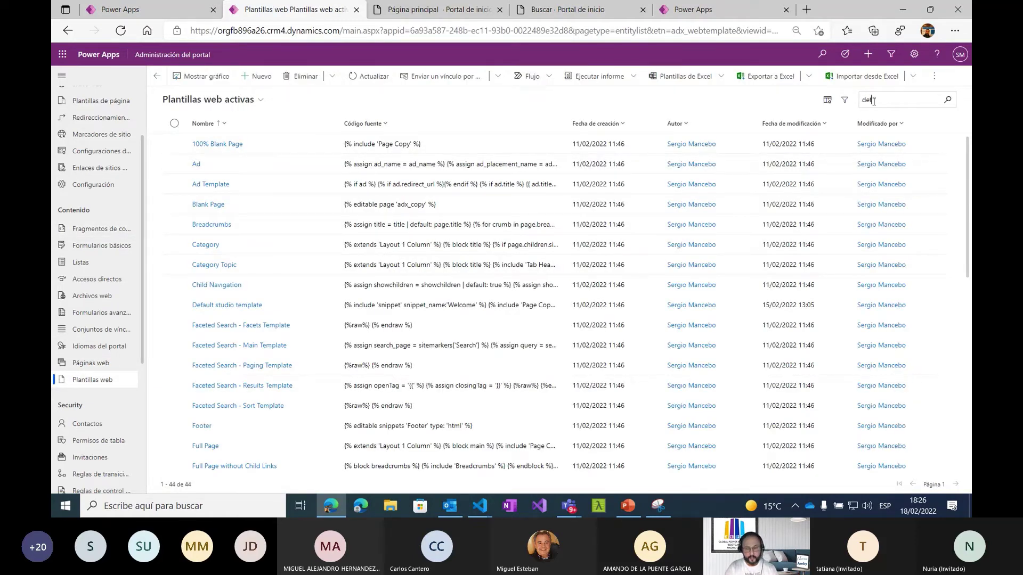
type("ault")
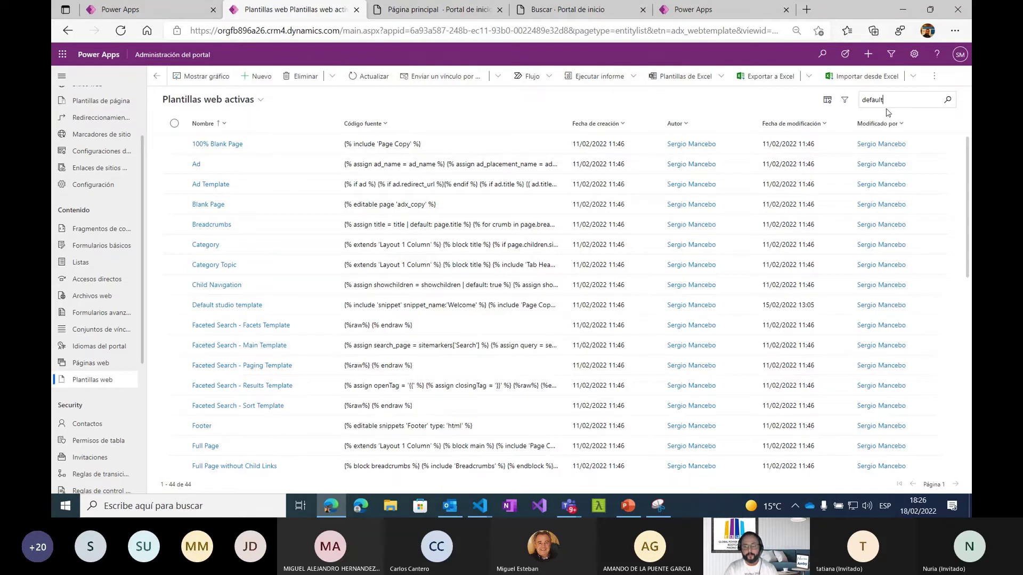
key("Return")
left_click(251, 144)
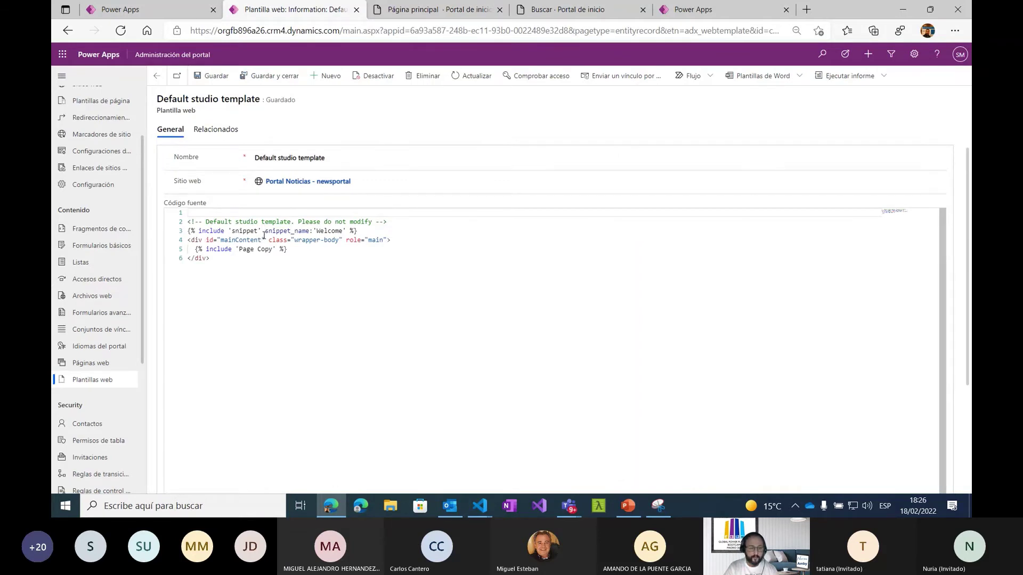
Magnify the screen to read the Default studio template's source code, close the magnifier and enlarge the page zoom
key("super+plus")
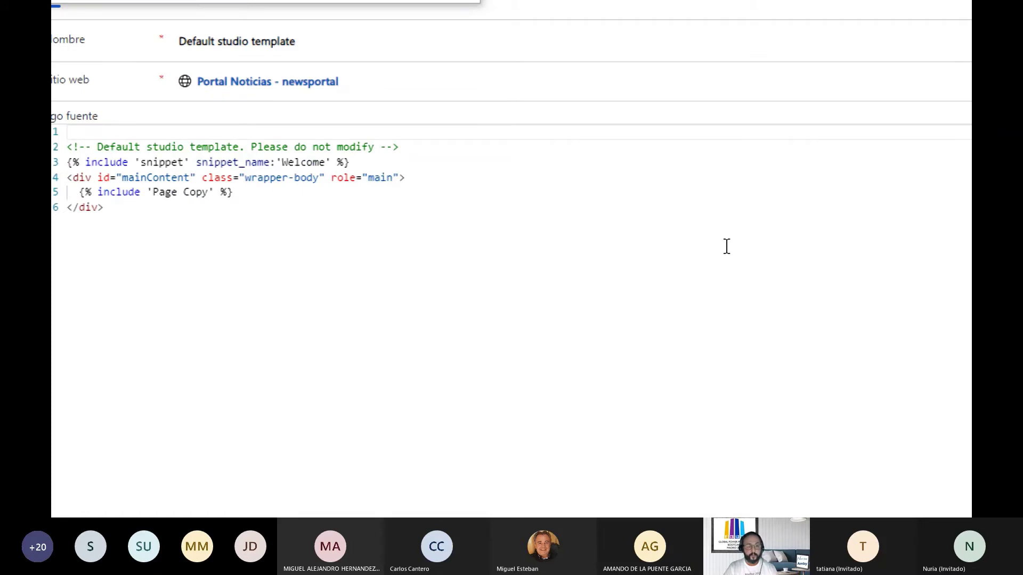
left_click(709, 216)
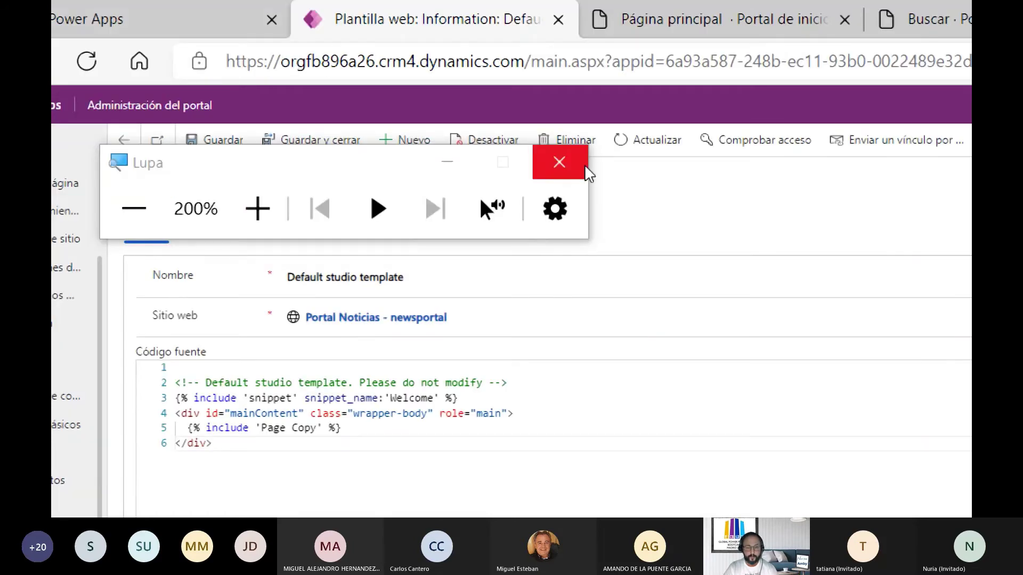
left_click(586, 167)
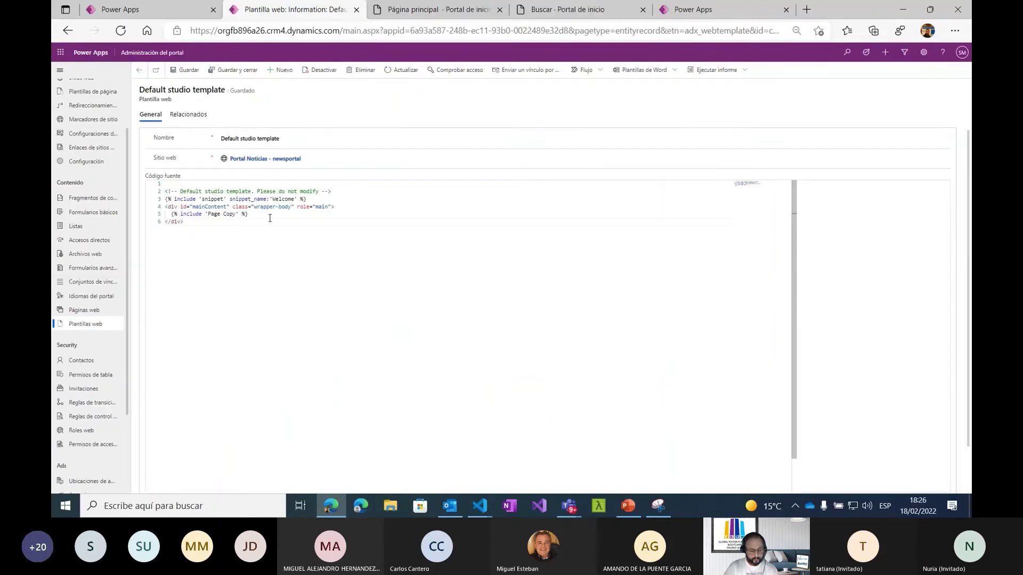
key("ctrl+plus")
key("ctrl+plus")
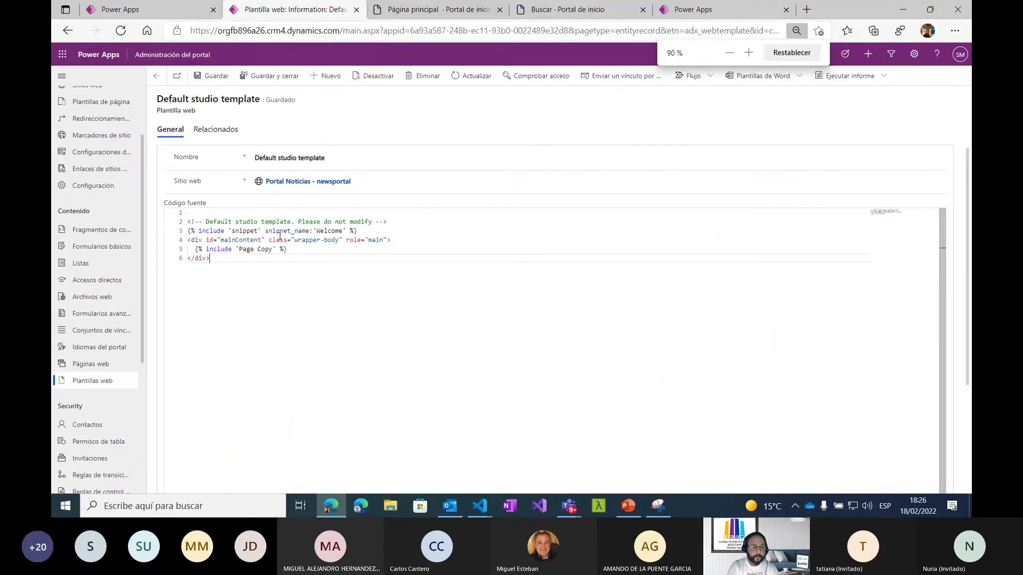
key("ctrl+plus")
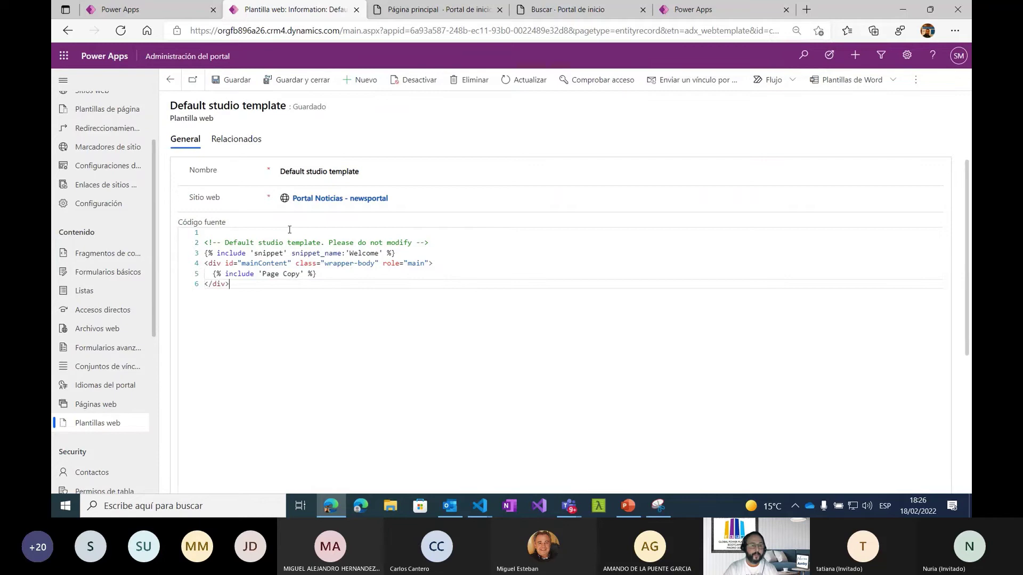
Return to the portal studio, open Página principal and show the welcome Liquid component in the code editor
left_click(171, 14)
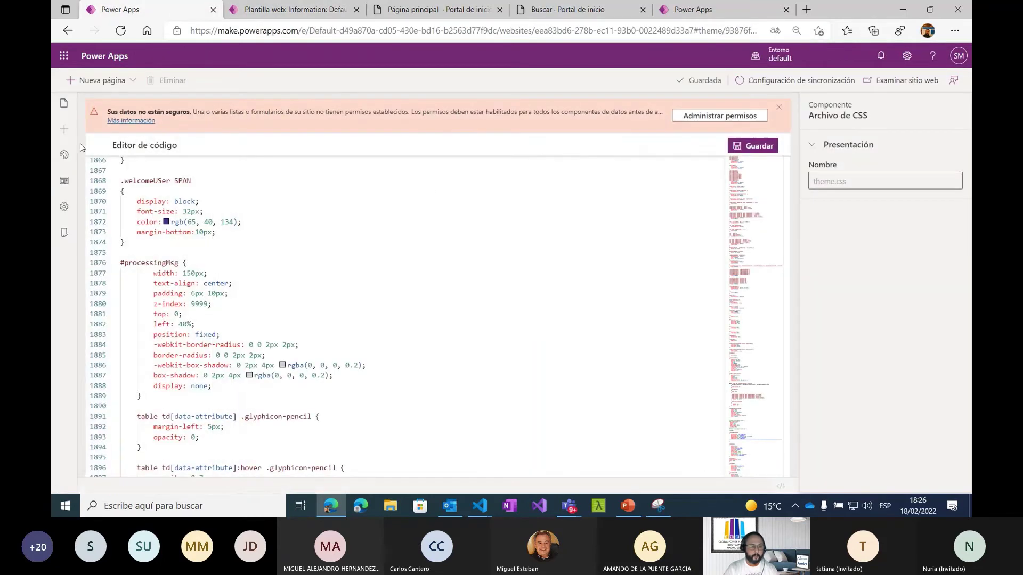
left_click(64, 103)
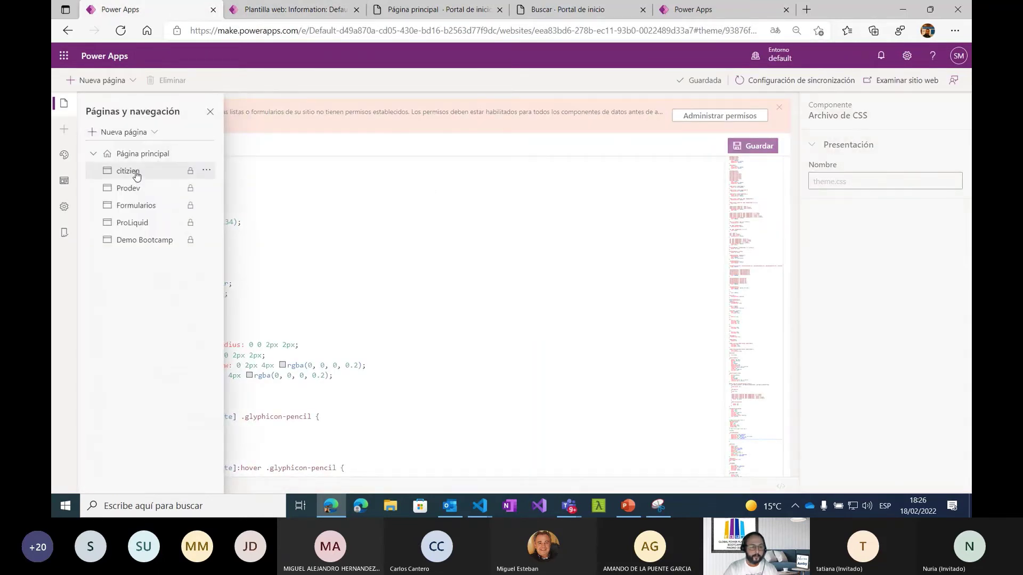
left_click(134, 155)
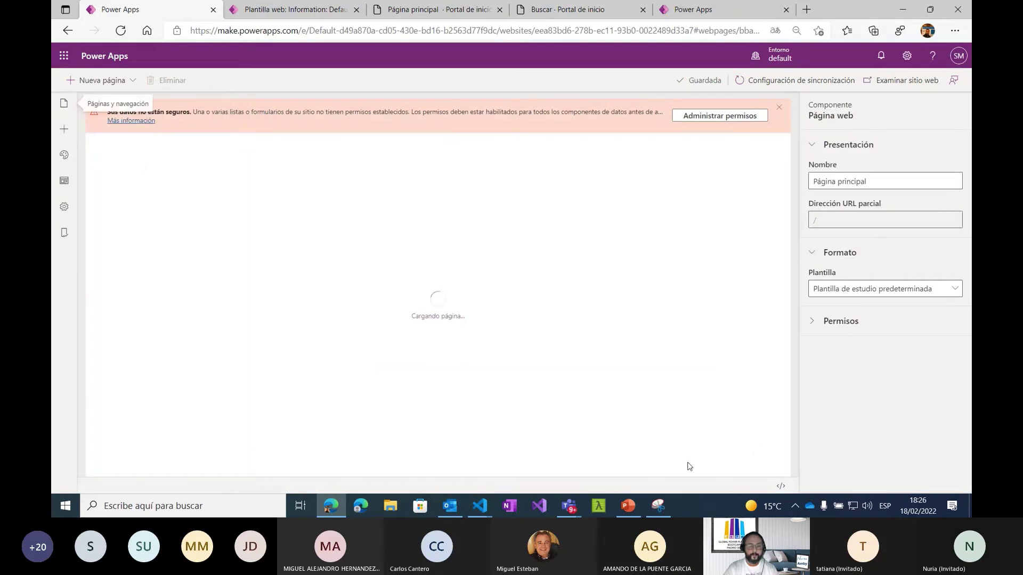
left_click(780, 486)
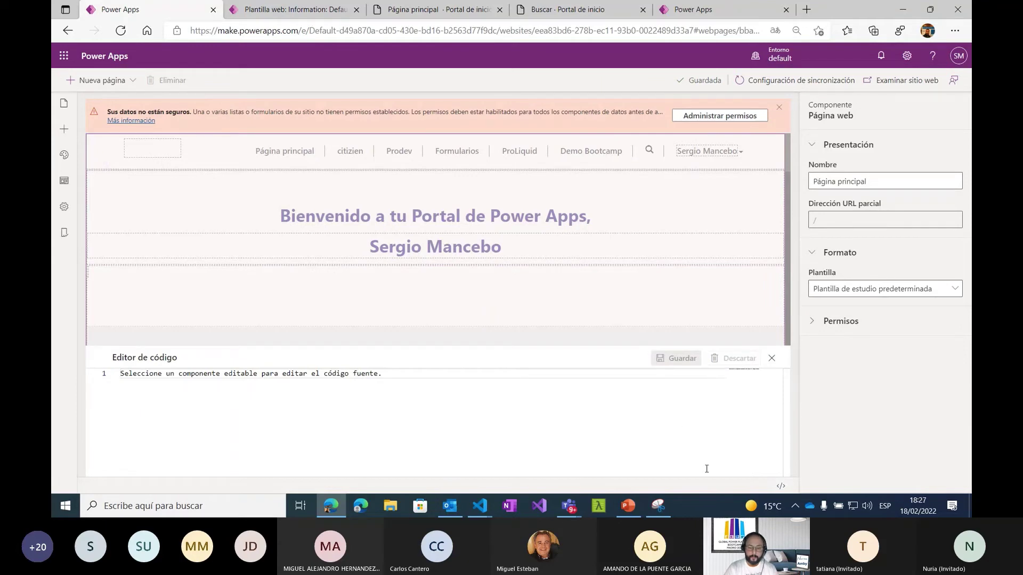
left_click(231, 215)
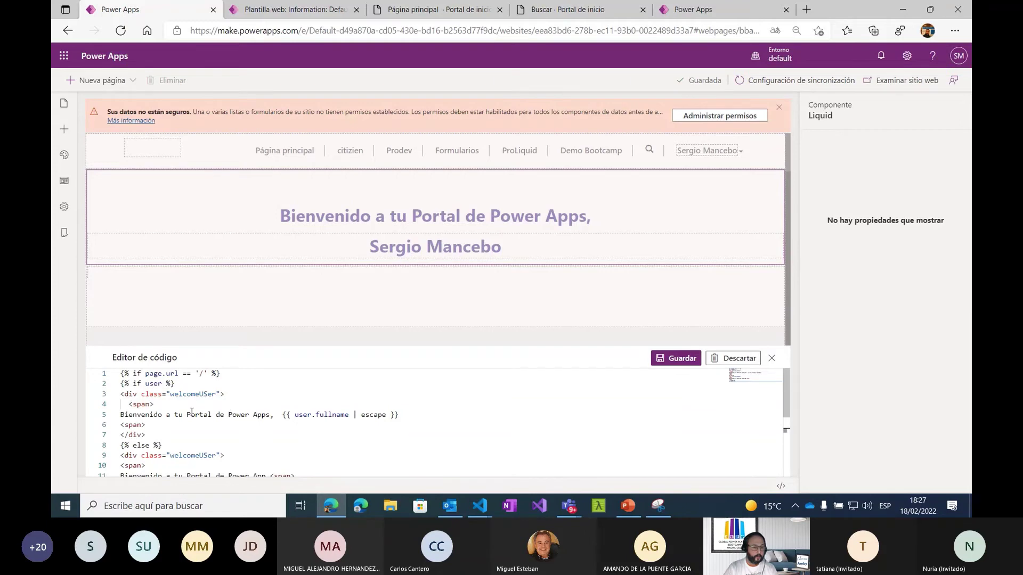
Review the welcome component's Liquid code for both user branches and leave the code editor, discarding any changes
left_click_drag(122, 374, 155, 445)
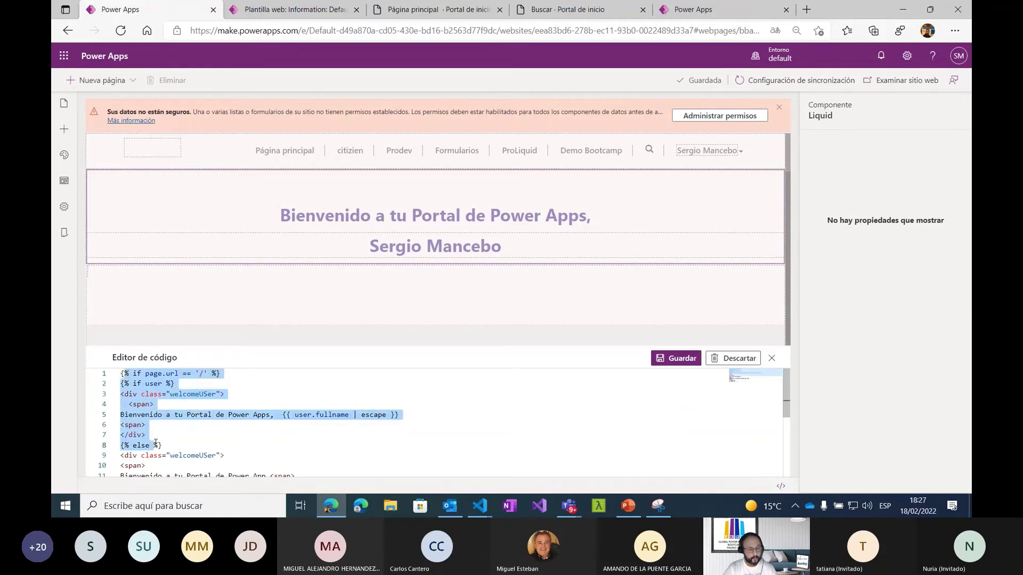
left_click(200, 444)
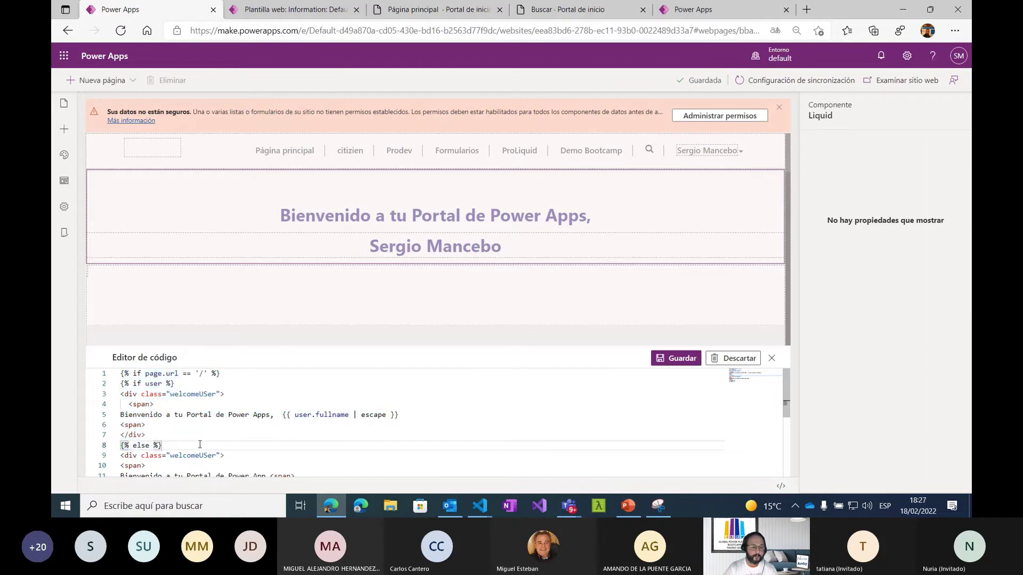
scroll(200, 444, "down", 3)
scroll(199, 445, "up", 3)
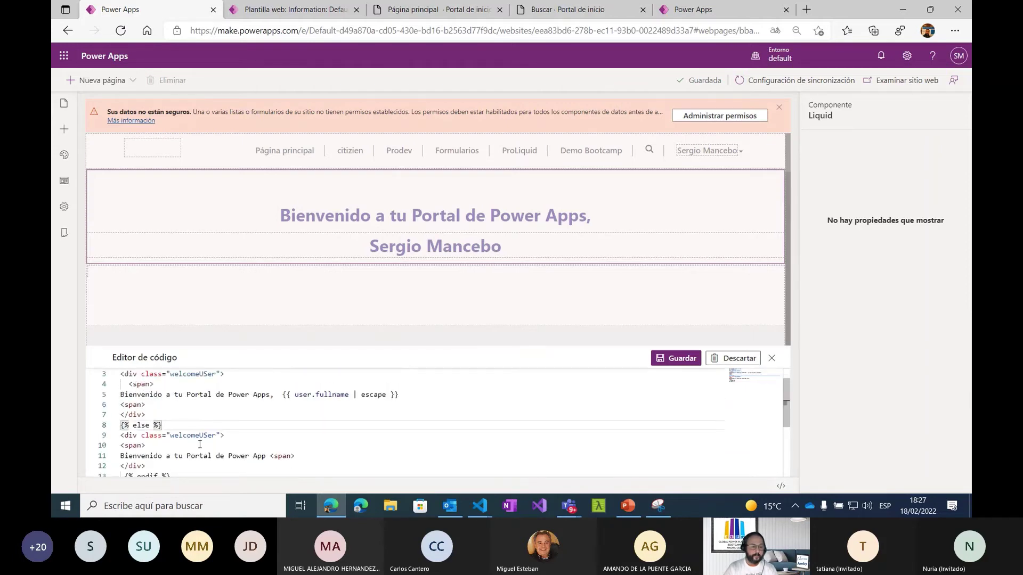
scroll(200, 445, "up", 1)
scroll(198, 442, "down", 3)
left_click_drag(192, 447, 357, 267)
left_click(369, 249)
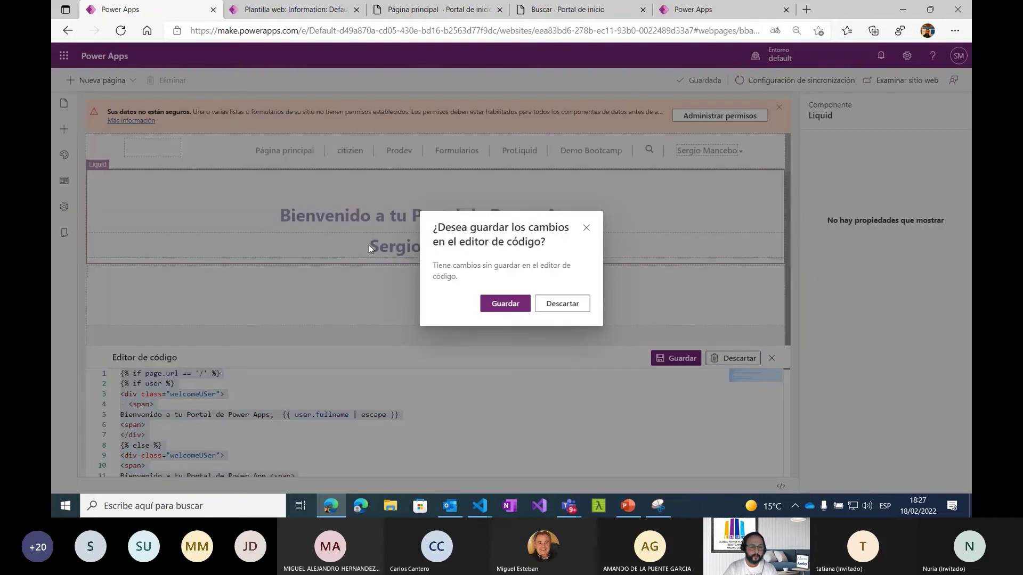
left_click(559, 304)
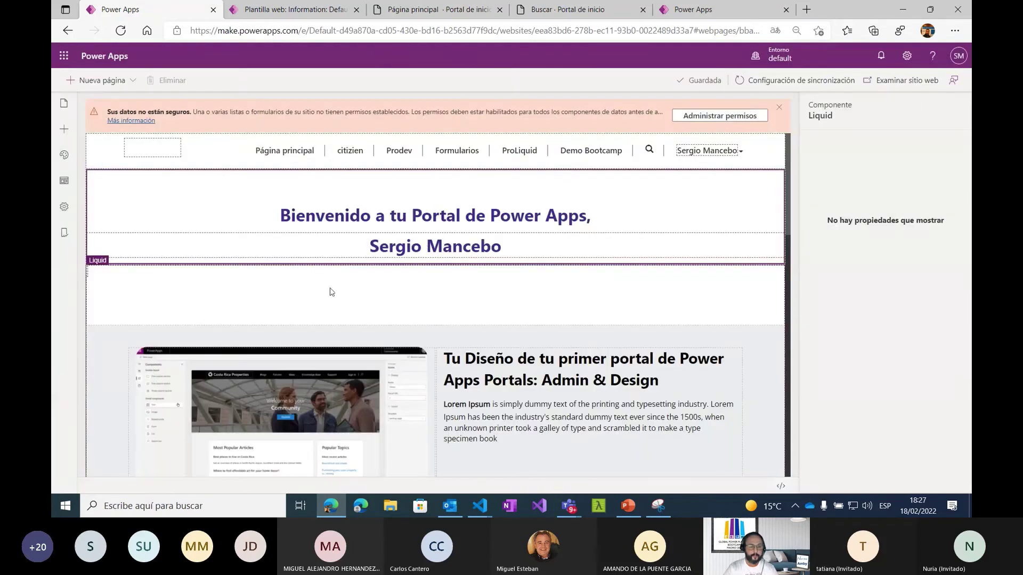
Open the source code of the home page's content component and review its row and column sections
left_click(781, 486)
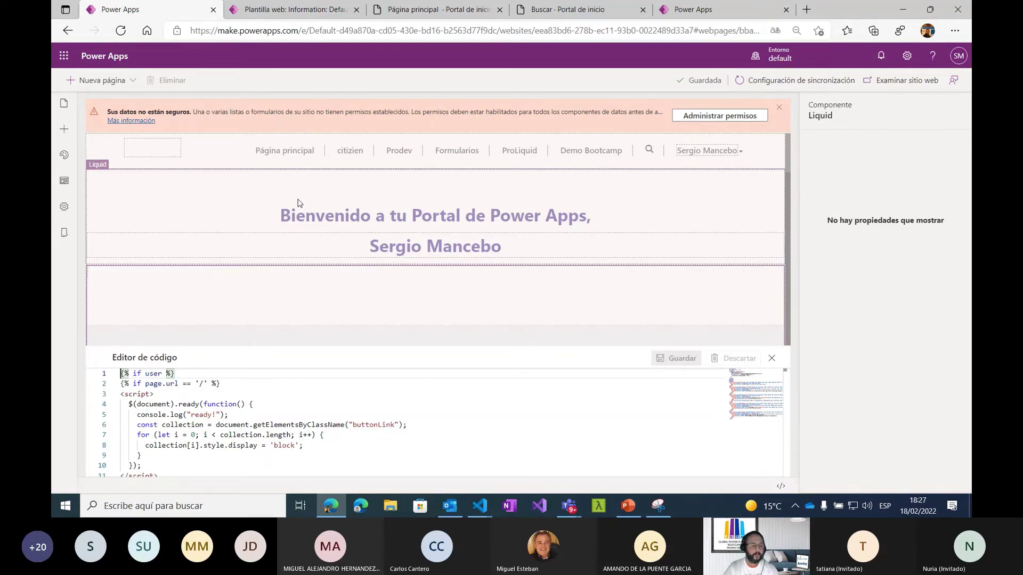
left_click(299, 402)
scroll(298, 400, "down", 1)
scroll(298, 400, "down", 5)
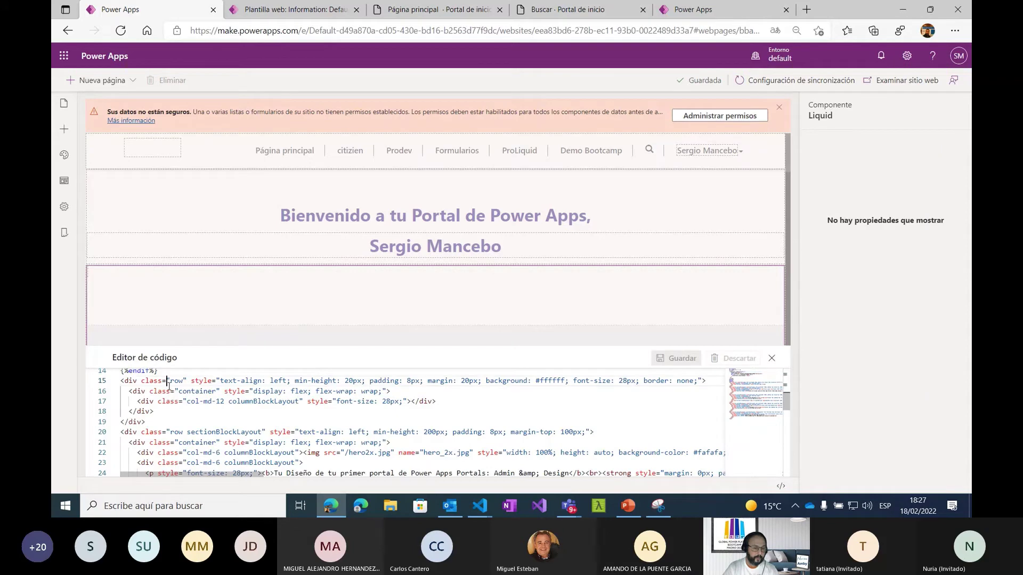
left_click_drag(170, 380, 317, 427)
left_click(317, 432)
scroll(316, 426, "down", 4)
scroll(317, 426, "down", 5)
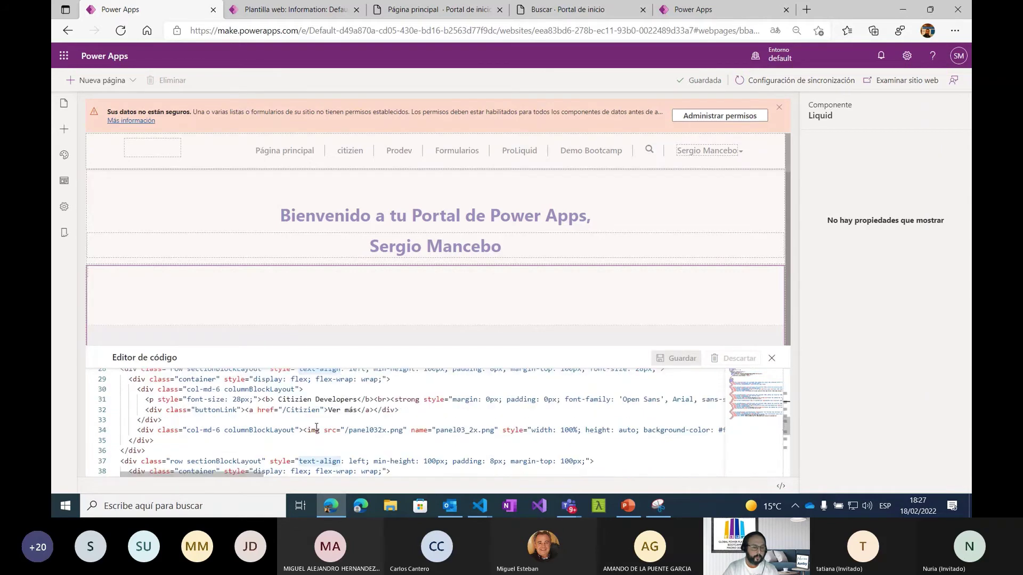
scroll(316, 427, "up", 4)
scroll(316, 426, "up", 10)
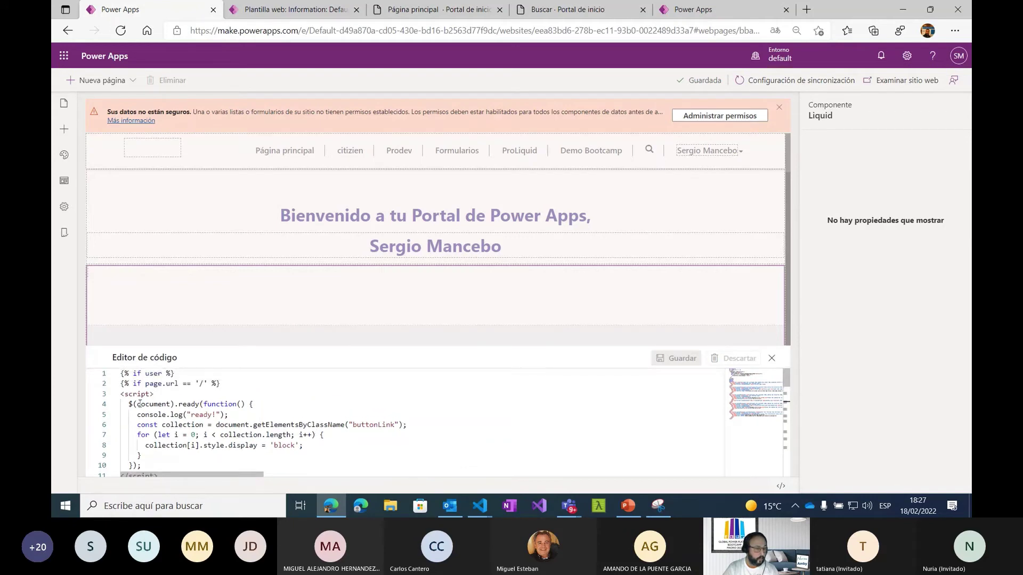
Examine the script that displays the buttonLink elements, review the page sections in the preview and close the code editor
left_click_drag(126, 404, 156, 464)
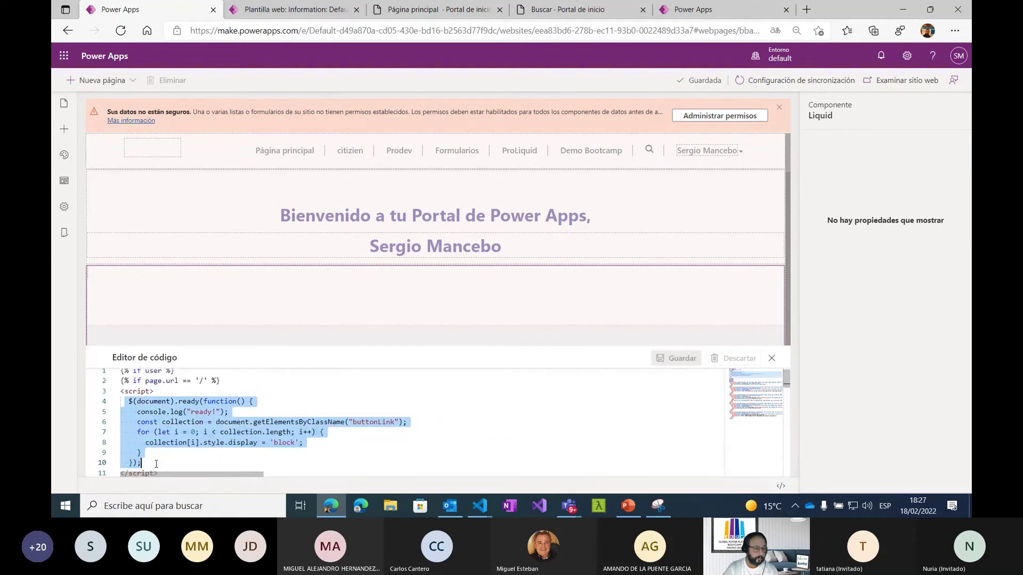
left_click(211, 464)
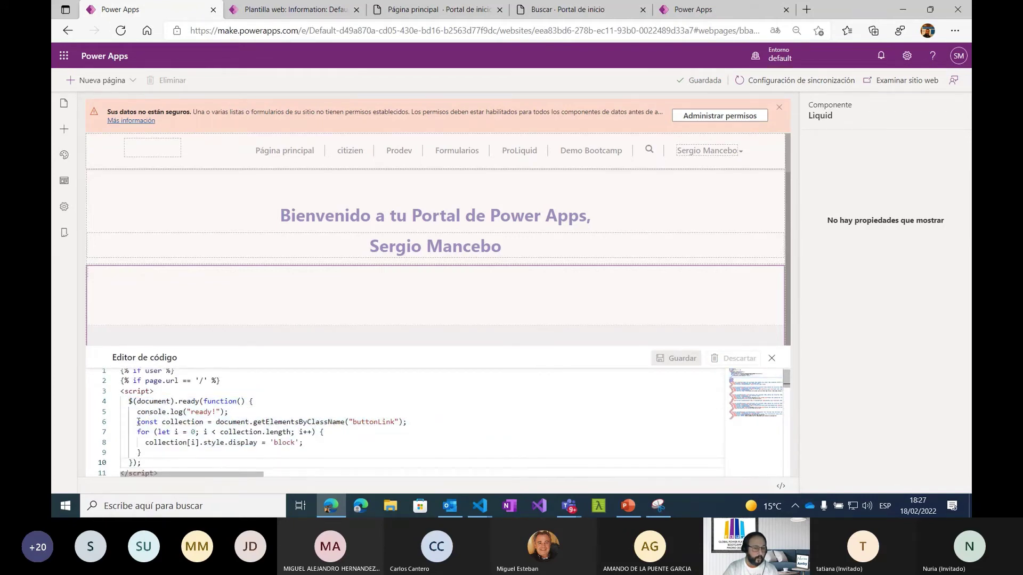
left_click_drag(138, 422, 407, 421)
mouse_move(331, 505)
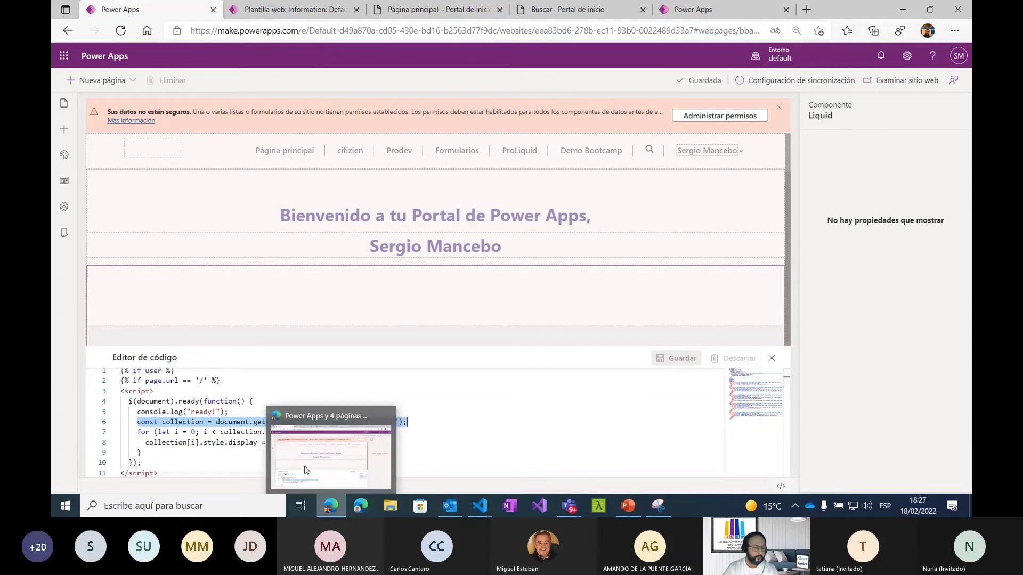
left_click_drag(302, 443, 176, 433)
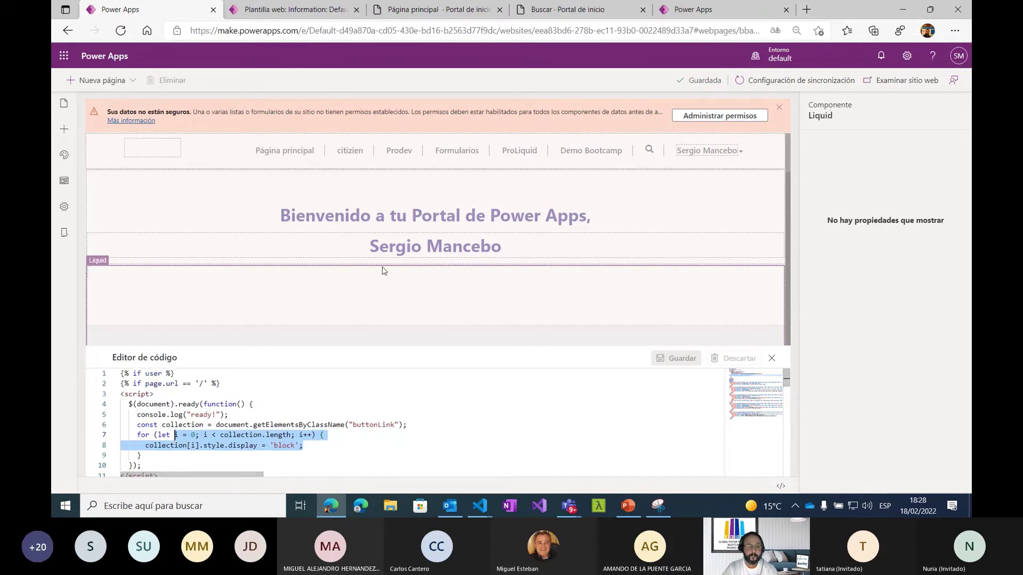
scroll(382, 266, "down", 5)
scroll(382, 266, "down", 5)
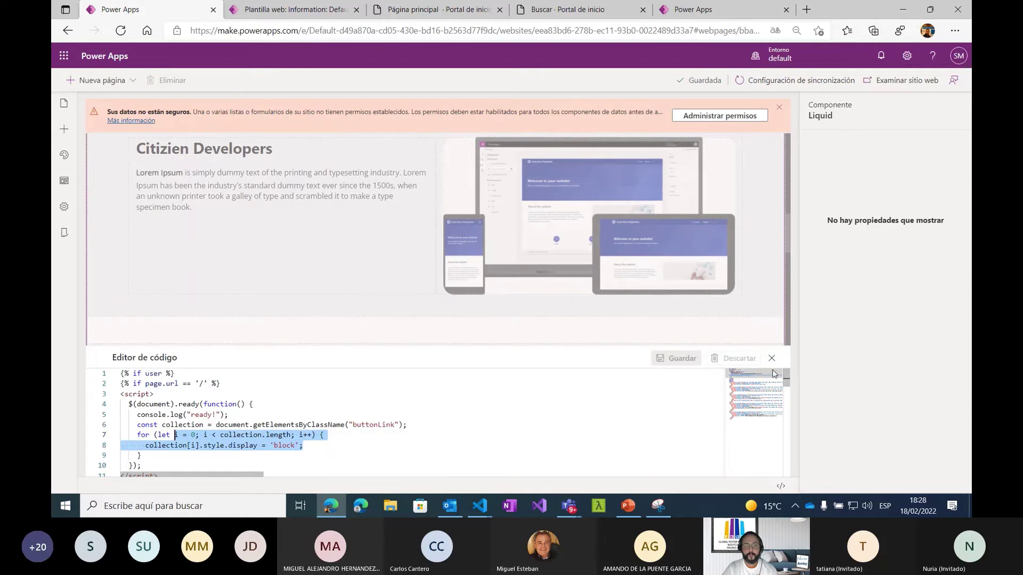
left_click(467, 339)
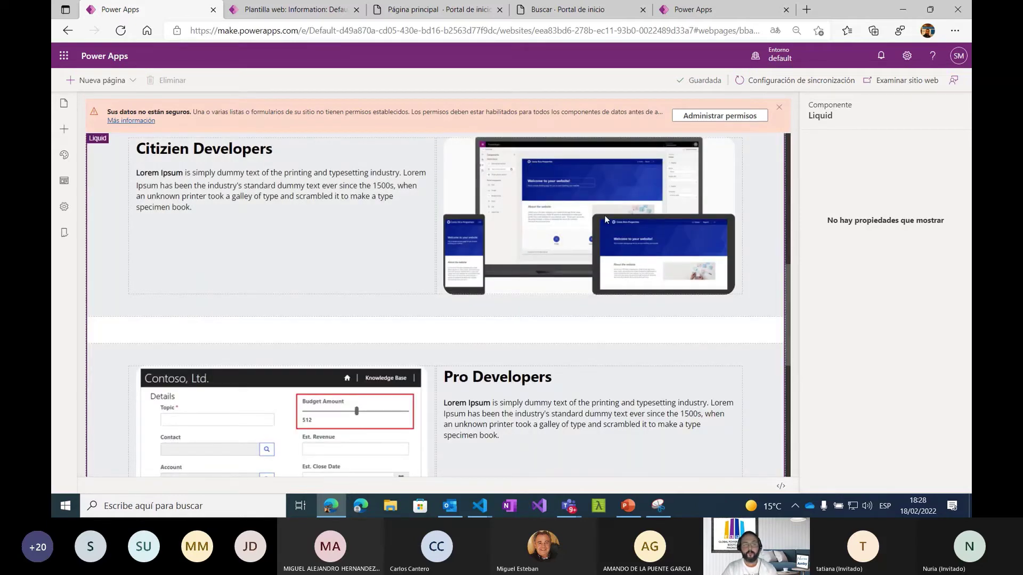
Open the portal website and sign in through Azure AD with the tenant account
left_click(887, 80)
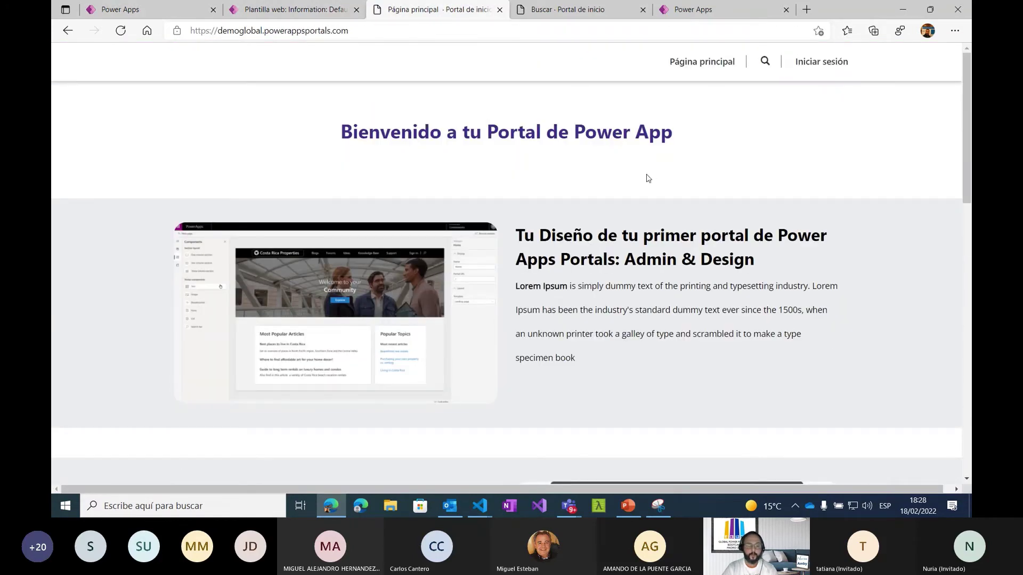
left_click(825, 65)
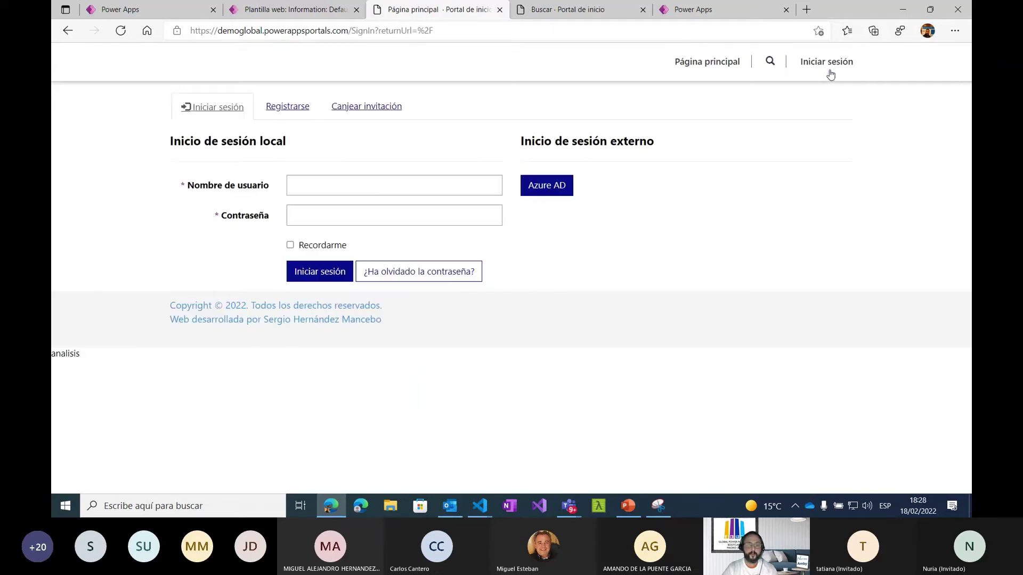
left_click(549, 189)
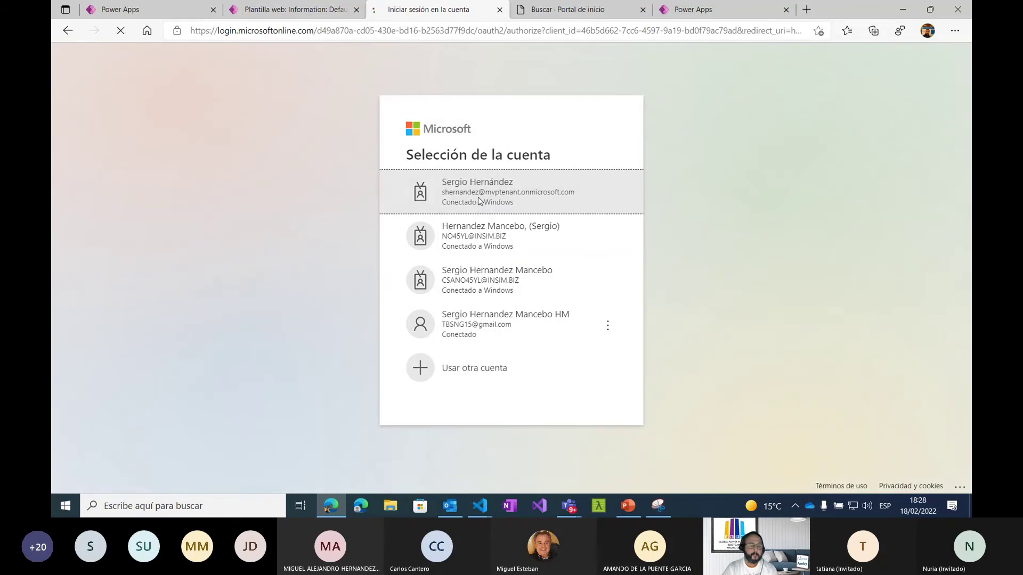
left_click(478, 201)
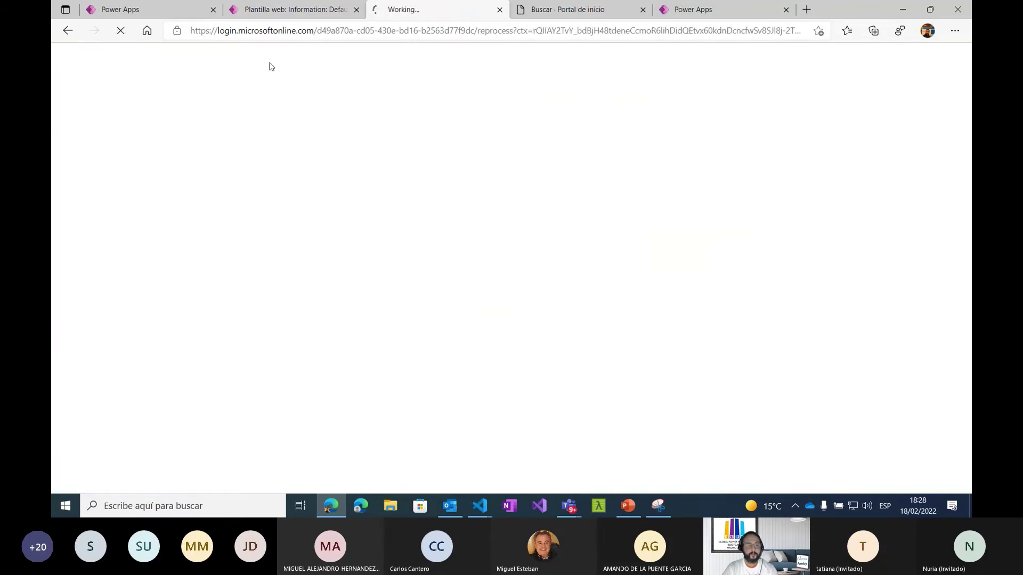
Return to the portal studio, show its Configuración options and close them
left_click(133, 11)
left_click(74, 208)
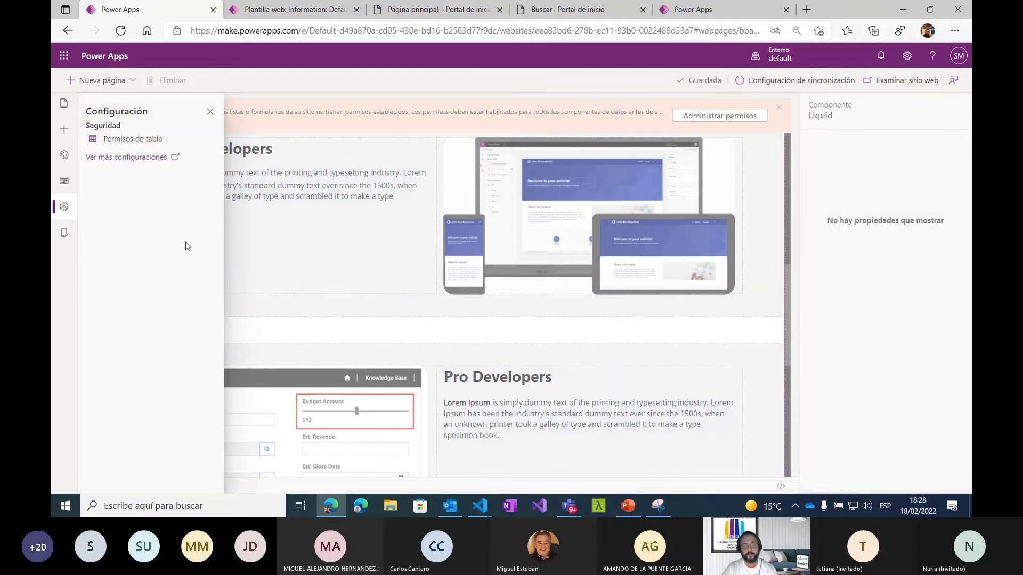
left_click(726, 343)
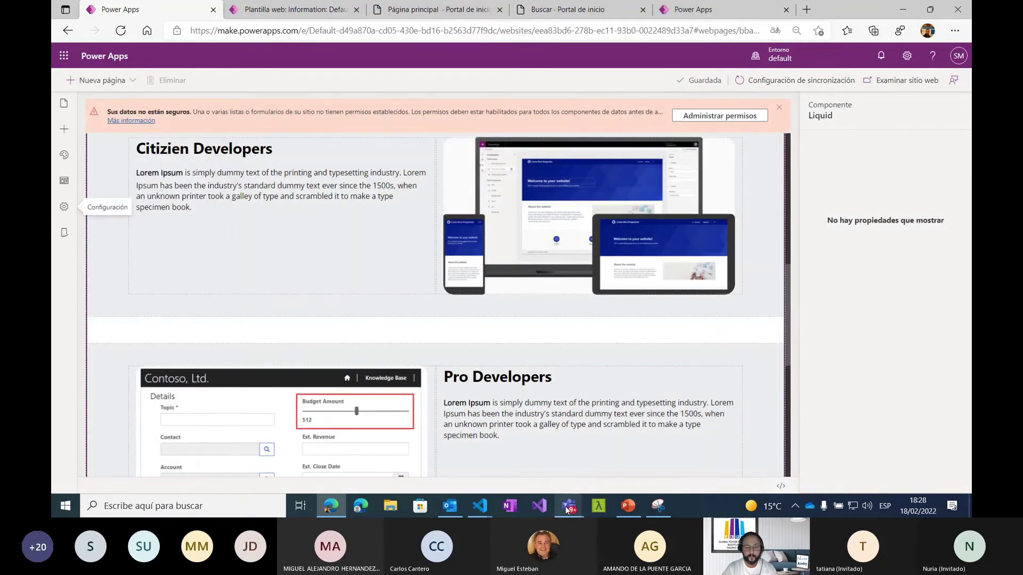
Switch to PowerPoint, start the slide show at slide 18, Portal Pro Developers, and advance one slide
left_click(629, 506)
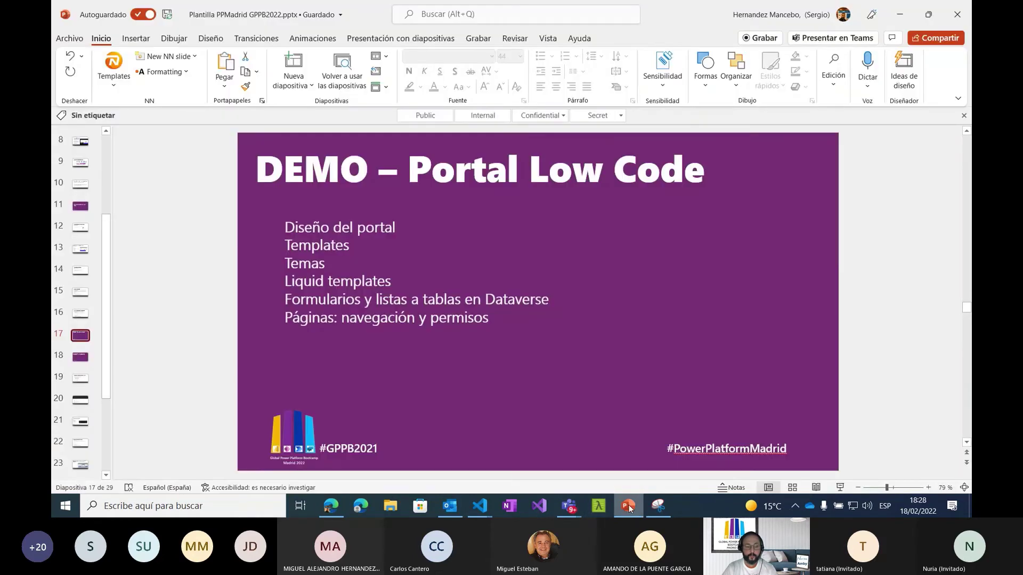
left_click(83, 357)
left_click(840, 487)
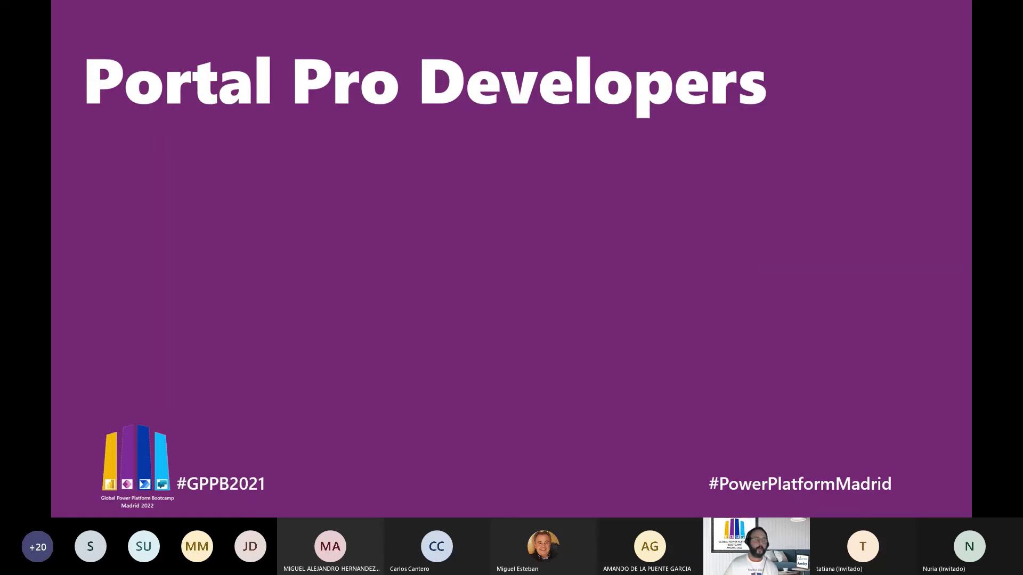
key("Right")
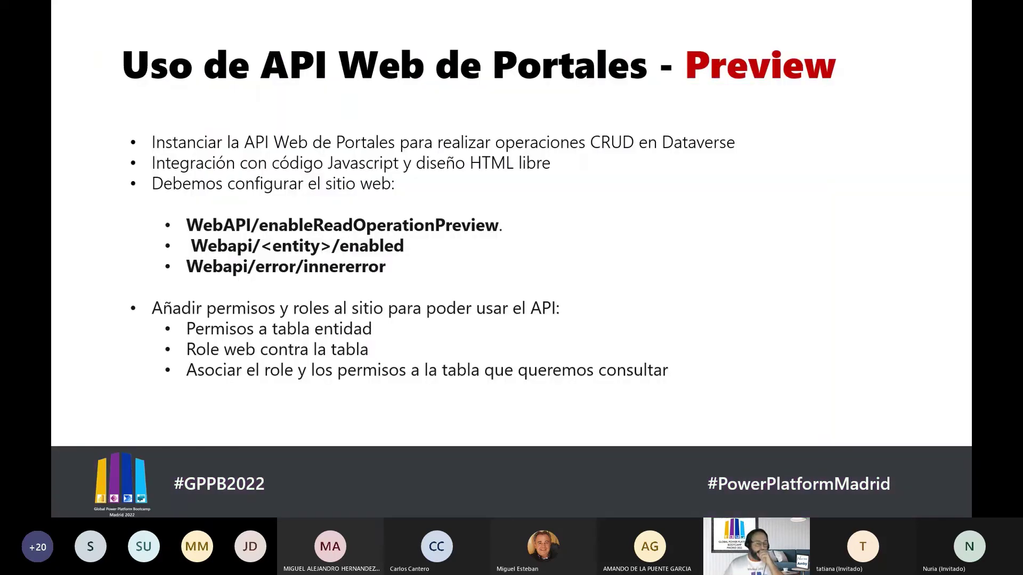